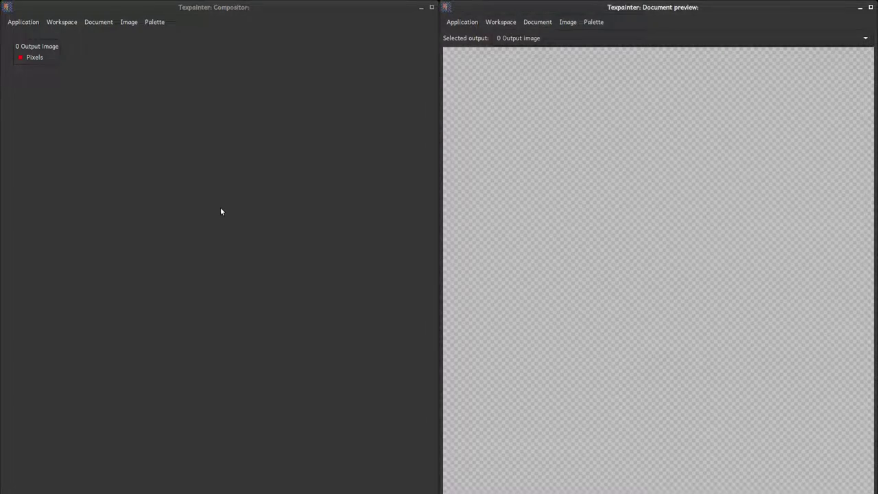
Step: Add a Make line segment trees processor and place it at the upper middle of the compositor canvas
right_click(160, 184)
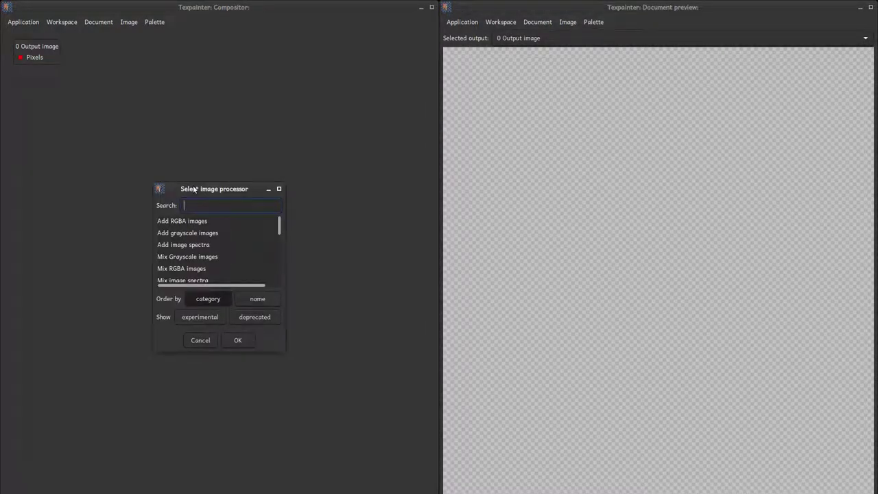
text(line seg)
key(Return)
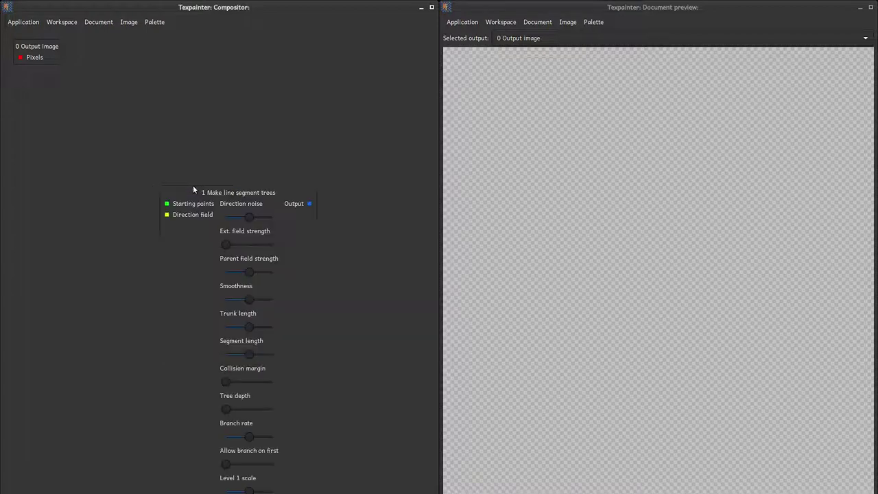
drag(206, 194, 210, 38)
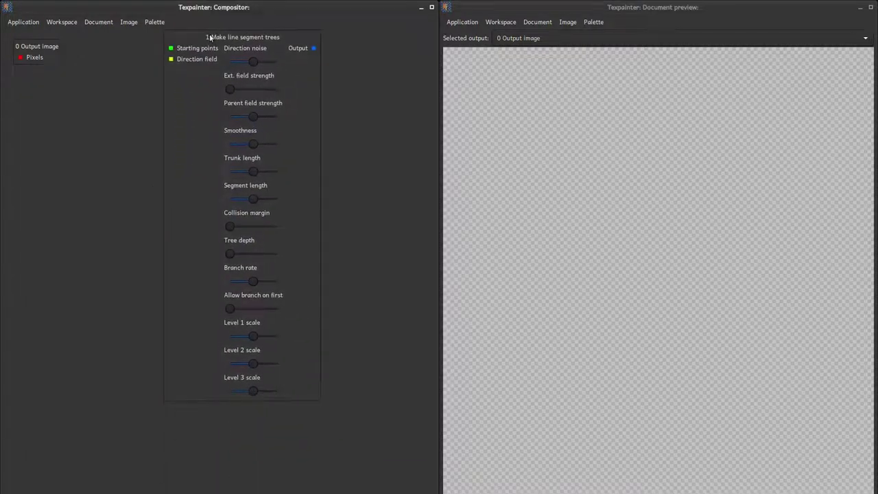
Step: Add a Single spawn spot processor and connect its output to the Starting points input of Make line segment trees
right_click(84, 163)
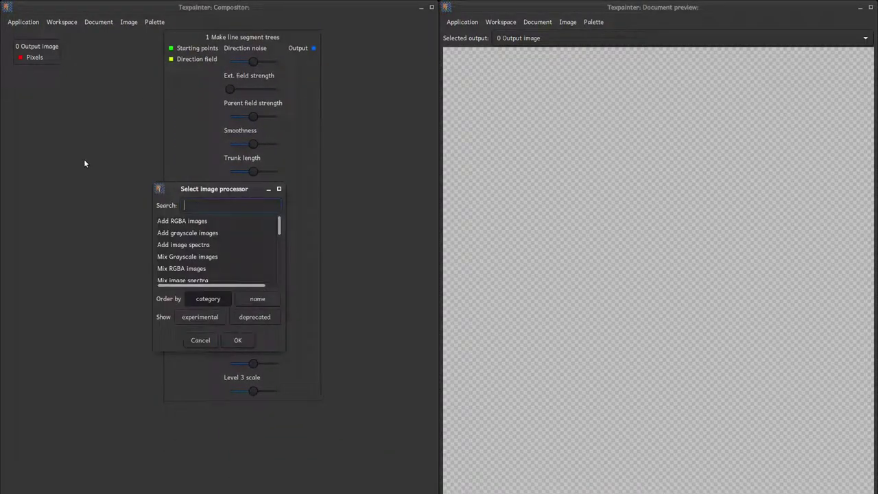
text(single)
key(Return)
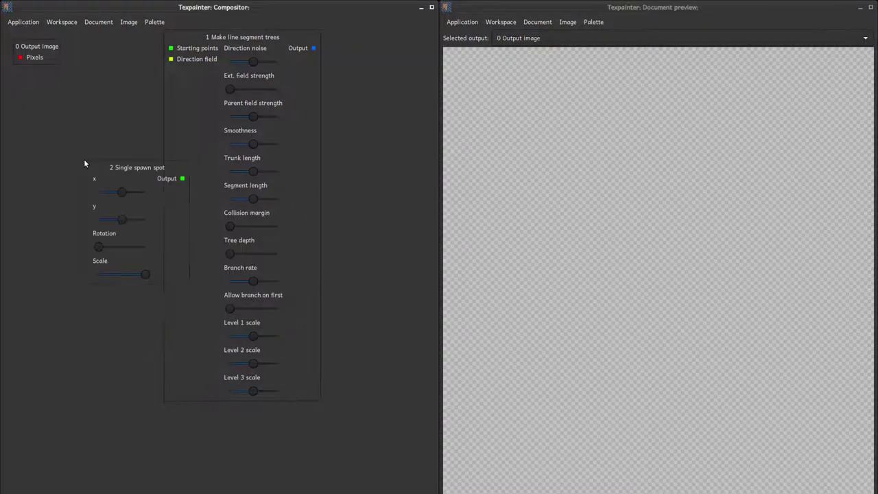
drag(137, 168, 233, 49)
drag(80, 59, 118, 40)
Step: Add a Make topographic map processor below the spawn spot and connect its output to the Direction field input
right_click(64, 199)
text(make top)
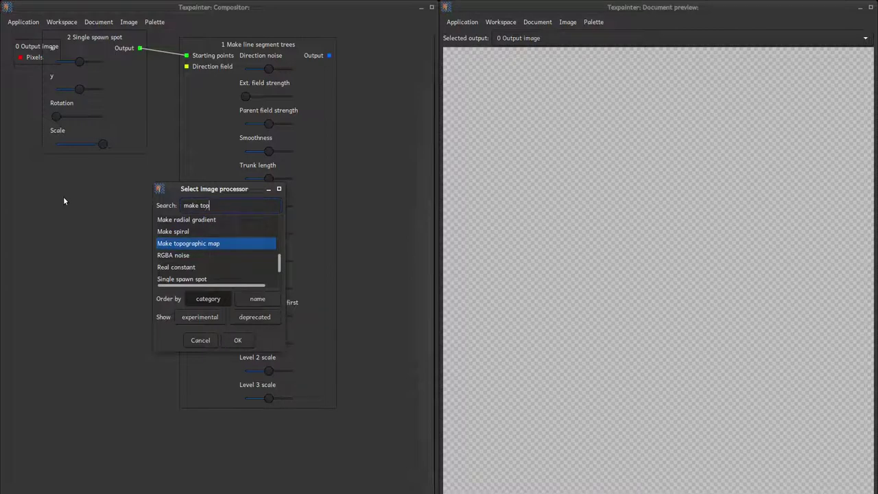
key(Return)
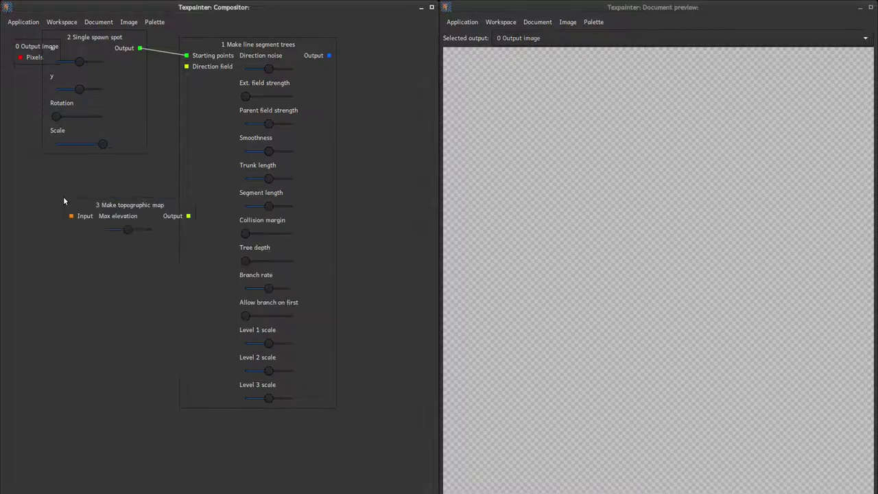
drag(122, 207, 101, 181)
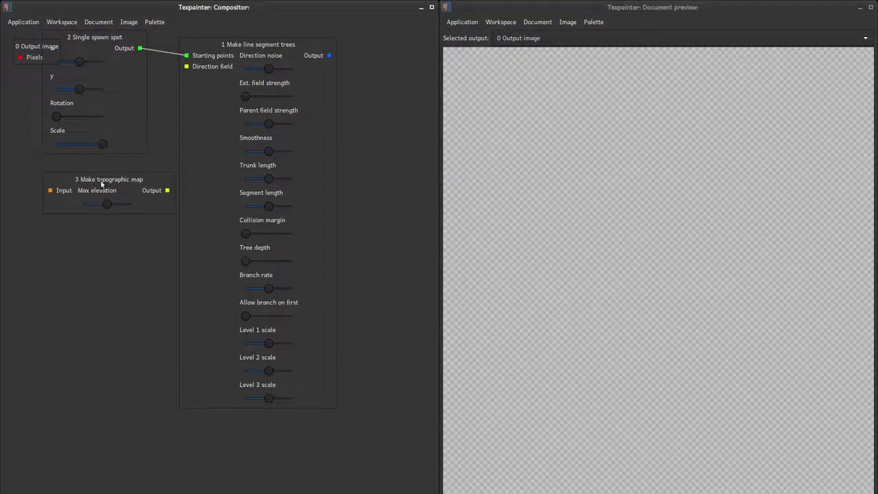
drag(167, 190, 186, 67)
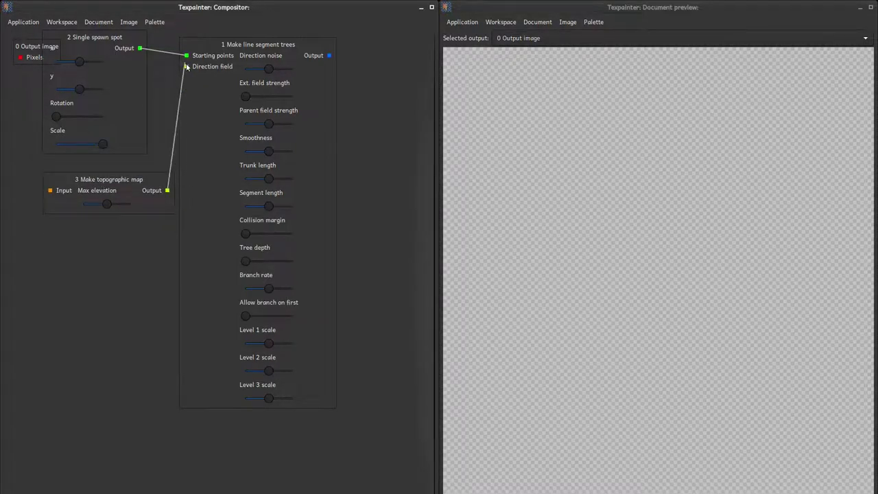
Step: Add a Real constant processor and connect its output to the input of Make topographic map, placing it just below
right_click(97, 253)
text(real)
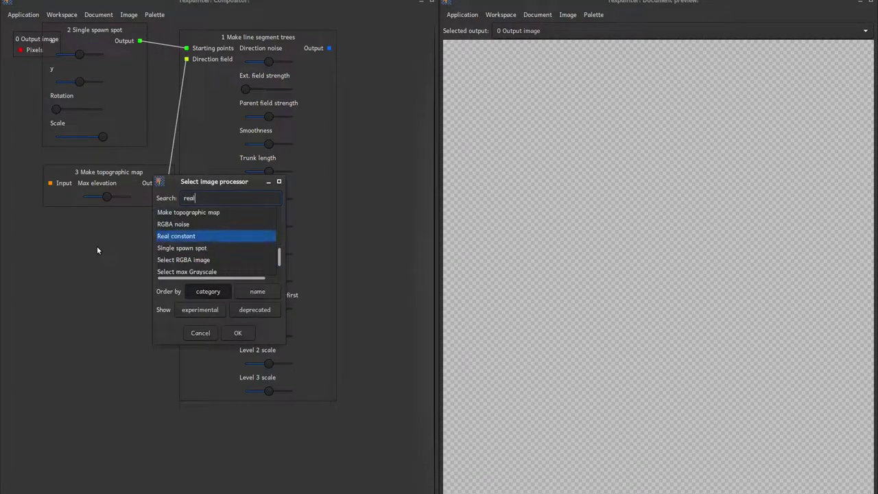
key(Return)
drag(194, 251, 51, 168)
drag(115, 242, 20, 241)
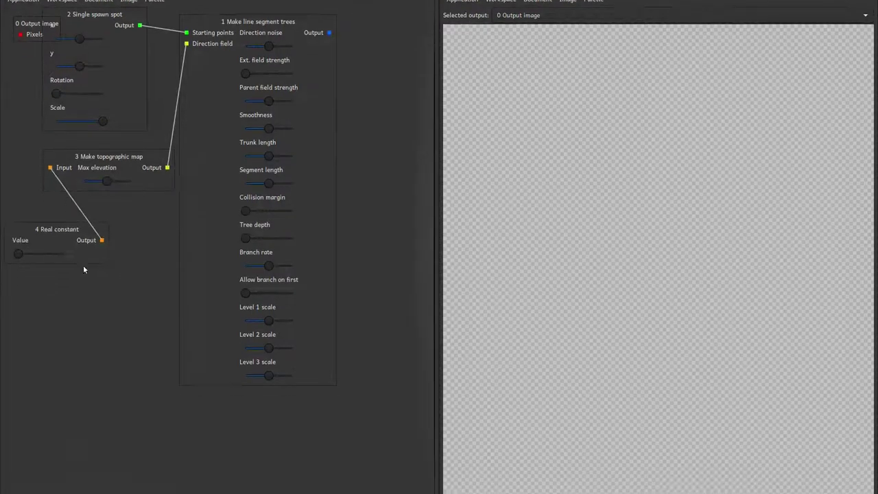
Step: Add a Render line segment trees processor beside Make line segment trees and feed it with that processor's output
right_click(139, 297)
text(render lin)
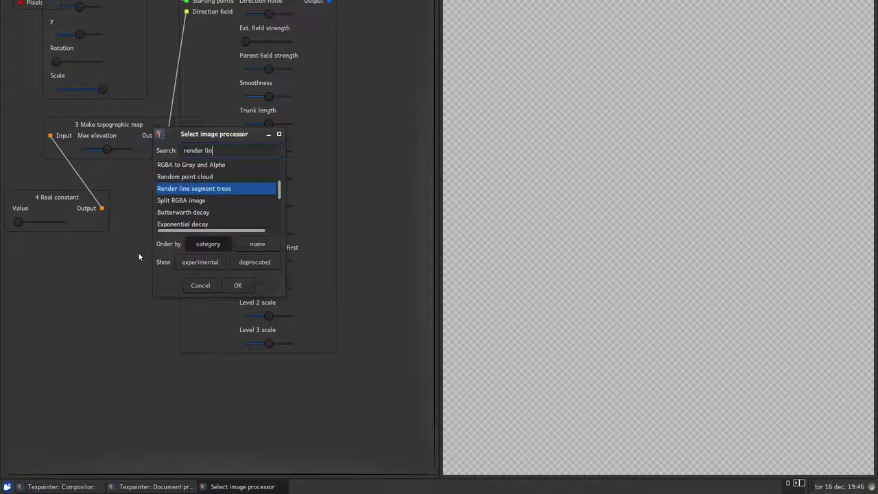
key(Return)
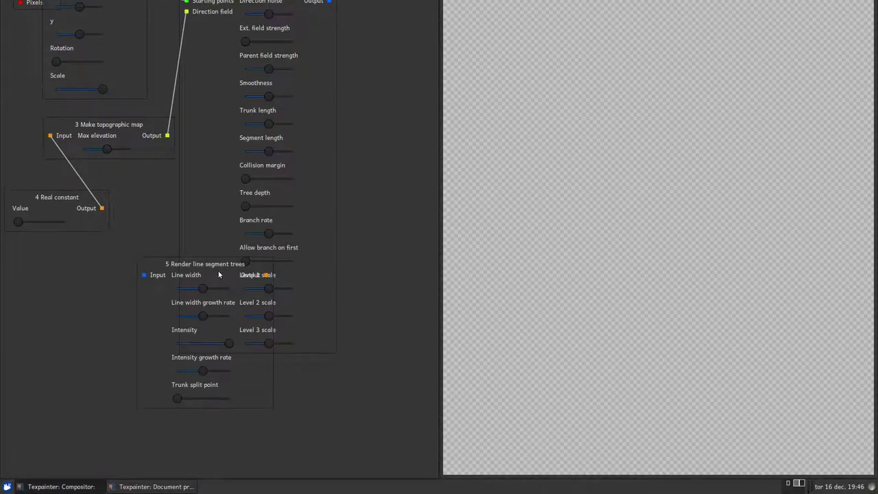
drag(212, 268, 423, 47)
drag(225, 49, 217, 42)
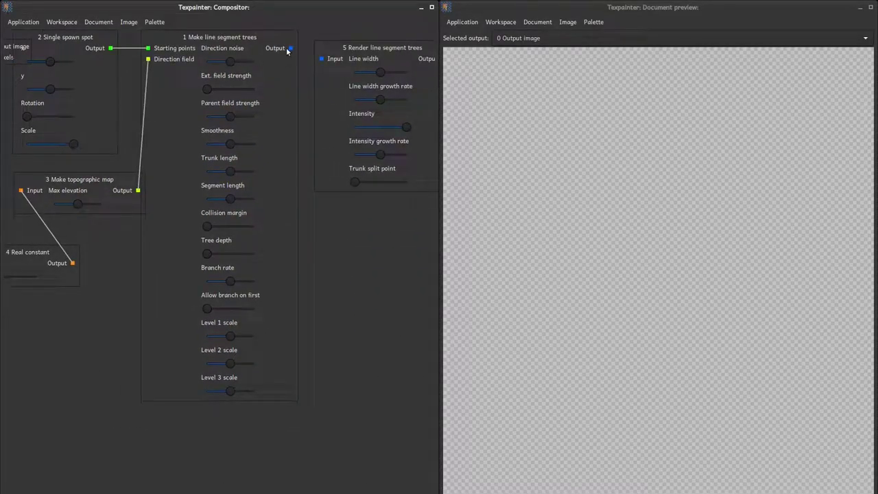
drag(291, 49, 319, 59)
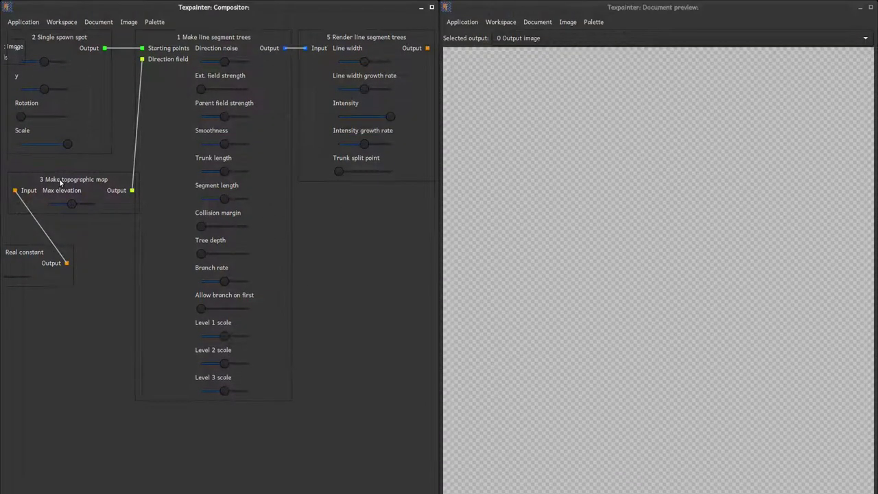
Step: Duplicate the Make topographic map processor and place the copy below Render line segment trees
right_click(61, 183)
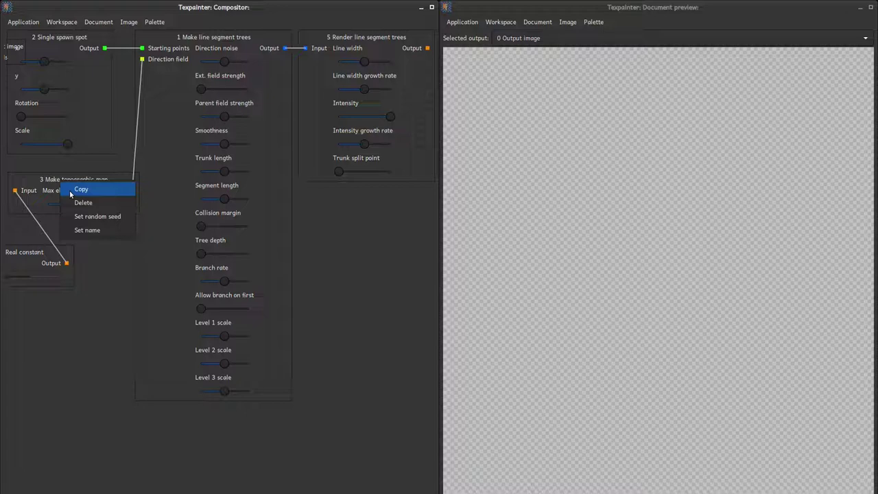
click(72, 192)
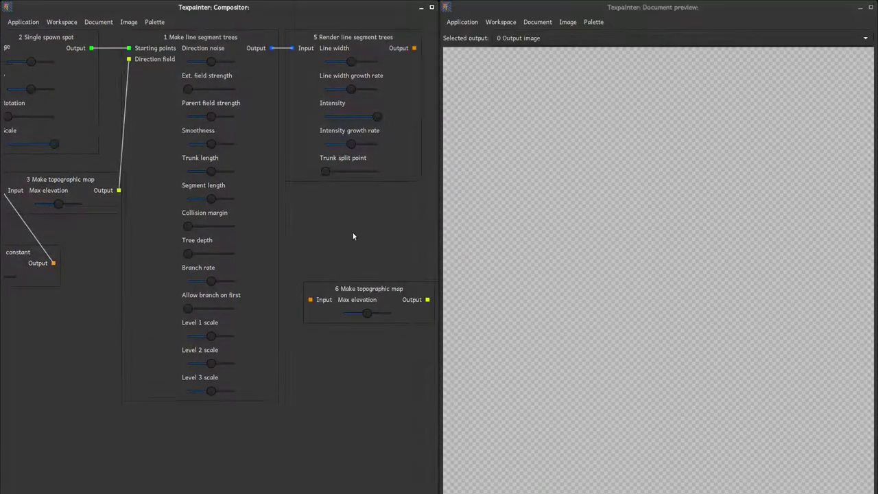
Step: Add a Make RGBA image processor and connect the Render line segment trees output to its Red, Green and Blue inputs
right_click(354, 234)
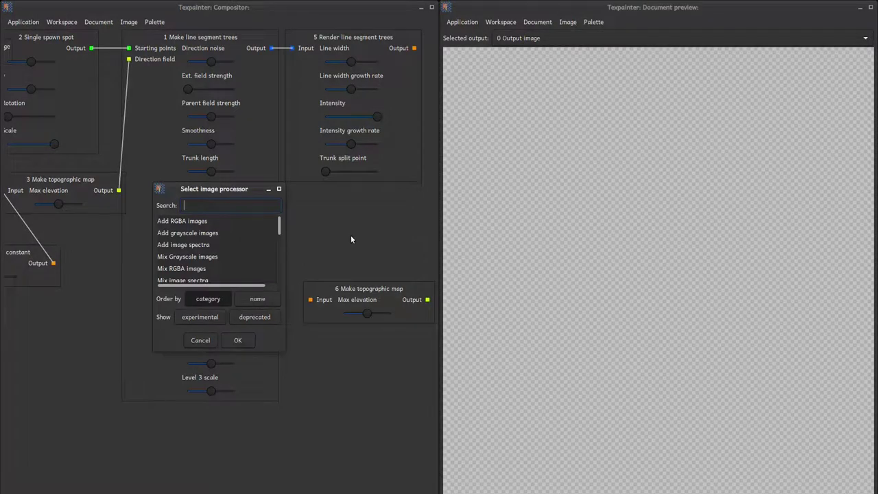
text(rende)
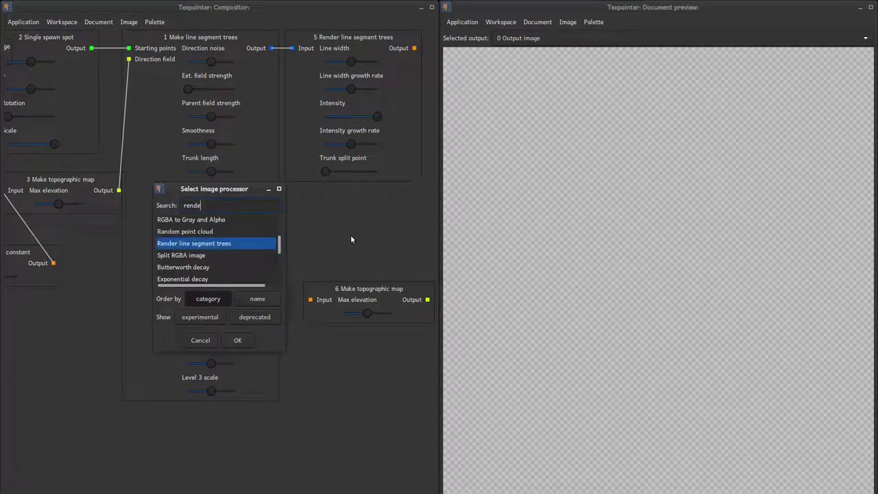
key(BackSpace)
key(BackSpace)
key(BackSpace)
key(BackSpace)
key(BackSpace)
text(make)
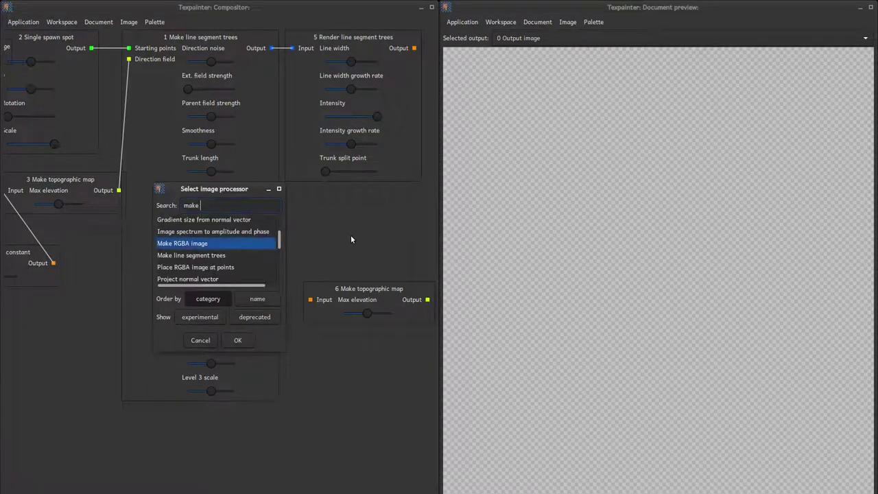
key(Return)
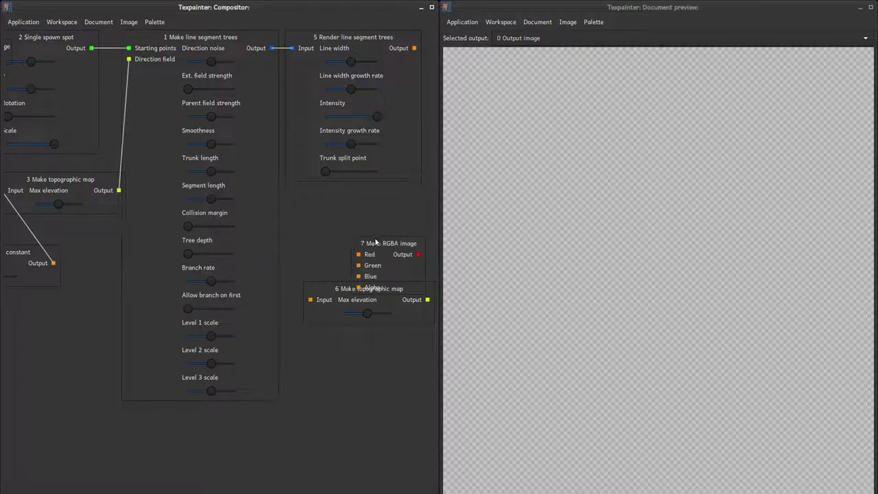
drag(376, 242, 429, 28)
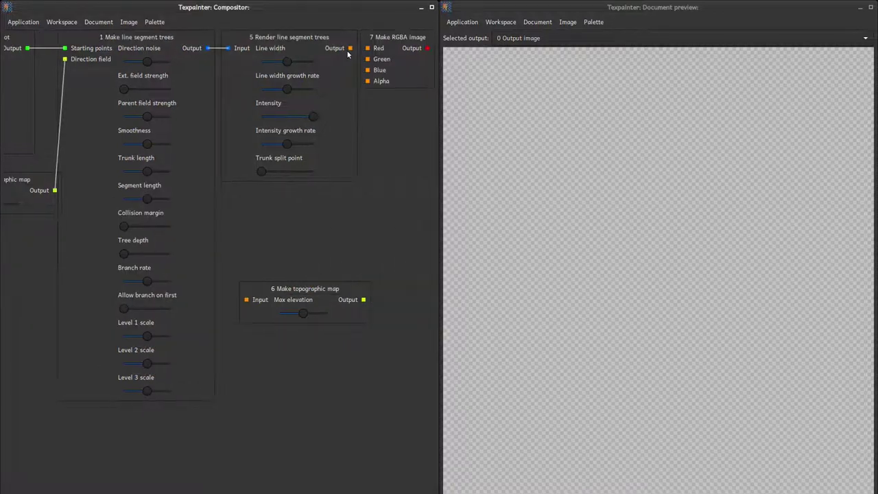
mouse_move(353, 49)
mouse_down()
mouse_move(360, 52)
mouse_move(343, 48)
mouse_up()
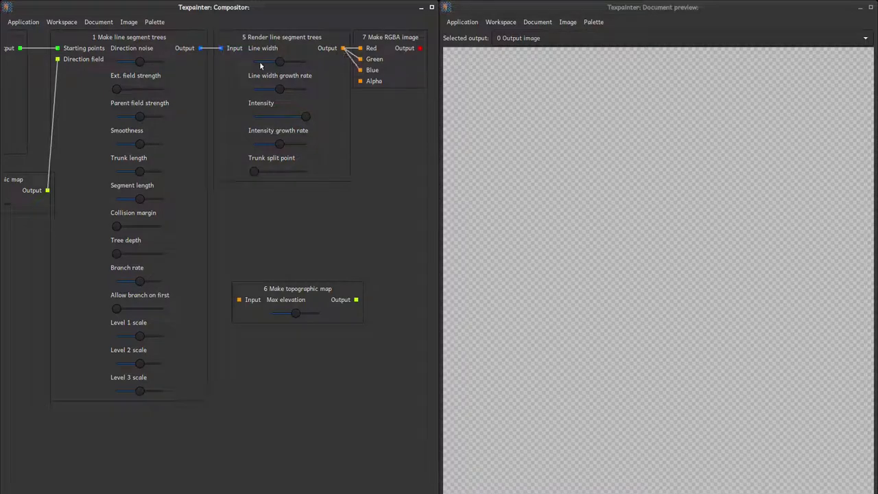
Step: Add a second Real constant below Render line segment trees and connect its output to the Alpha input of Make RGBA image
right_click(291, 258)
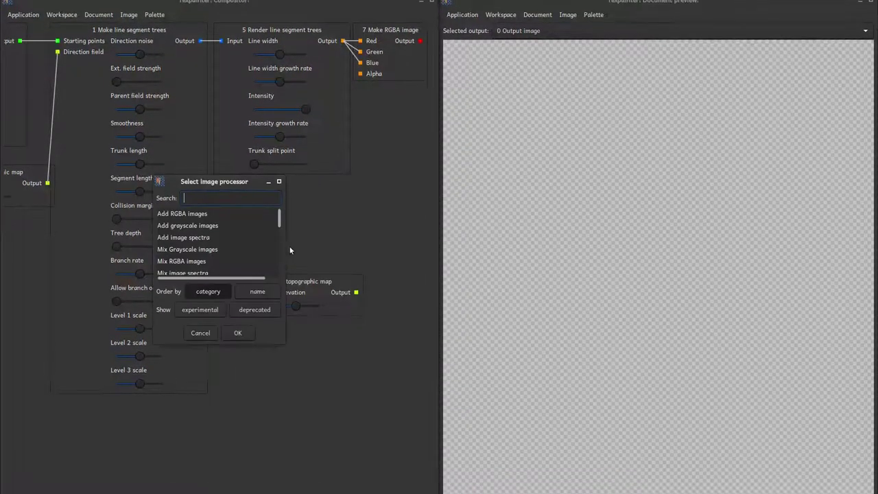
text(real)
key(Return)
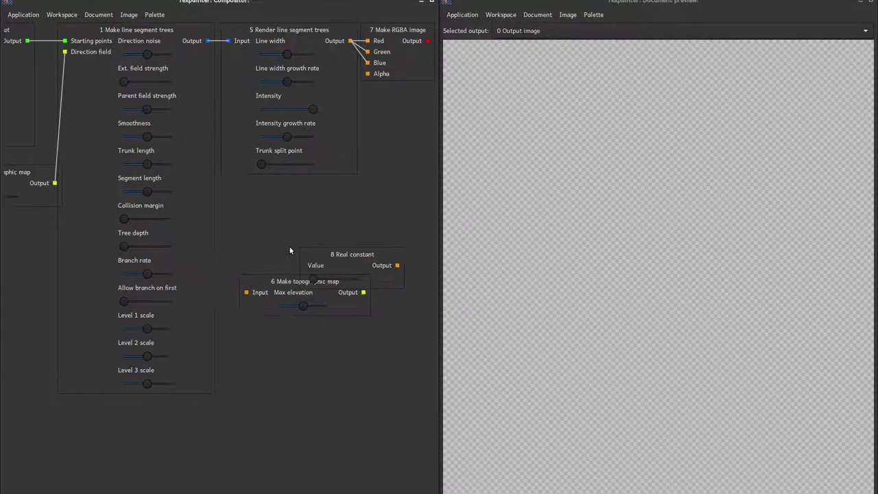
drag(345, 242, 294, 194)
drag(334, 216, 361, 81)
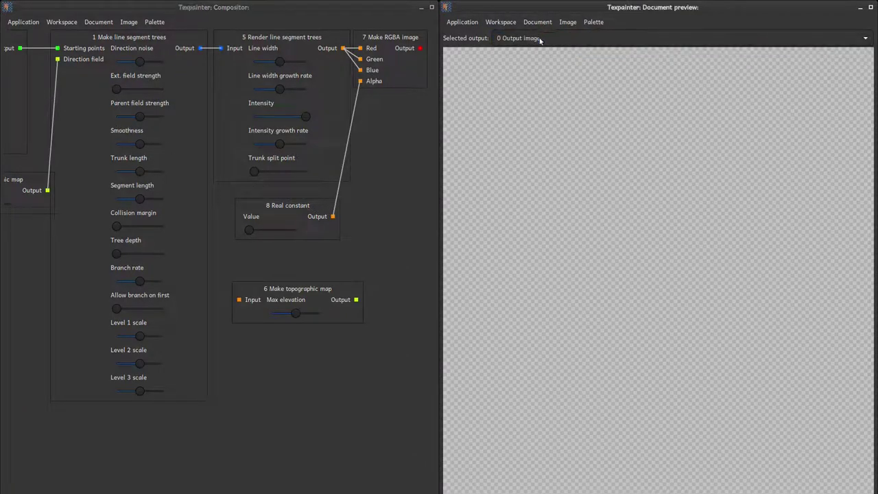
Step: Show the Make RGBA image output in the document preview and raise the alpha constant's value to its maximum
click(516, 37)
click(557, 89)
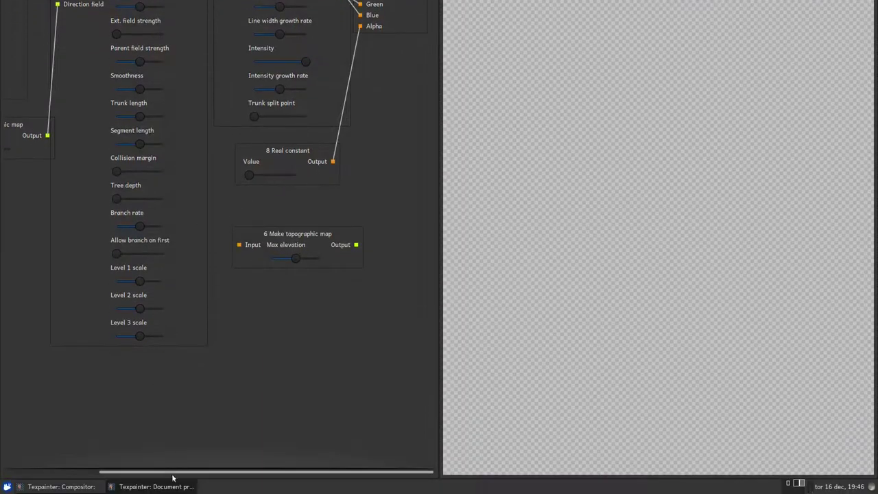
drag(249, 175, 292, 174)
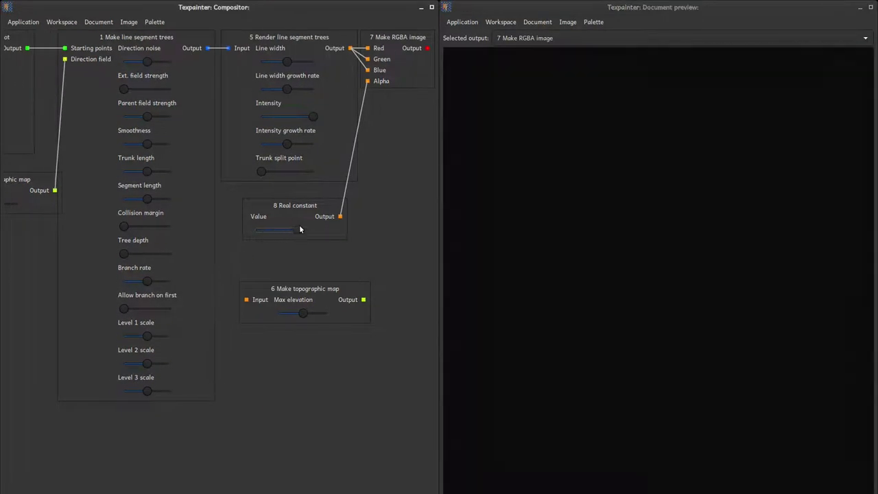
drag(300, 229, 316, 228)
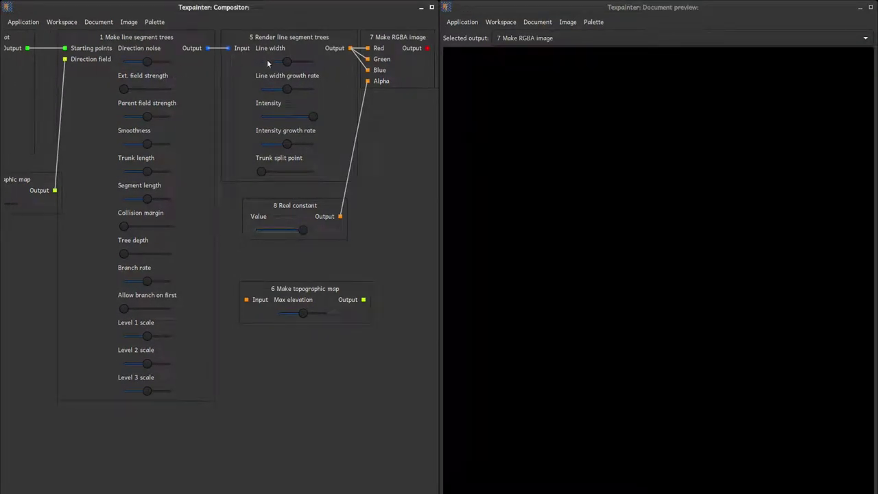
Step: Increase the Line width of Render line segment trees and slightly raise the Trunk length of Make line segment trees
mouse_move(290, 62)
mouse_down()
mouse_move(302, 88)
mouse_move(288, 91)
mouse_move(303, 62)
mouse_up()
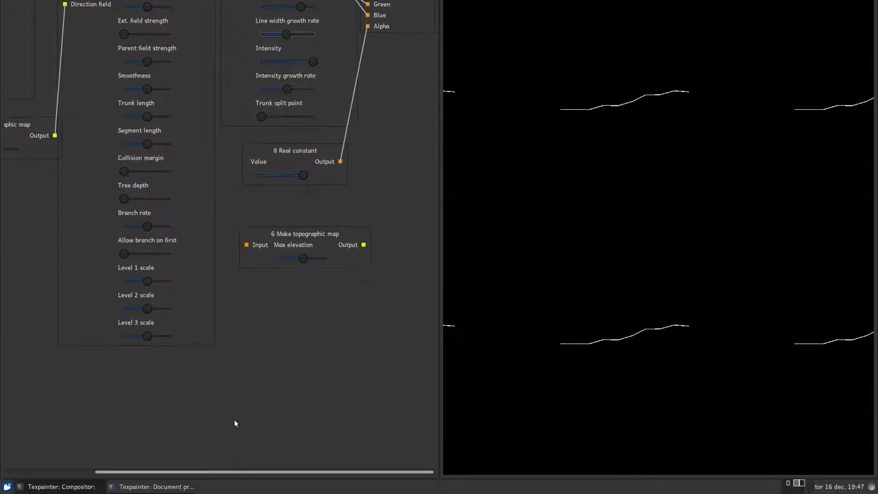
drag(198, 473, 98, 447)
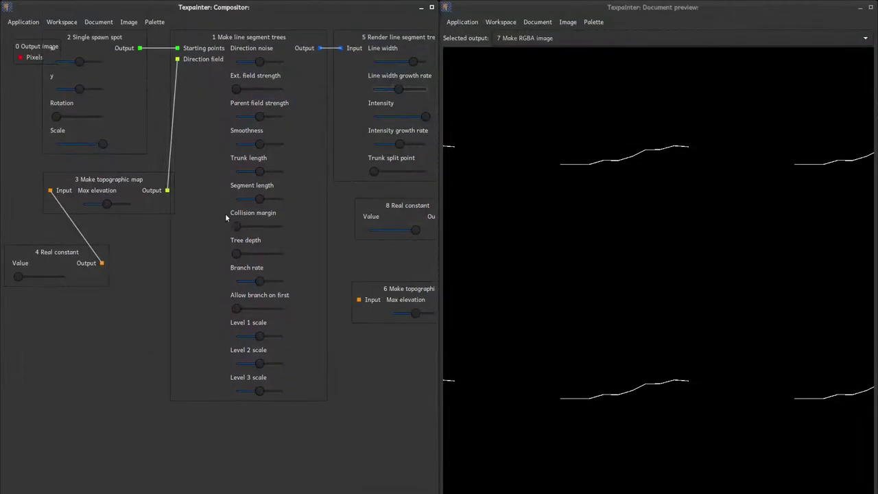
drag(266, 175, 270, 171)
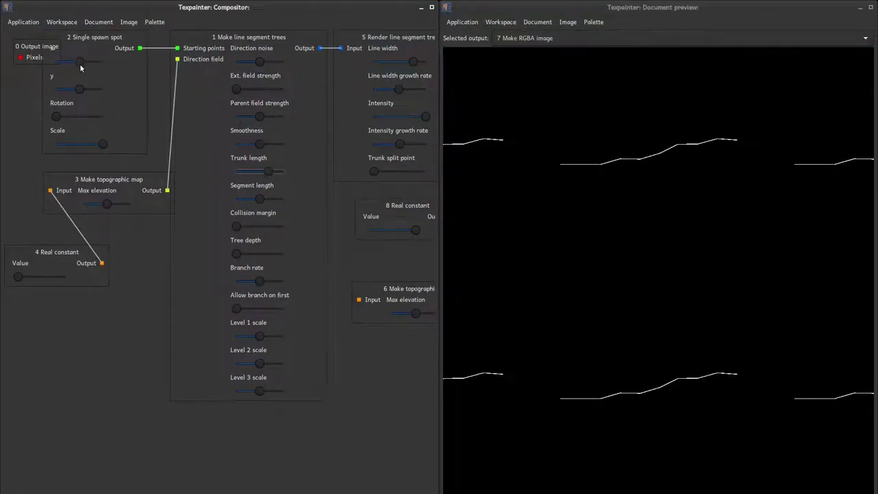
Step: Lower the spawn spot's x position, and raise the Direction noise and Parent field strength of Make line segment trees
drag(80, 67, 64, 73)
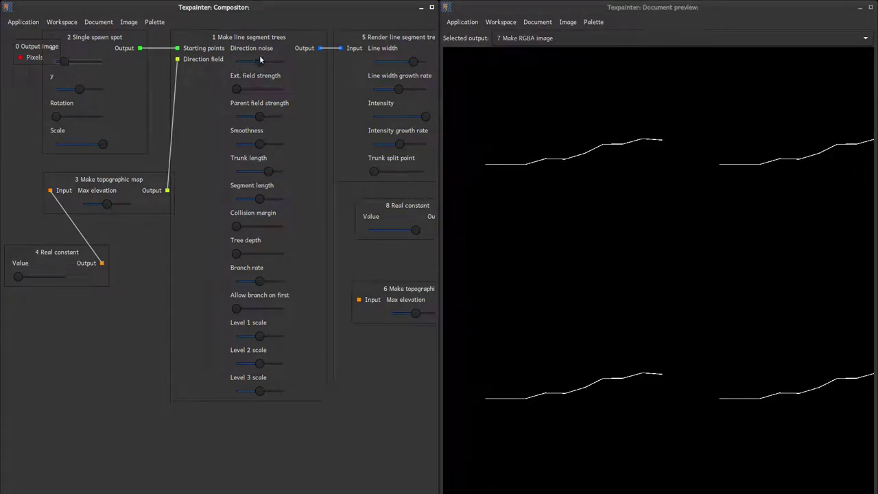
drag(260, 61, 270, 63)
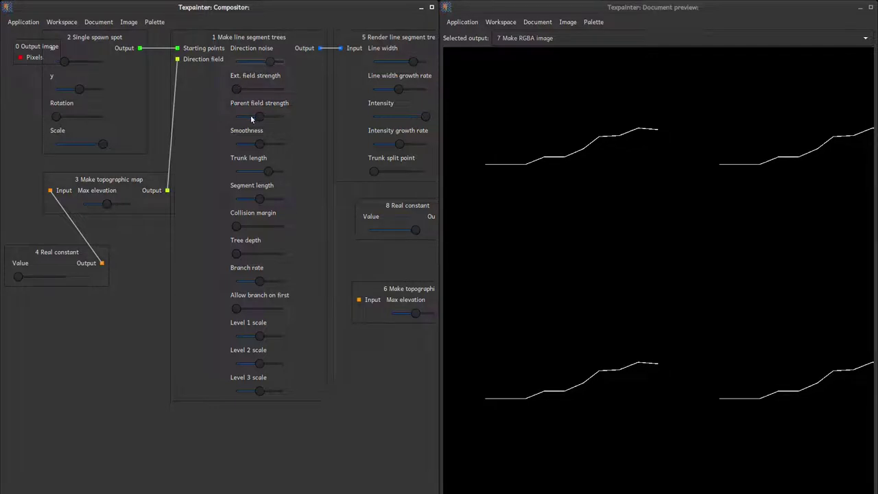
drag(251, 119, 275, 117)
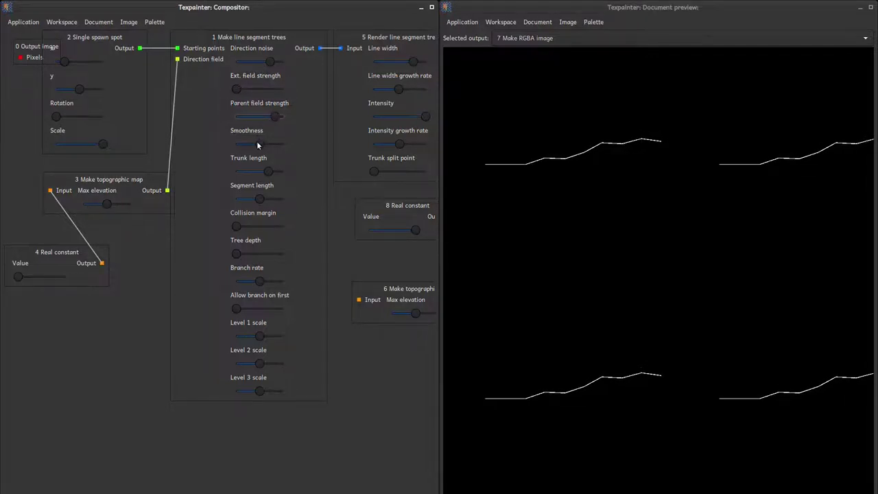
Step: Lower the Smoothness of Make line segment trees and slightly raise the Rotation of Single spawn spot
drag(258, 145, 244, 145)
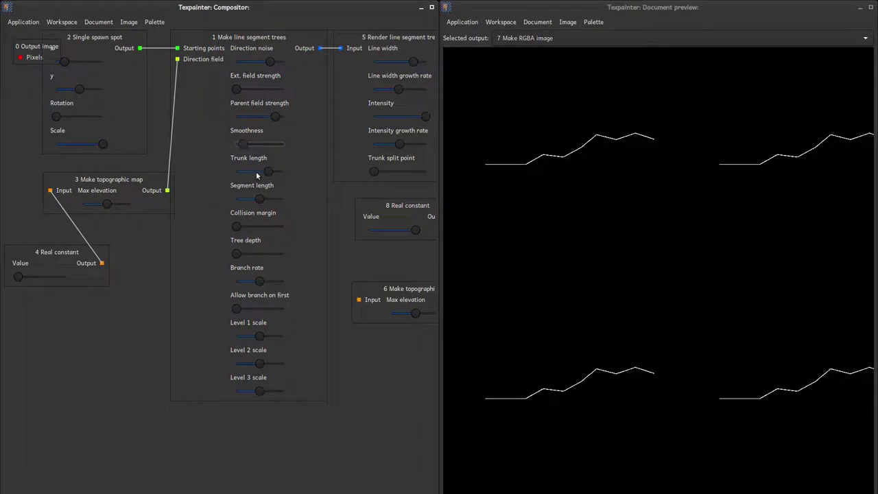
mouse_move(269, 173)
mouse_down()
mouse_move(260, 175)
mouse_move(269, 173)
mouse_up()
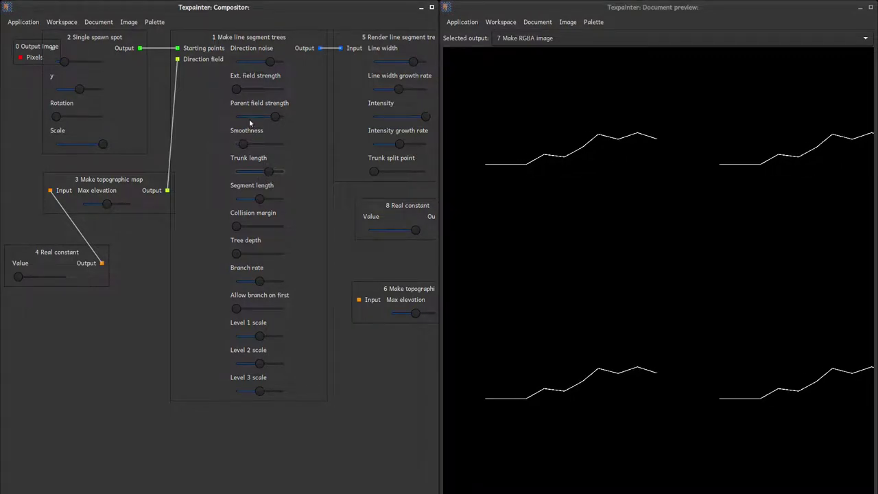
mouse_move(59, 117)
mouse_down()
mouse_move(68, 117)
mouse_move(59, 116)
mouse_up()
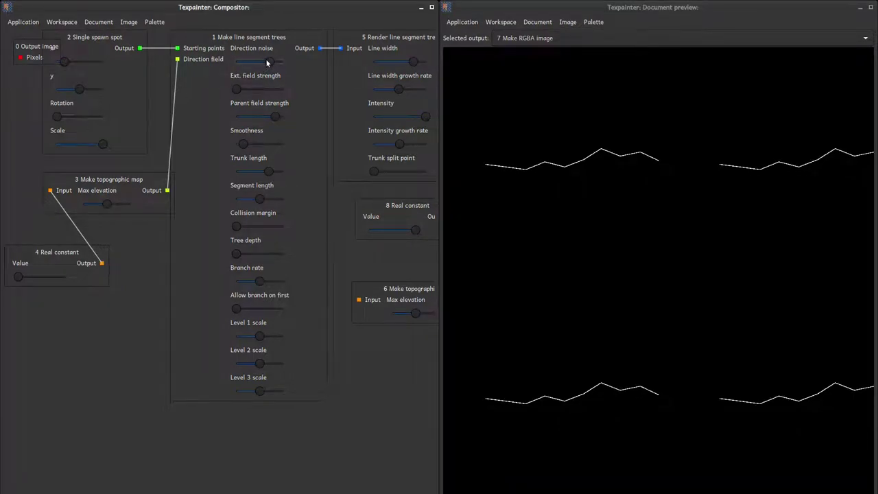
Step: In Make line segment trees, raise Direction noise to its maximum, slightly increase Parent field strength, and slightly reduce Segment length
mouse_move(268, 63)
mouse_down()
mouse_move(284, 64)
mouse_move(277, 64)
mouse_up()
mouse_move(244, 147)
mouse_down()
mouse_move(252, 148)
mouse_move(243, 146)
mouse_up()
drag(272, 119, 283, 118)
mouse_move(244, 144)
mouse_down()
mouse_move(251, 144)
mouse_move(242, 143)
mouse_up()
drag(264, 205, 256, 201)
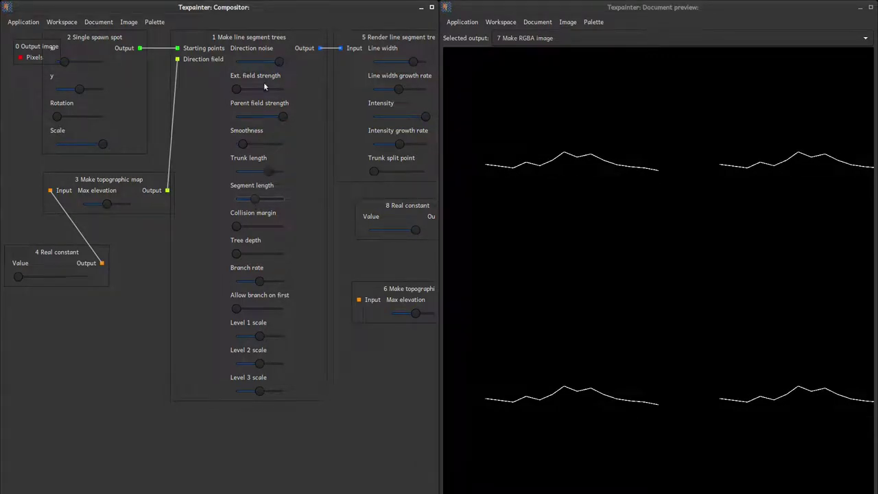
drag(278, 63, 282, 62)
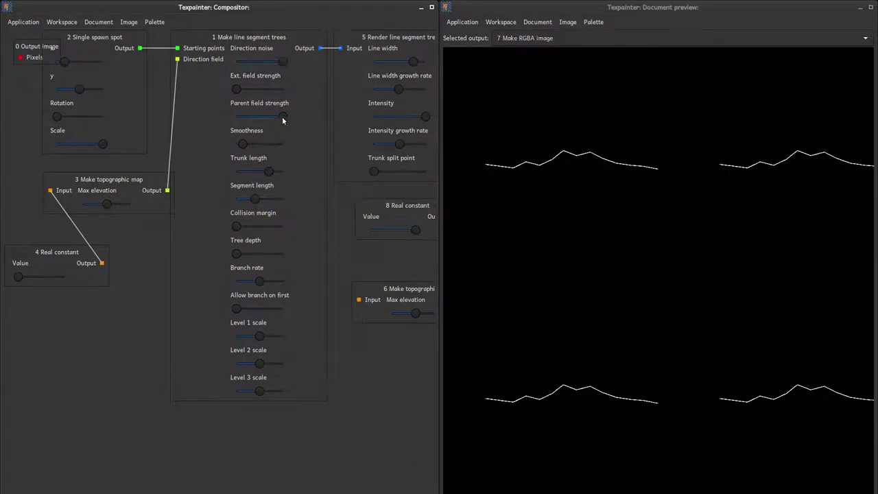
drag(283, 118, 277, 118)
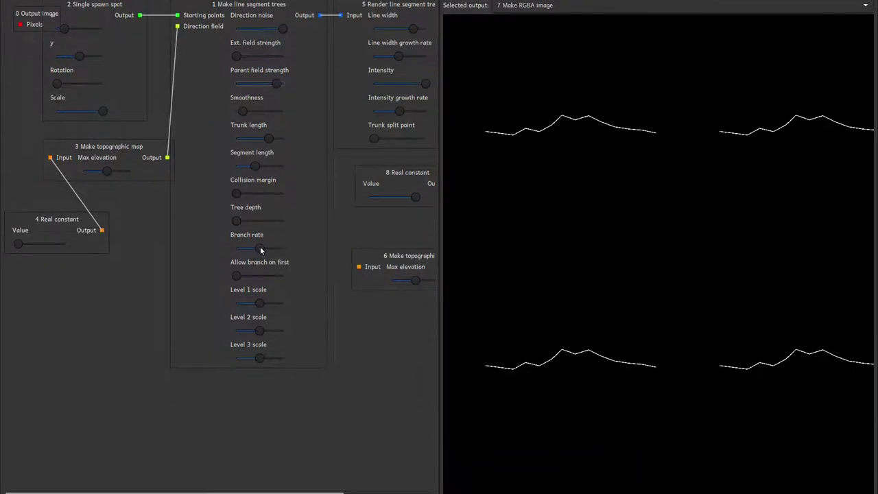
Step: Raise the Tree depth and Branch rate of Make line segment trees to just above the middle of their ranges
drag(261, 282, 251, 255)
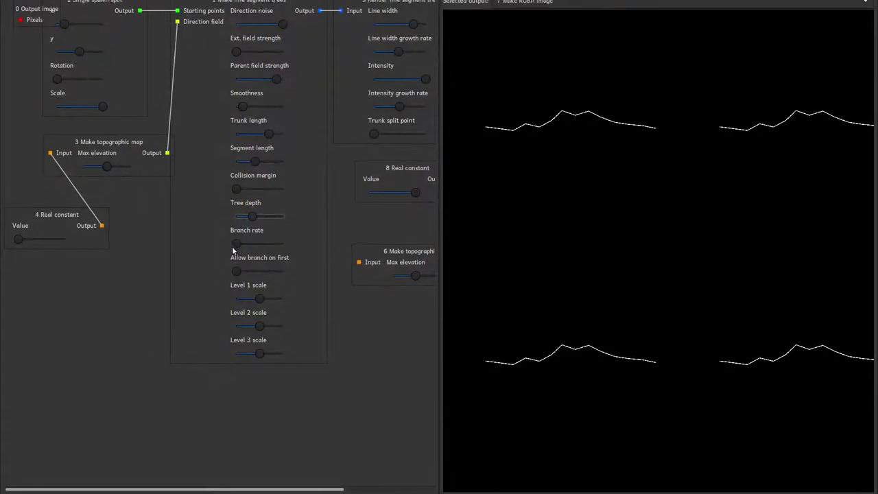
drag(234, 248, 262, 249)
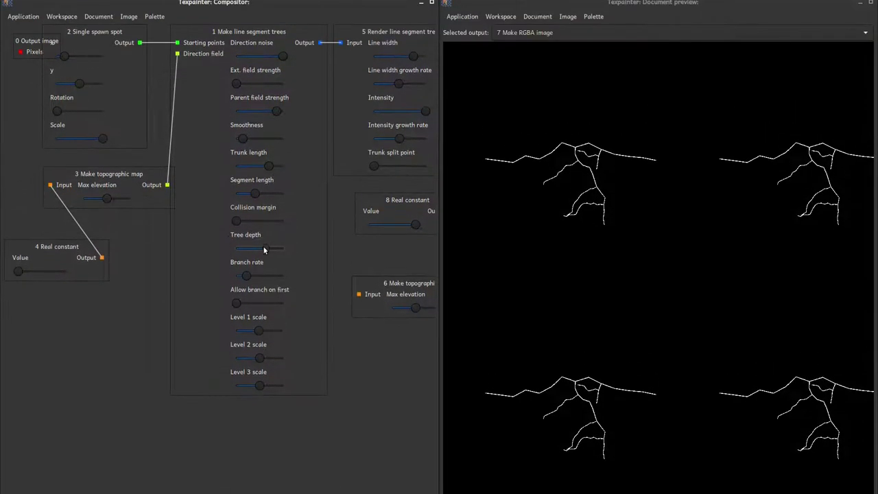
mouse_move(263, 250)
mouse_down()
mouse_move(254, 246)
mouse_move(265, 245)
mouse_up()
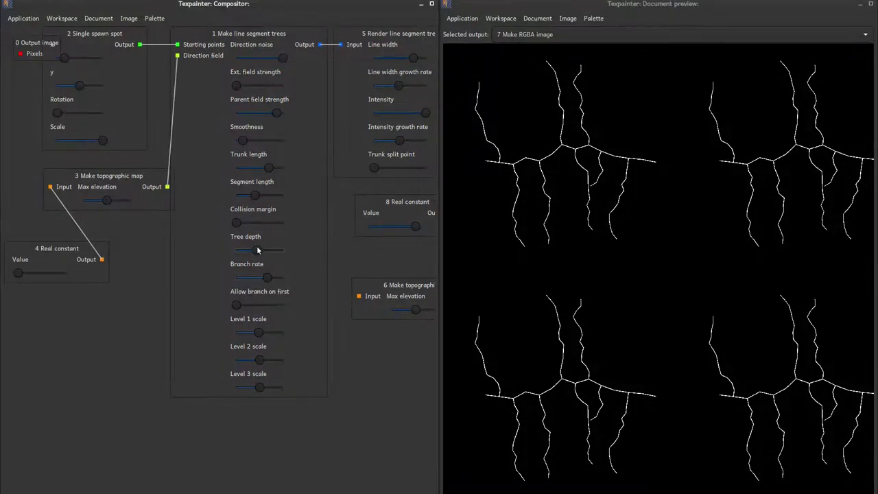
drag(258, 251, 265, 250)
Step: Slightly lower the Level 1 and Level 3 scales of Make line segment trees and strongly reduce the Level 2 scale
drag(258, 281, 255, 282)
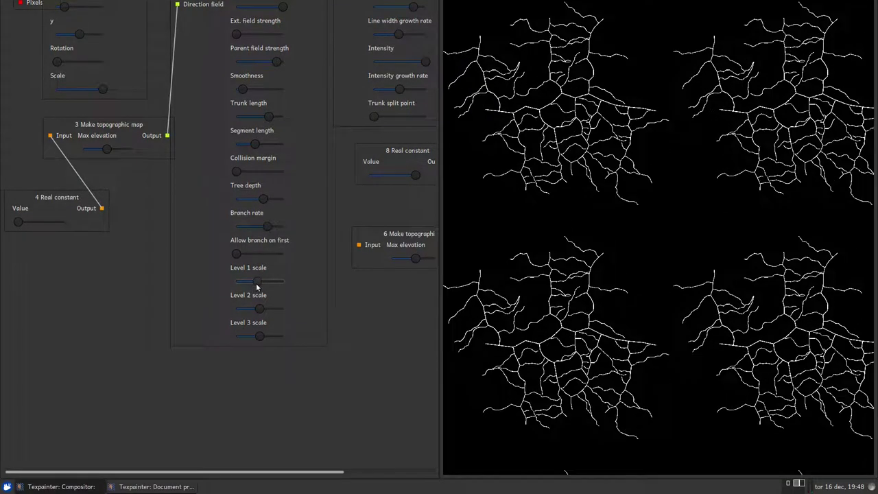
drag(259, 310, 244, 315)
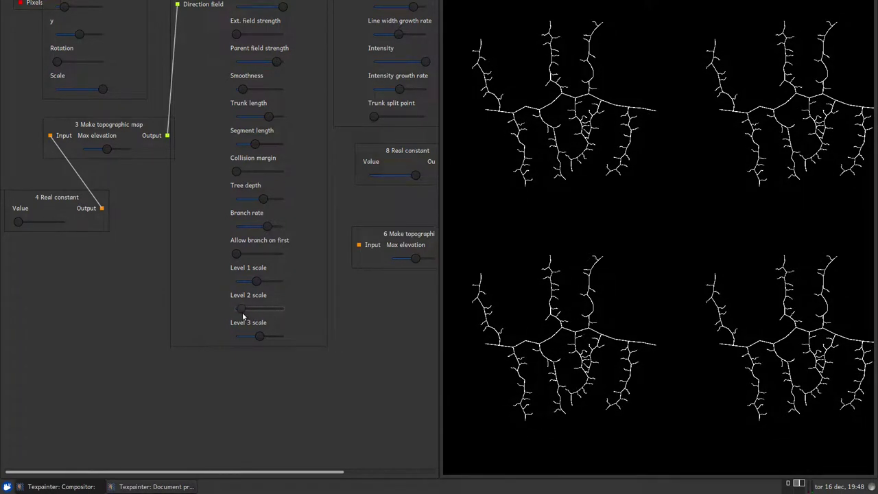
drag(259, 337, 254, 341)
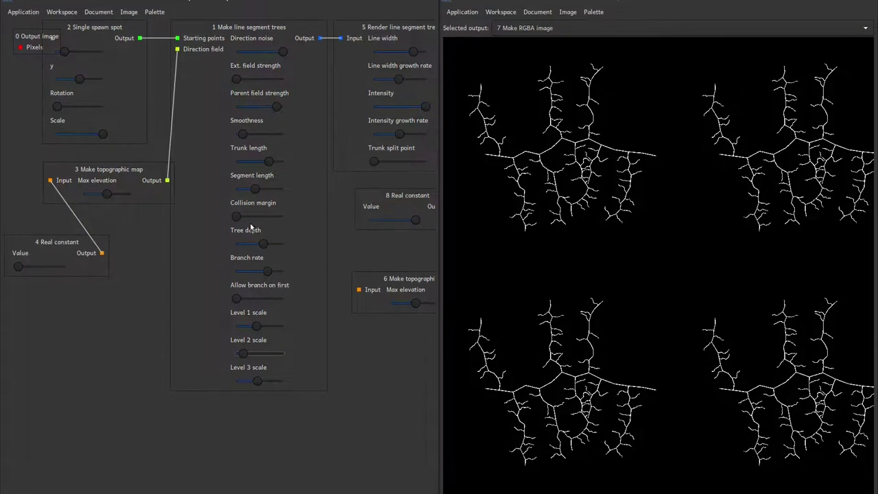
Step: Set the Collision margin of Make line segment trees to its maximum and raise the Branch rate further
drag(239, 228, 285, 228)
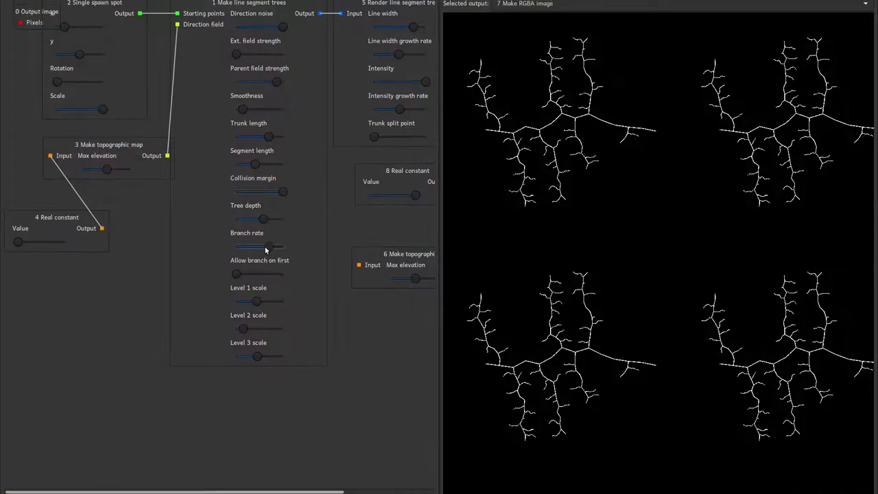
drag(267, 227, 272, 227)
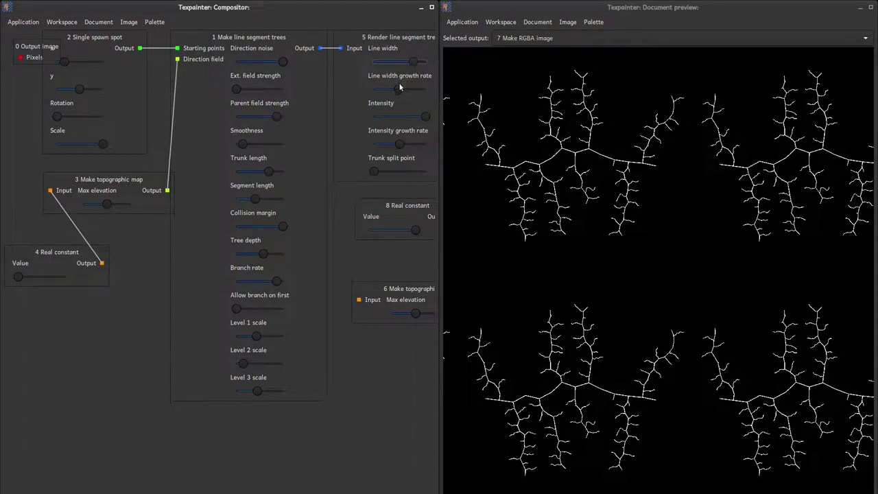
Step: In Render line segment trees, raise Trunk split point to about midway and slightly lower Line width growth rate, Intensity and Intensity growth rate
drag(399, 89, 397, 90)
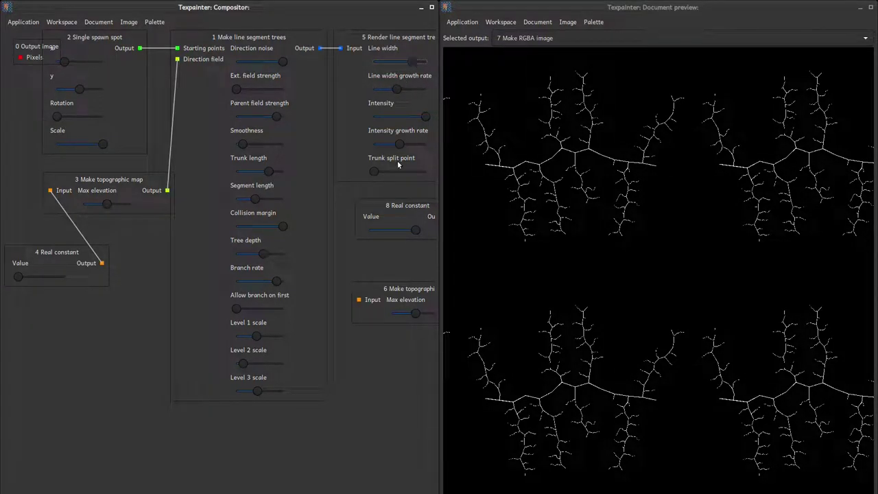
drag(376, 174, 407, 170)
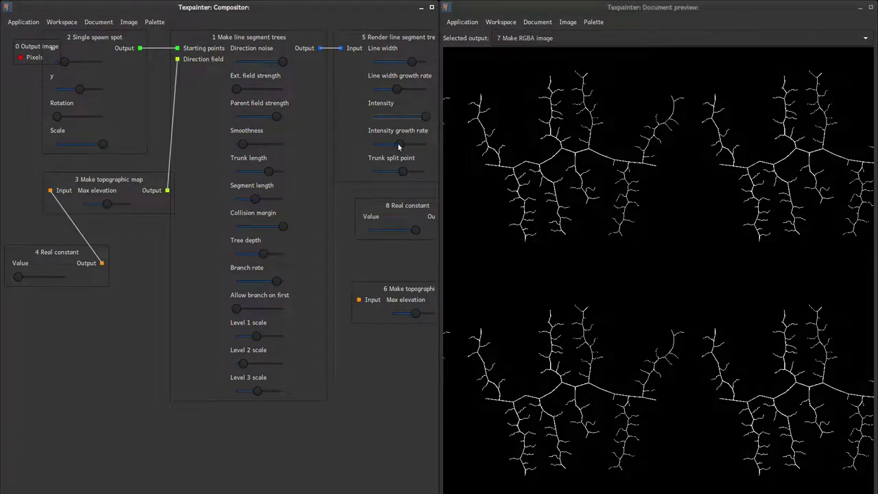
mouse_move(399, 146)
mouse_down()
mouse_move(414, 121)
mouse_move(392, 148)
mouse_move(411, 147)
mouse_up()
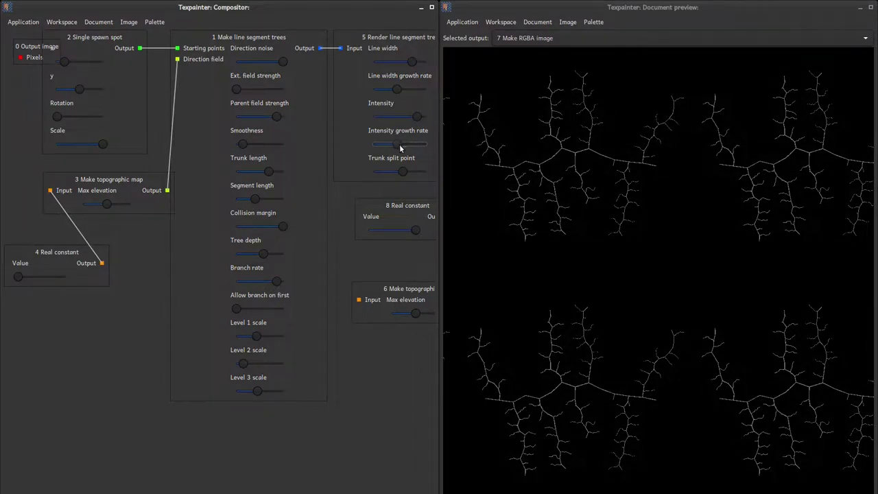
drag(403, 170, 399, 172)
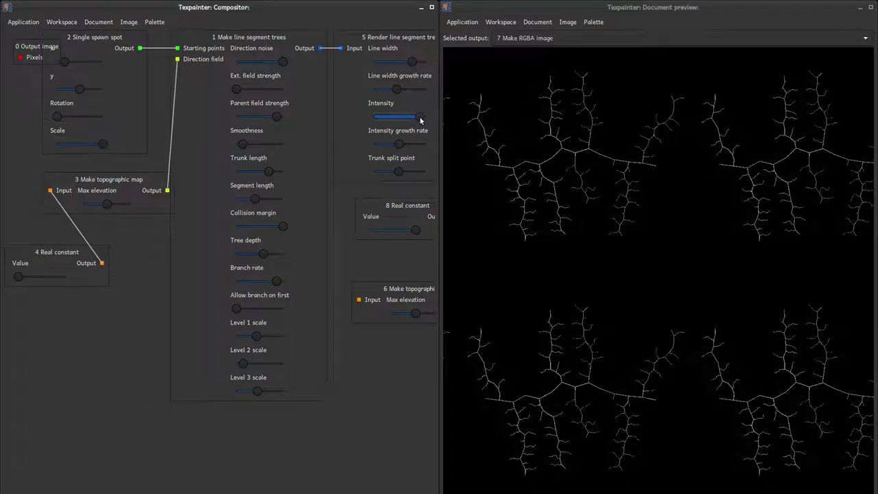
drag(419, 120, 425, 121)
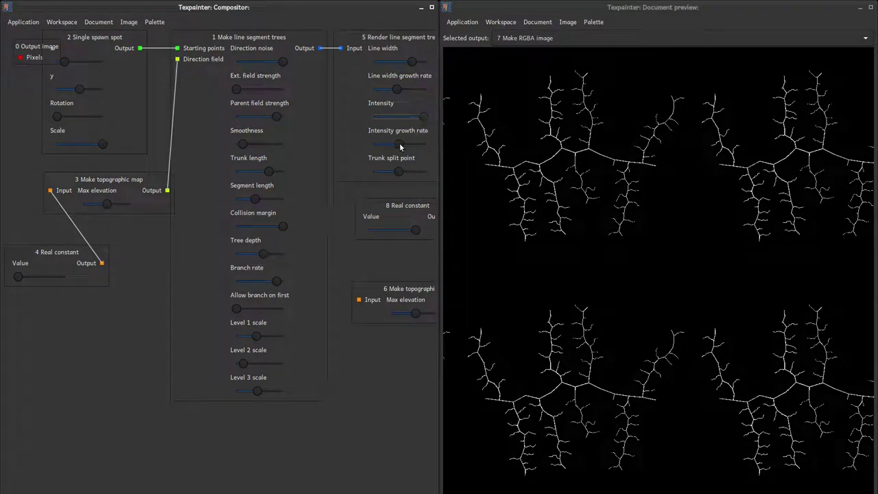
drag(401, 145, 398, 145)
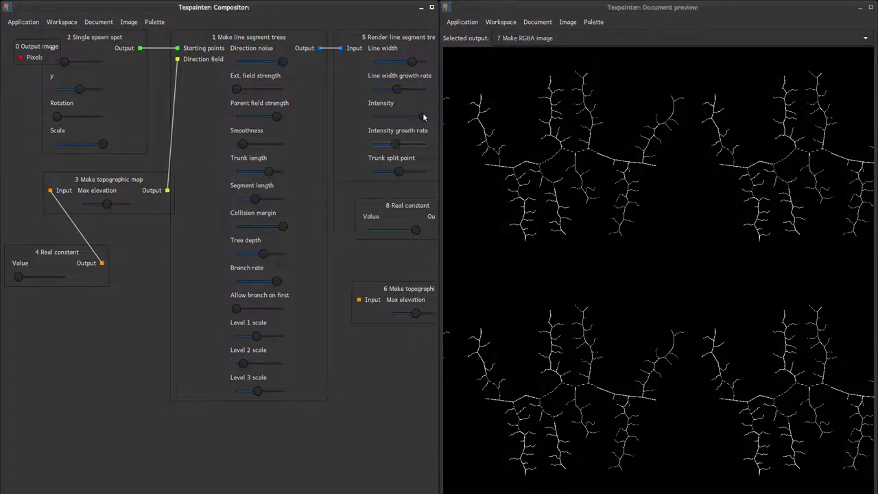
drag(424, 117, 421, 121)
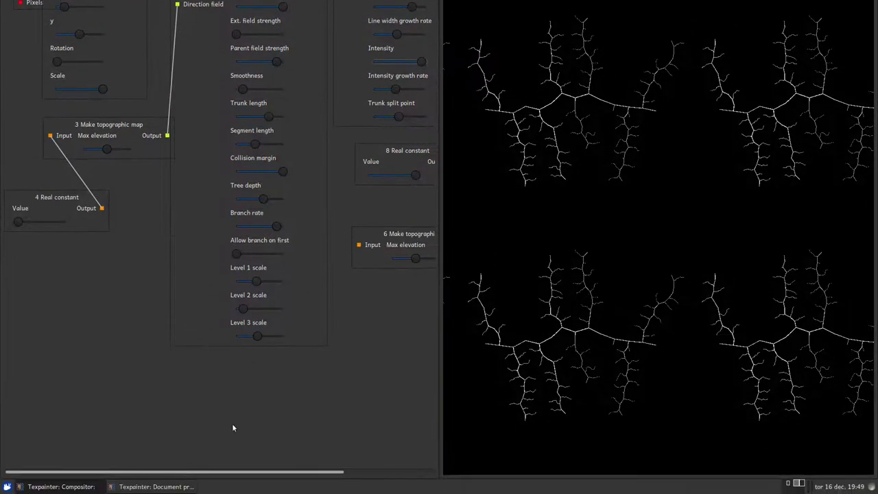
Step: Connect the Render line segment trees output to the unconnected Make topographic map and show that map in the document preview
drag(233, 469, 337, 468)
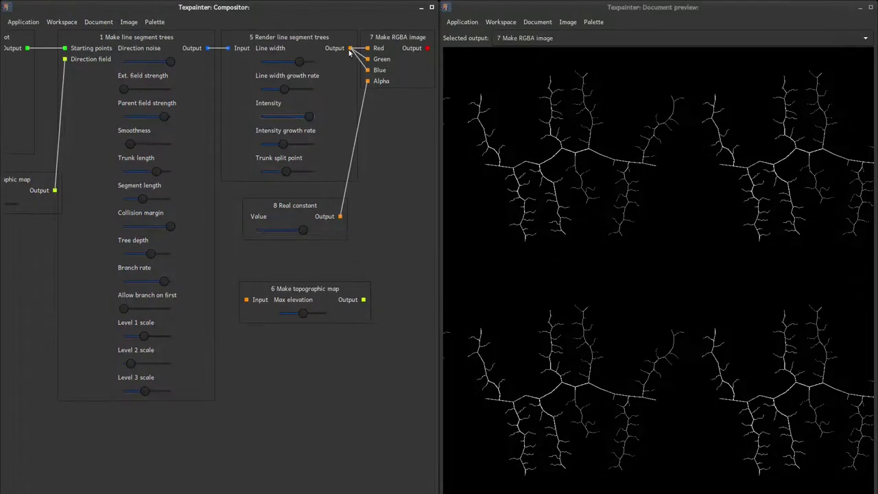
drag(350, 49, 246, 300)
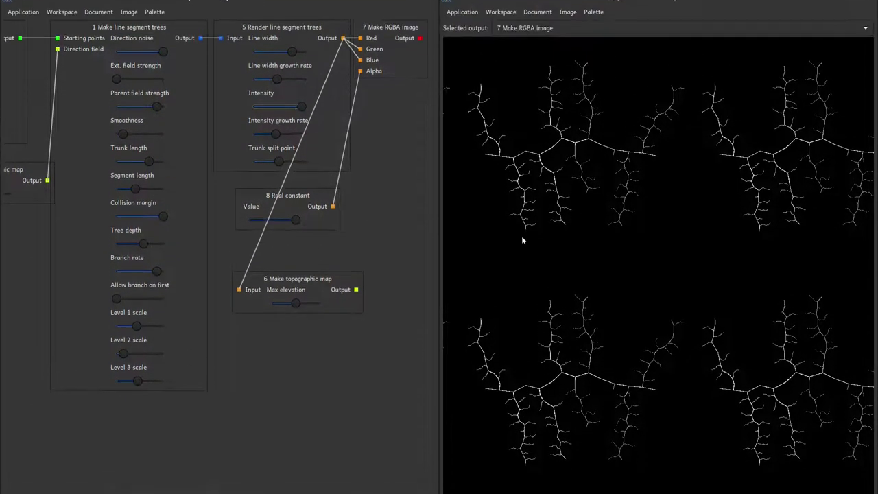
click(627, 38)
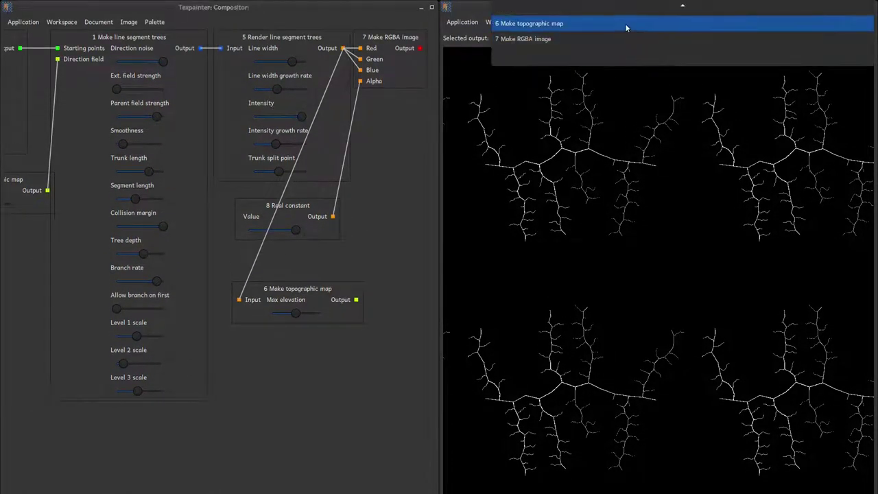
click(626, 25)
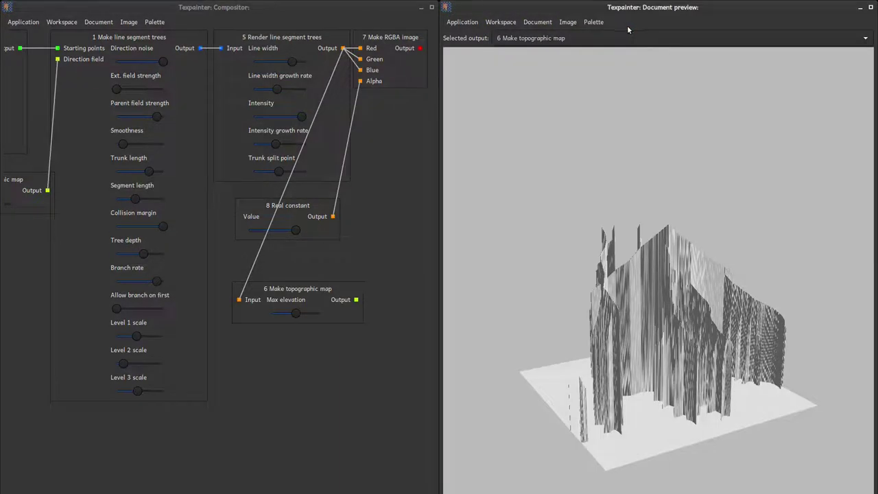
Step: Lower the Max elevation of the previewed Make topographic map to near its minimum
drag(295, 317, 282, 318)
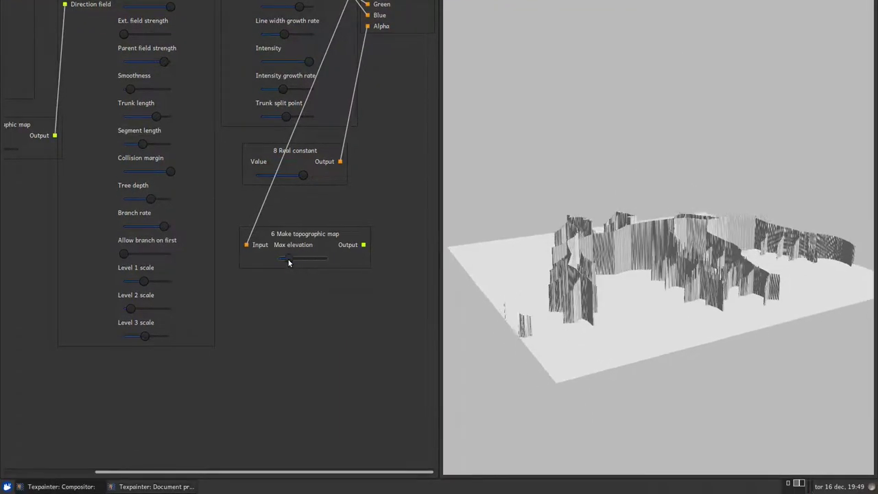
drag(288, 263, 280, 266)
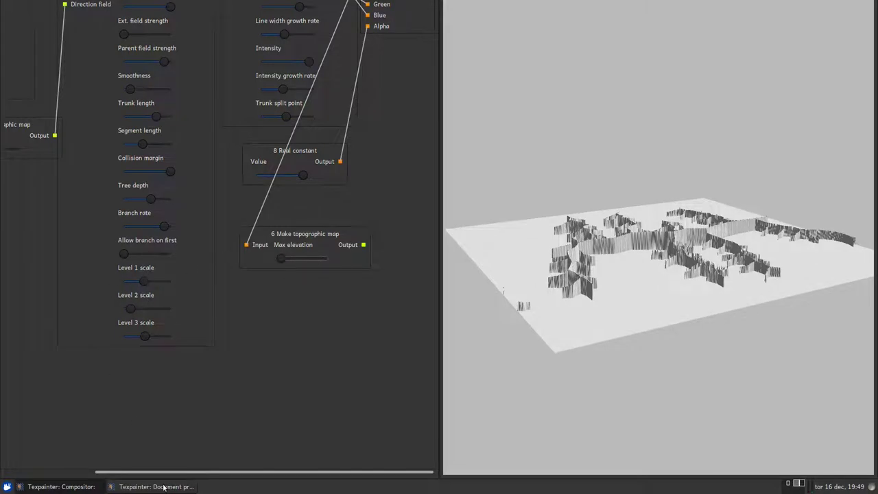
Step: Add a DFT Forward node in the empty area below the Real constant that feeds the first topographic map
drag(164, 472, 74, 472)
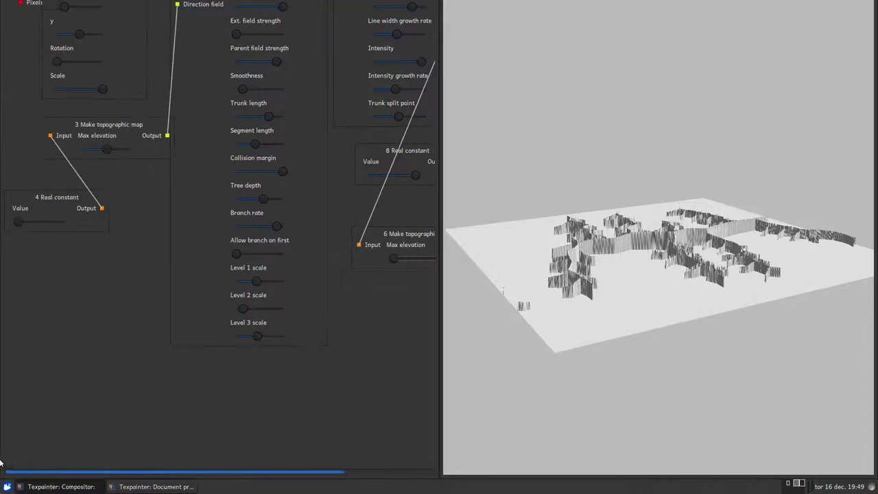
right_click(36, 401)
text(dft)
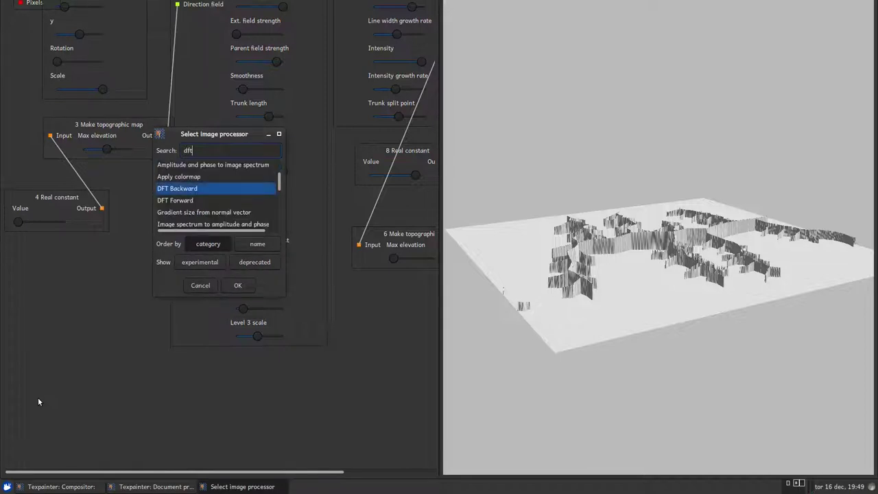
key(Down)
key(Return)
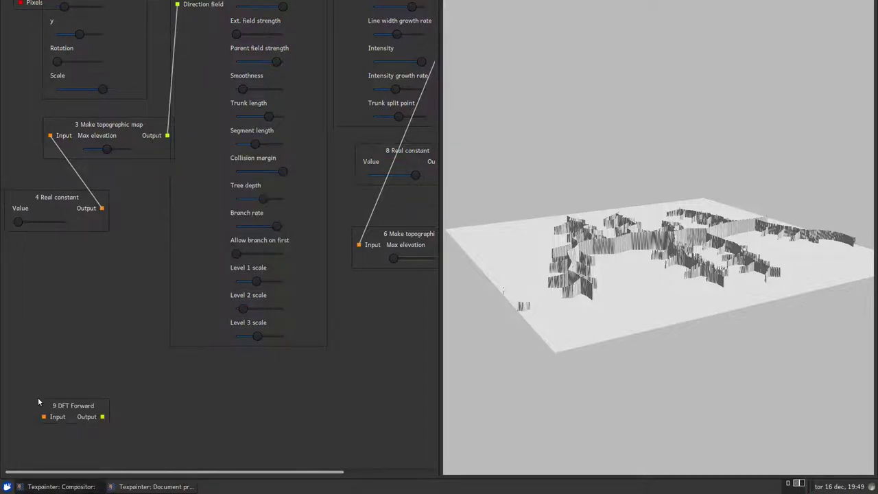
Step: Add a Make radial gradient node below DFT Forward and move both nodes to the left edge of the graph
key(Insert)
text(make rad)
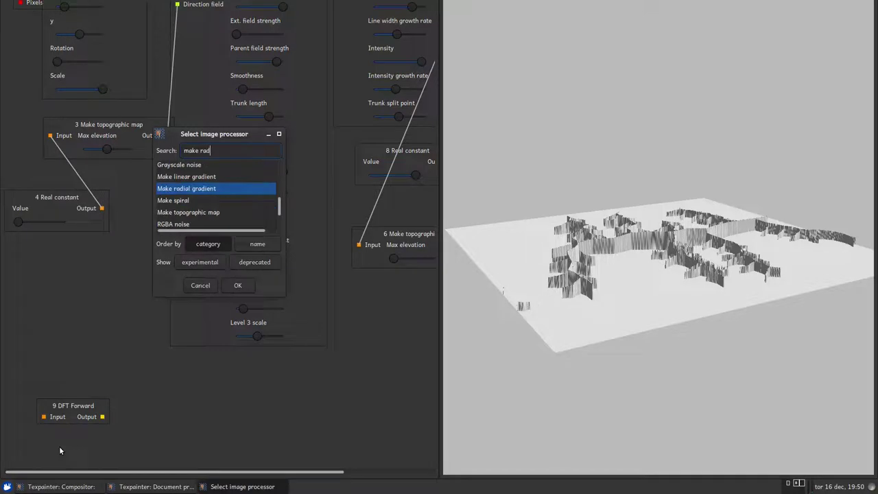
key(Return)
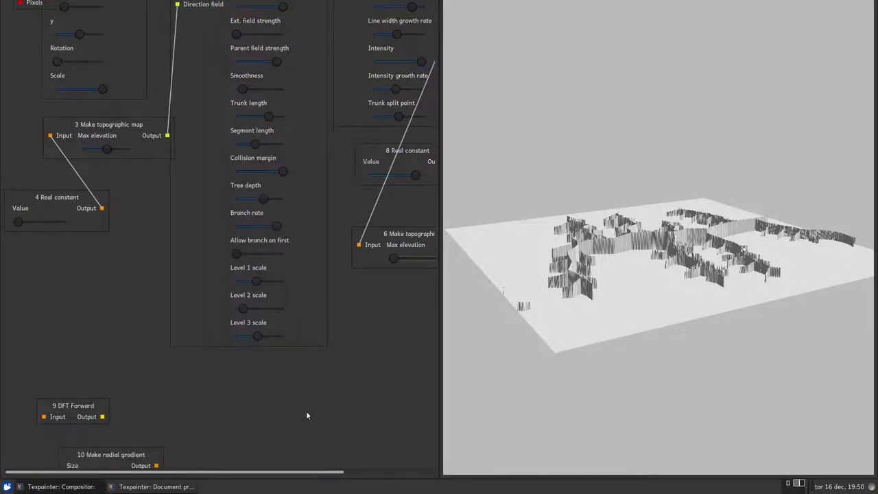
drag(92, 454, 38, 444)
scroll(37, 444, down, 3)
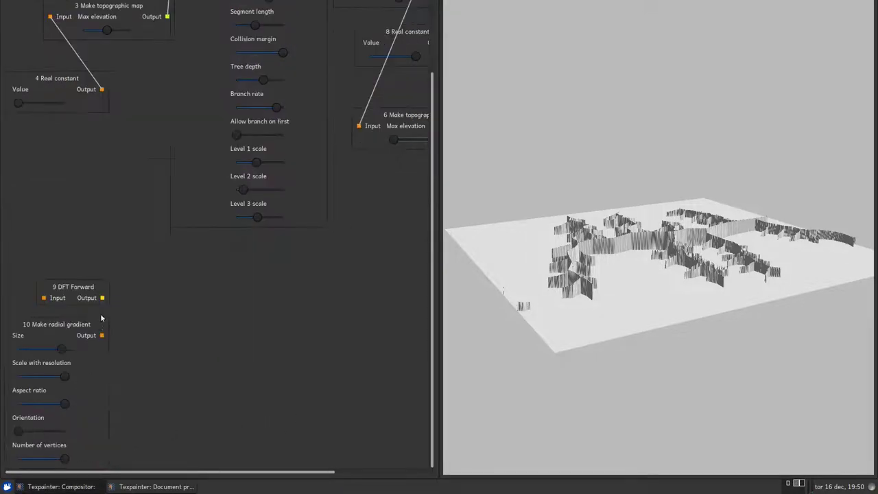
drag(67, 289, 5, 290)
Step: Add a Butterworth decay node beside Make radial gradient and connect the gradient's output to its input
right_click(232, 306)
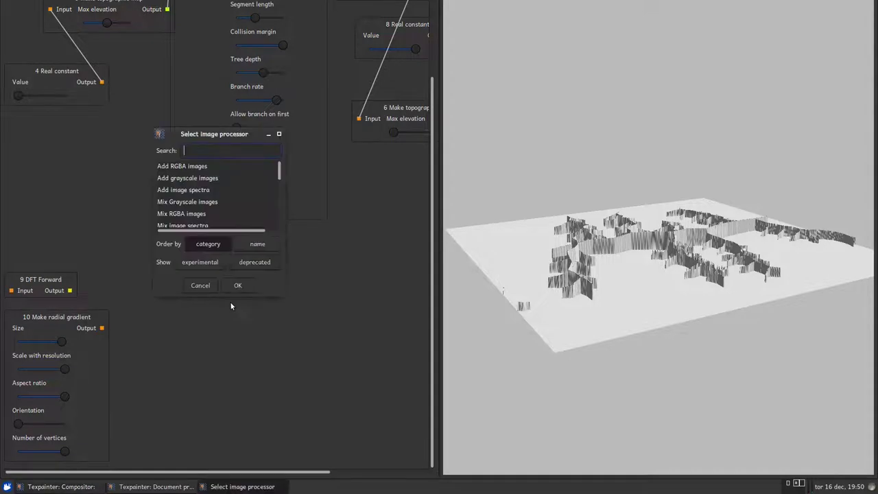
text(butt)
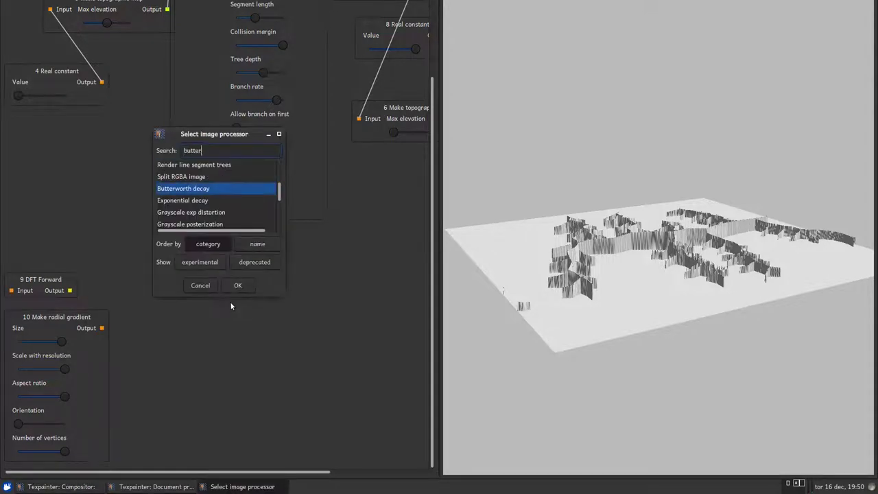
text(er)
key(Return)
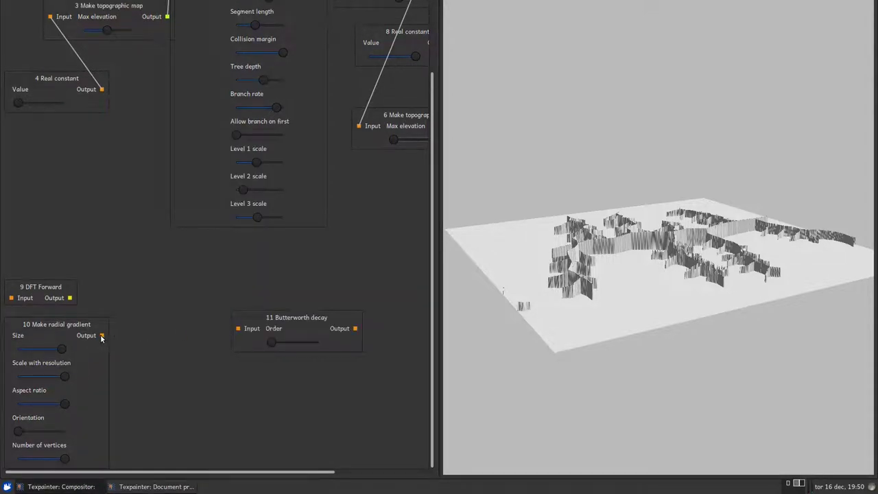
click(101, 336)
click(239, 323)
Step: Add a Multiply image spectrum and grayscale image node and arrange it above Butterworth decay, beside DFT Forward and the radial gradient
right_click(185, 276)
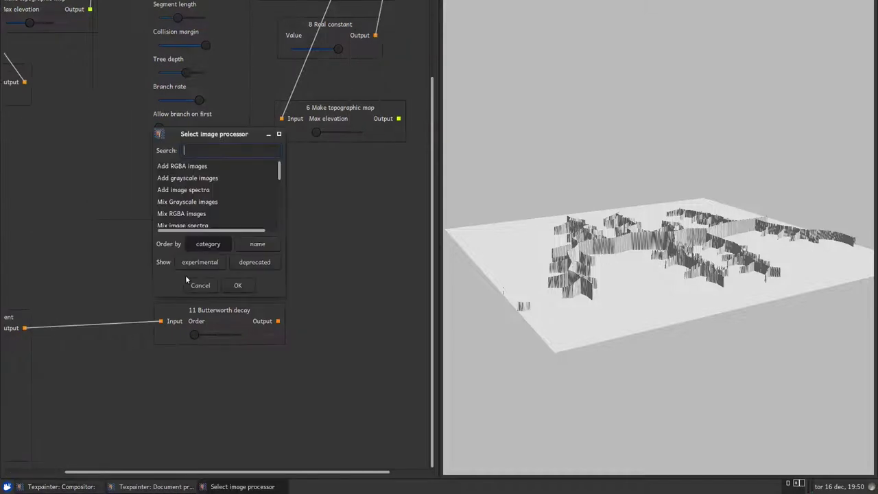
text(mu)
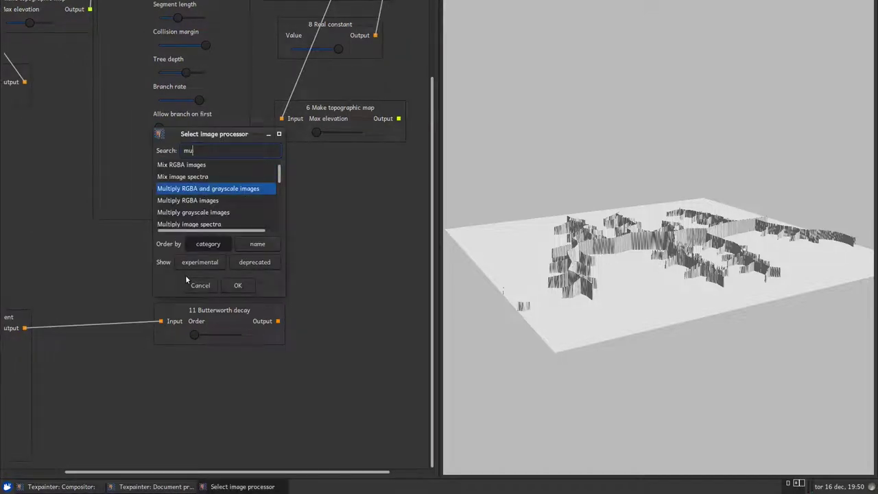
text(lt)
key(Down)
key(Down)
key(Down)
key(Down)
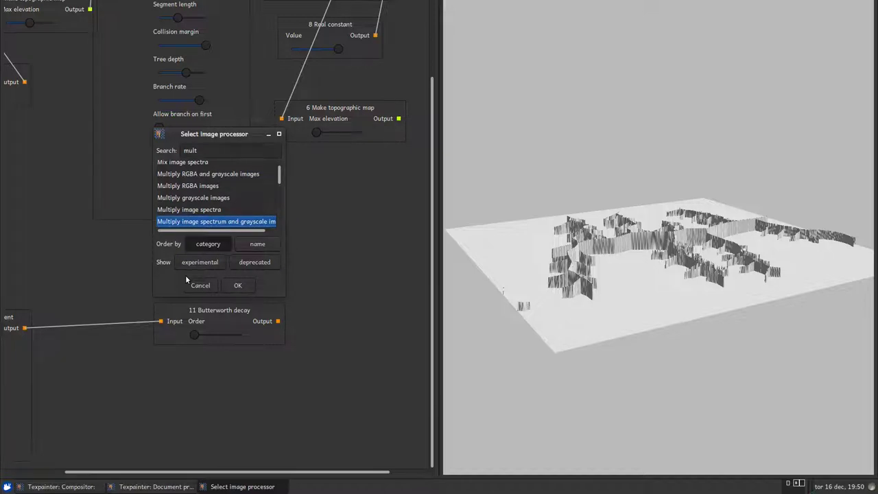
key(Return)
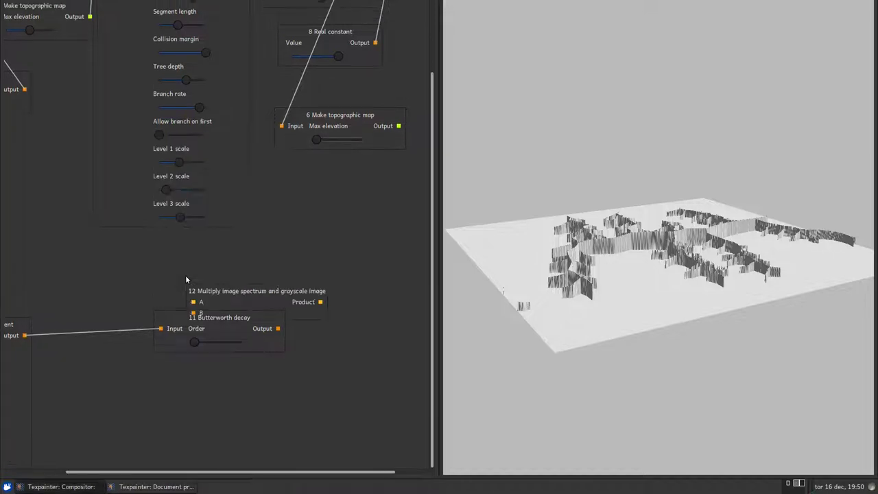
drag(219, 294, 153, 267)
drag(237, 310, 137, 302)
drag(229, 256, 166, 259)
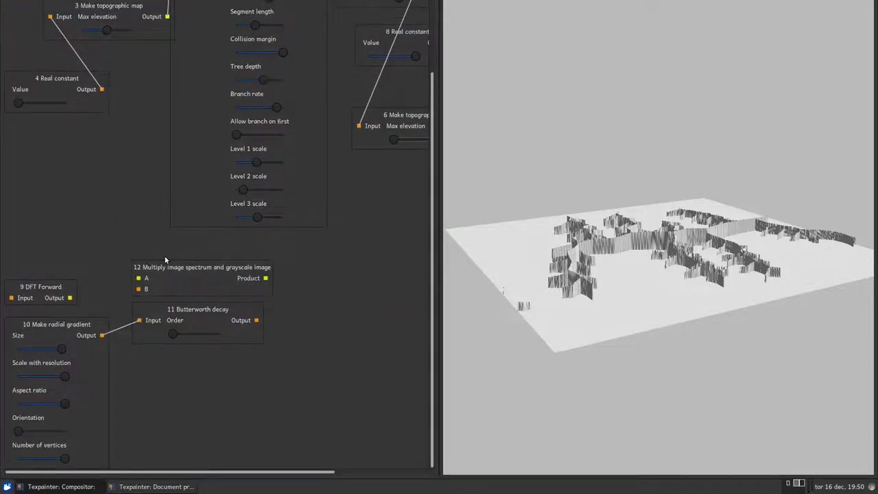
Step: Feed DFT Forward into Multiply's A and Butterworth decay into B, and connect Render line segment trees to the DFT Forward input
drag(256, 312, 139, 282)
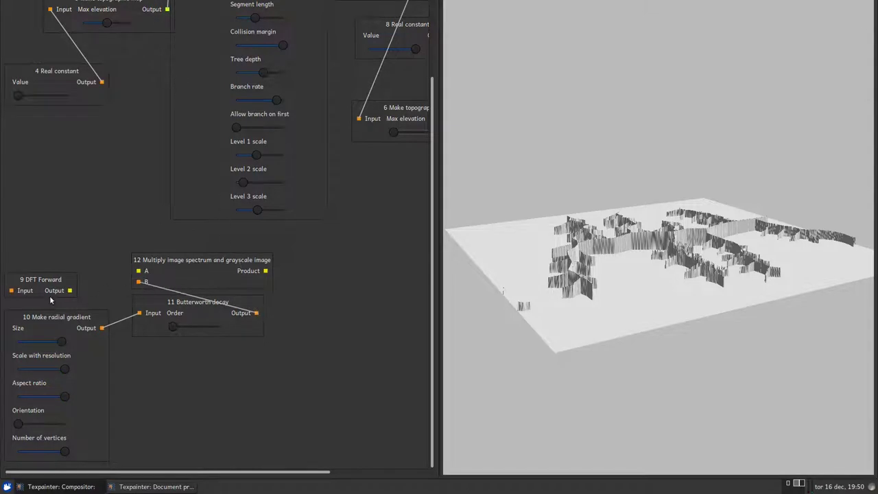
drag(70, 291, 139, 272)
drag(348, 471, 372, 471)
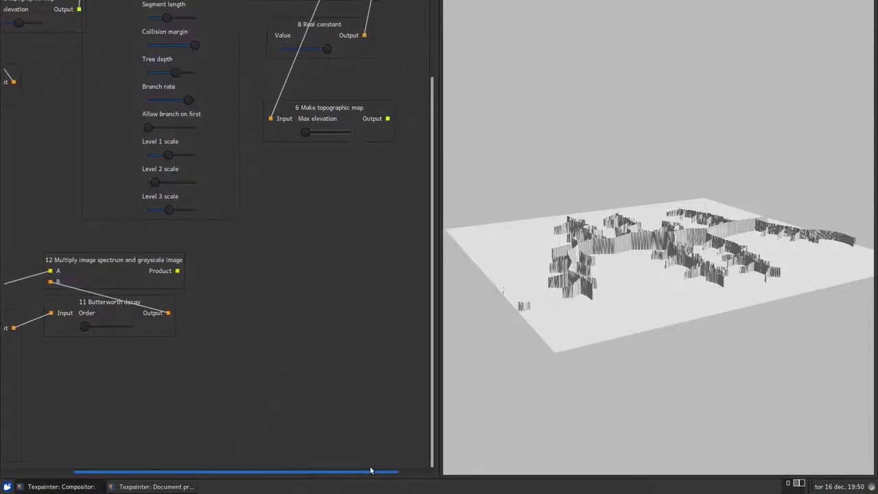
scroll(383, 360, up, 3)
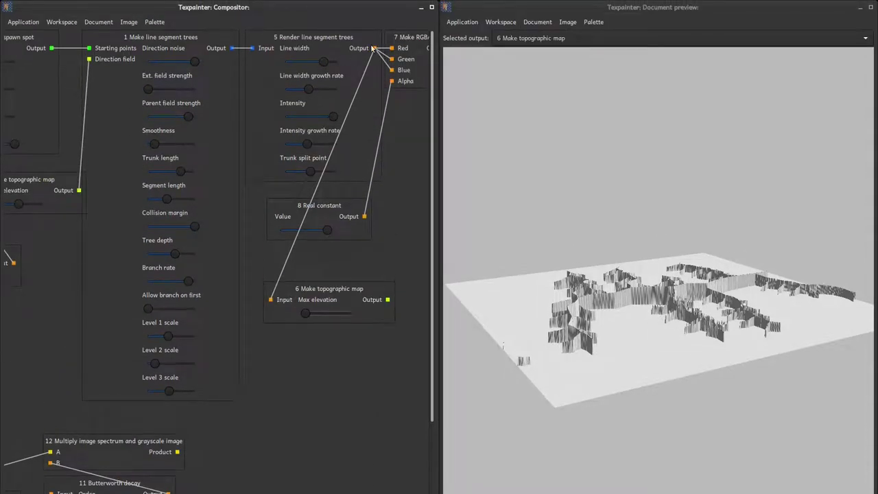
drag(372, 48, 346, 471)
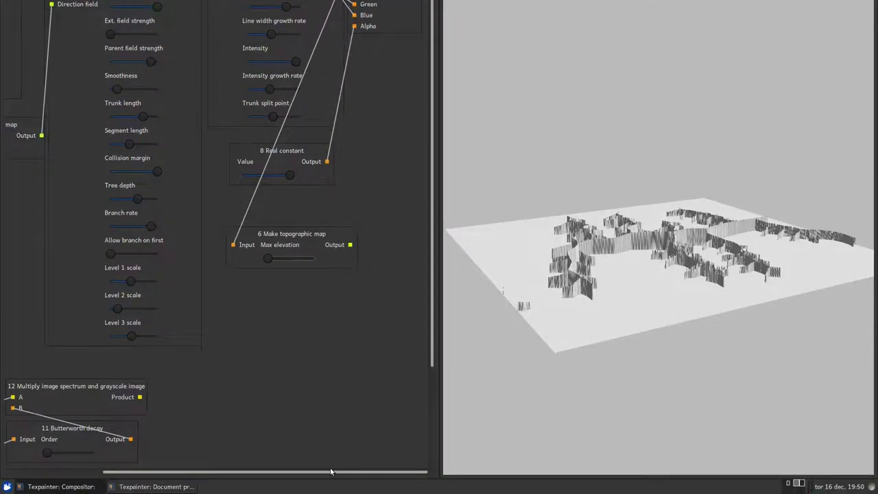
drag(335, 48, 10, 418)
scroll(94, 416, down, 3)
Step: Add a DFT Backward node next to the Multiply image spectrum node and connect the multiplication's Product to its input
right_click(314, 300)
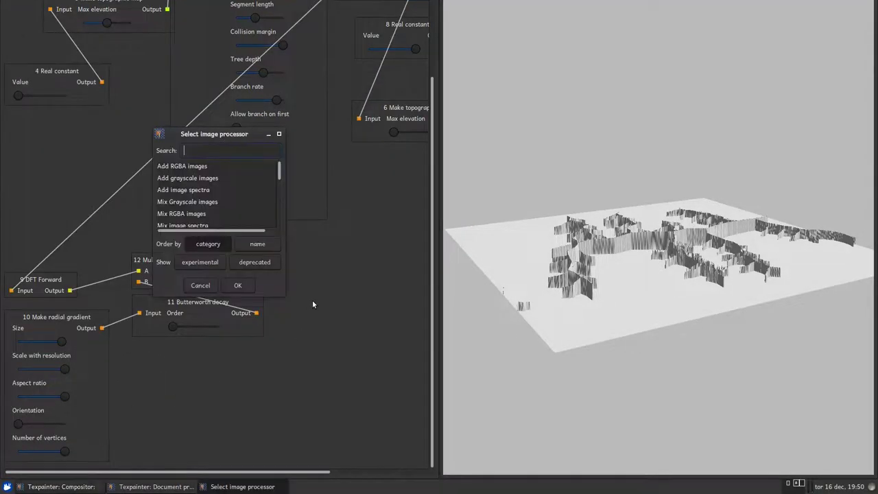
text(cd)
key(BackSpace)
key(BackSpace)
text(dft)
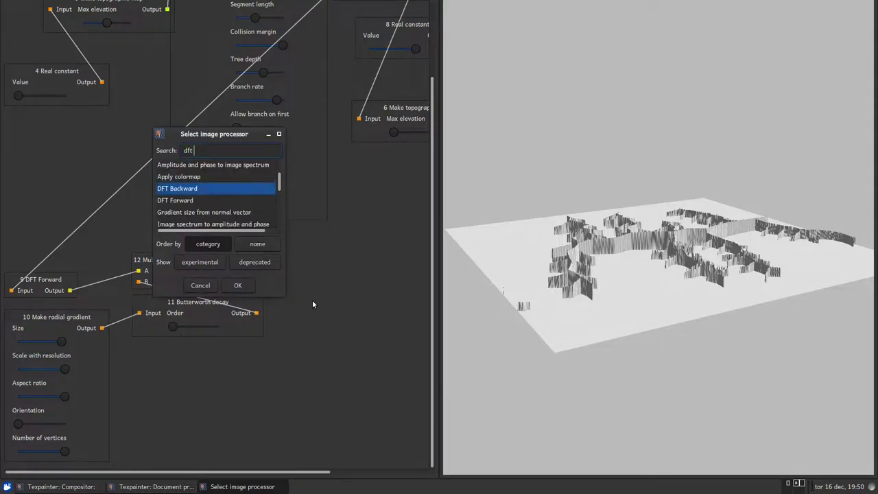
key(Return)
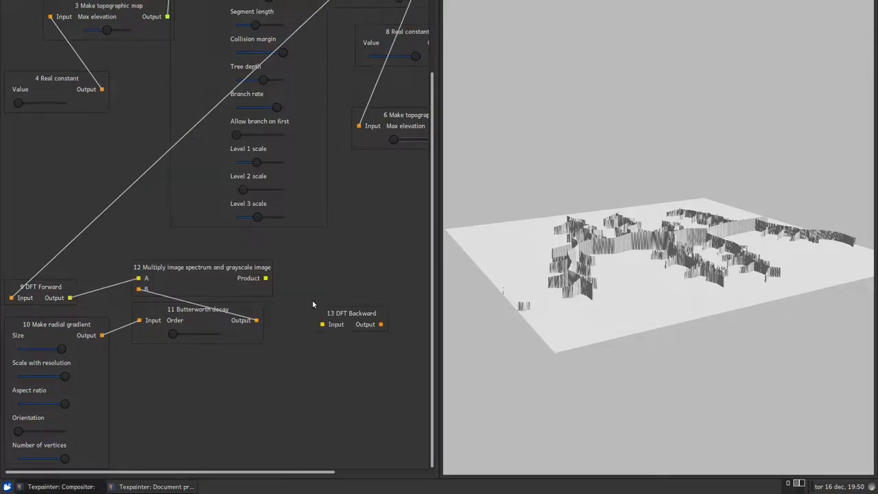
drag(340, 310, 312, 273)
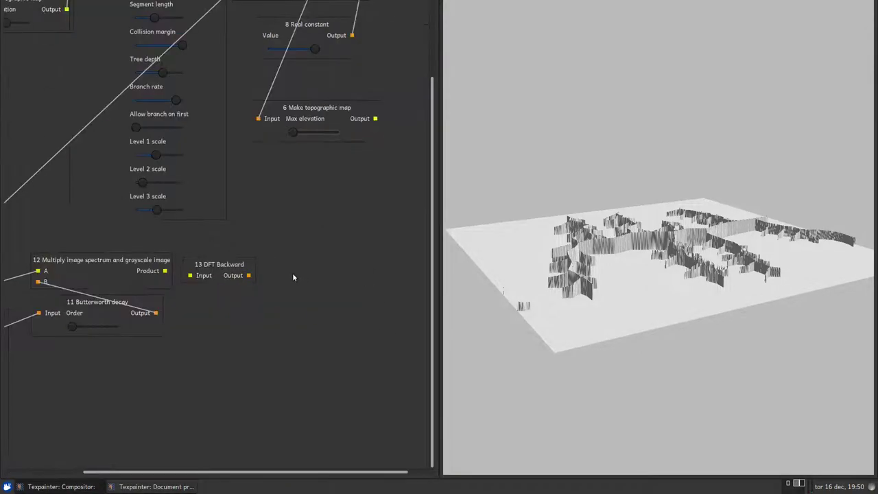
drag(191, 275, 291, 275)
scroll(300, 290, right, 2)
Step: Add a Normalize grayscale image node beside DFT Backward and connect the DFT Backward output to its input
right_click(308, 304)
text(normaliz)
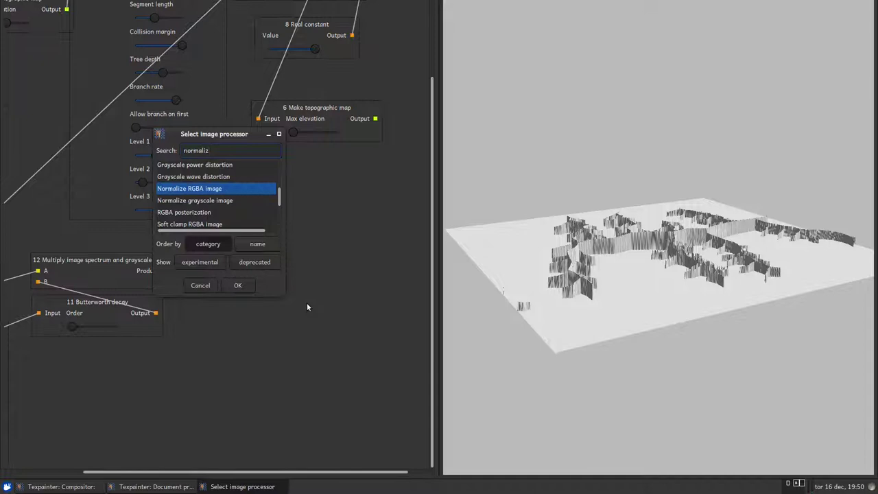
key(Down)
key(Return)
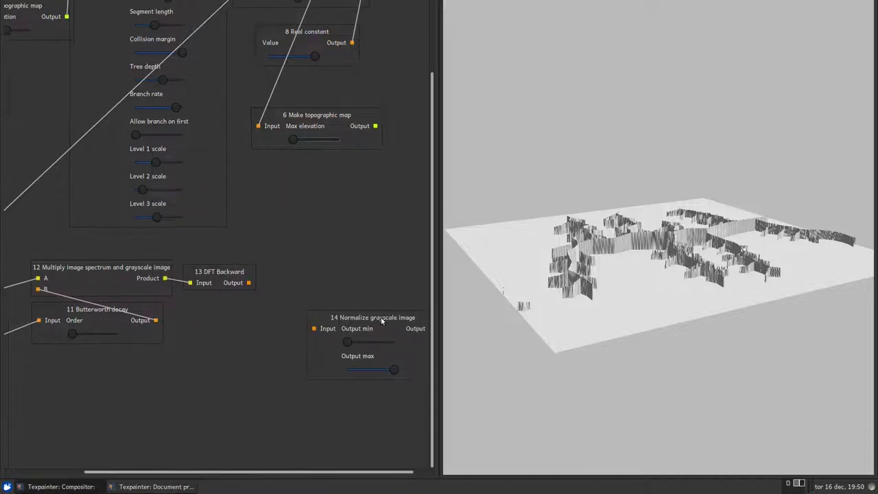
drag(383, 320, 341, 275)
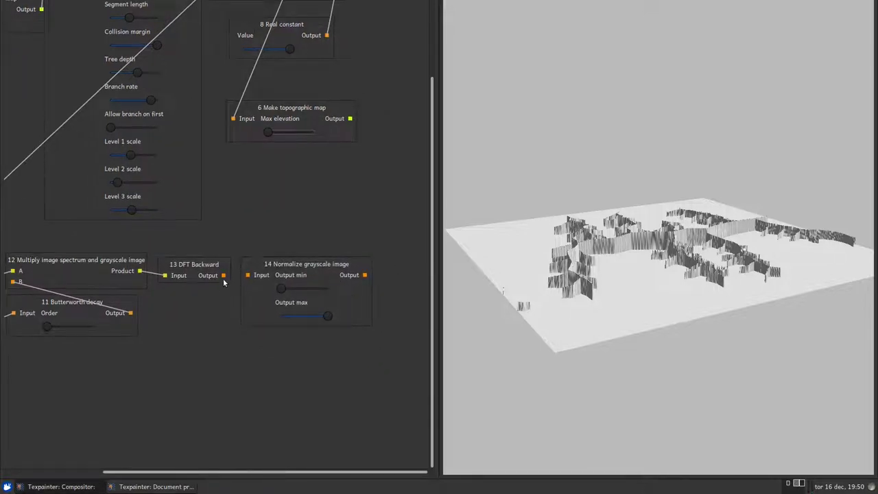
drag(223, 276, 268, 272)
Step: Connect the Normalize grayscale image output to the input of the previewed Make topographic map
click(365, 275)
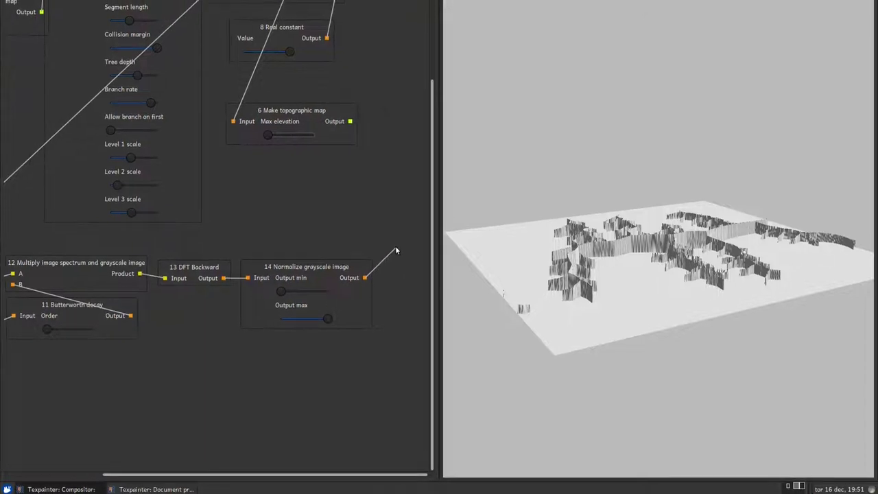
scroll(396, 248, up, 3)
drag(168, 98, 234, 299)
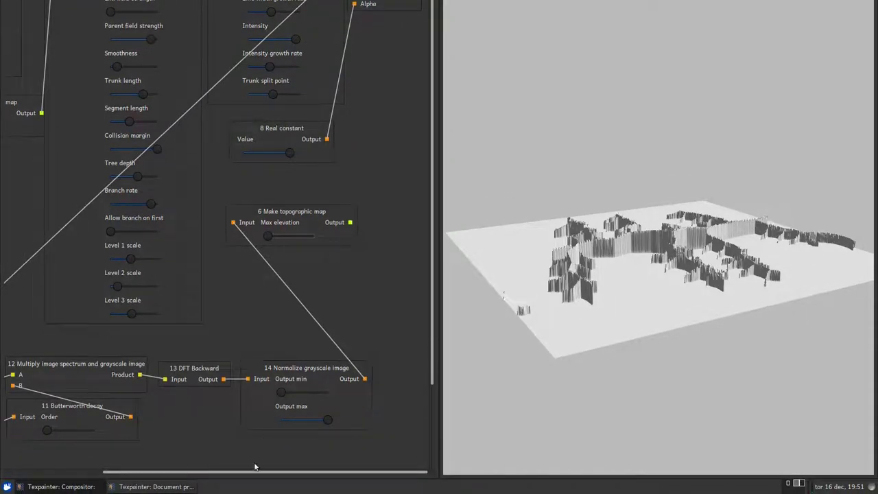
Step: Raise the Butterworth decay Order and lower the radial gradient Size, each to about the middle of its range
drag(255, 474, 159, 474)
scroll(308, 453, down, 5)
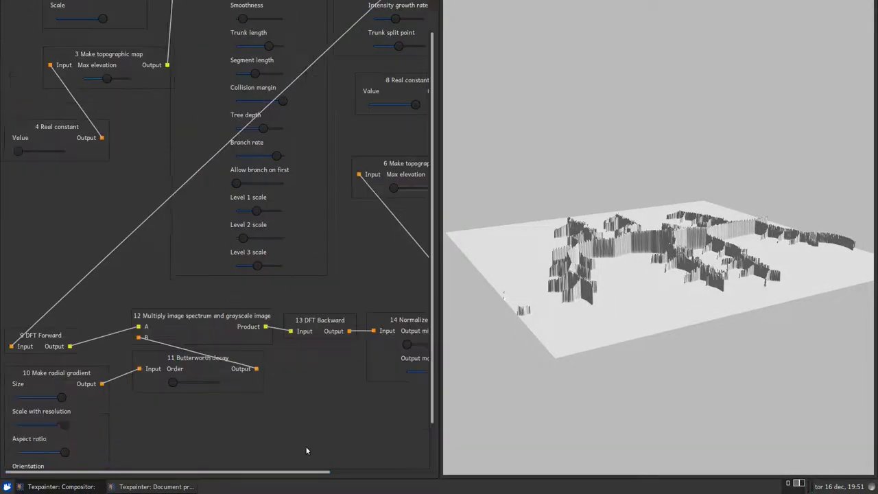
drag(173, 326, 196, 330)
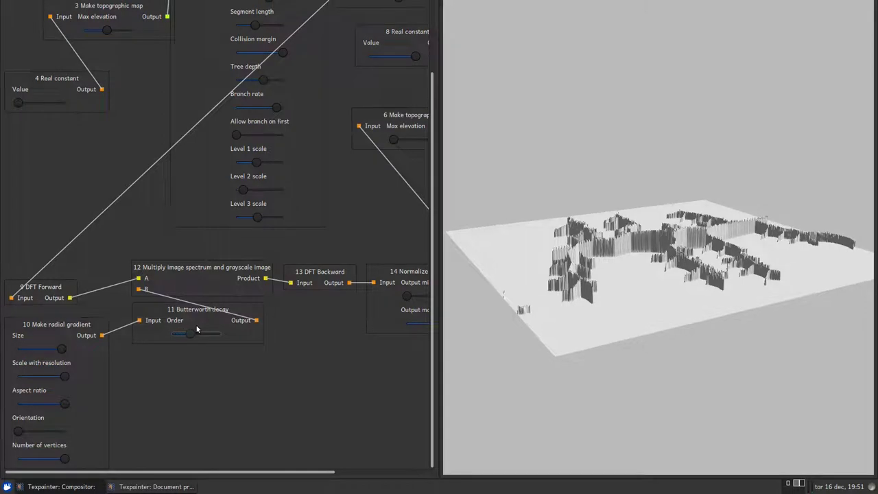
drag(61, 352, 44, 353)
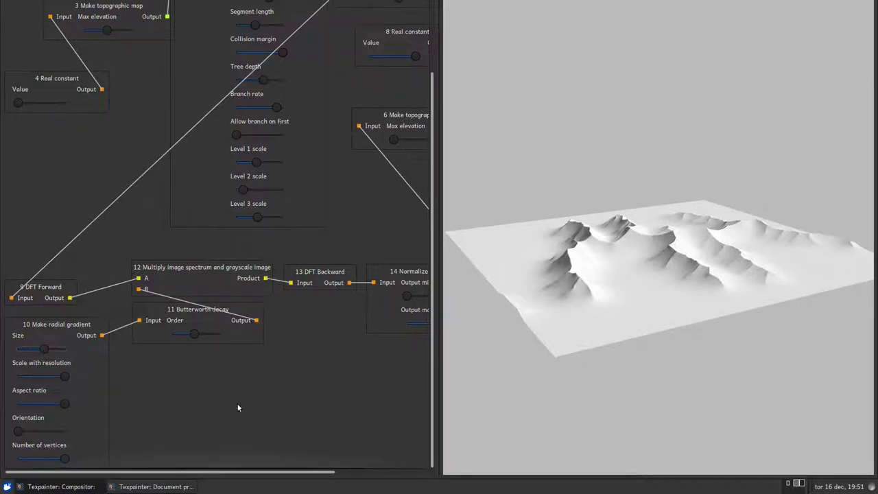
Step: Add a second Make radial gradient node and align it directly below the first one at the graph's left edge
drag(210, 472, 333, 474)
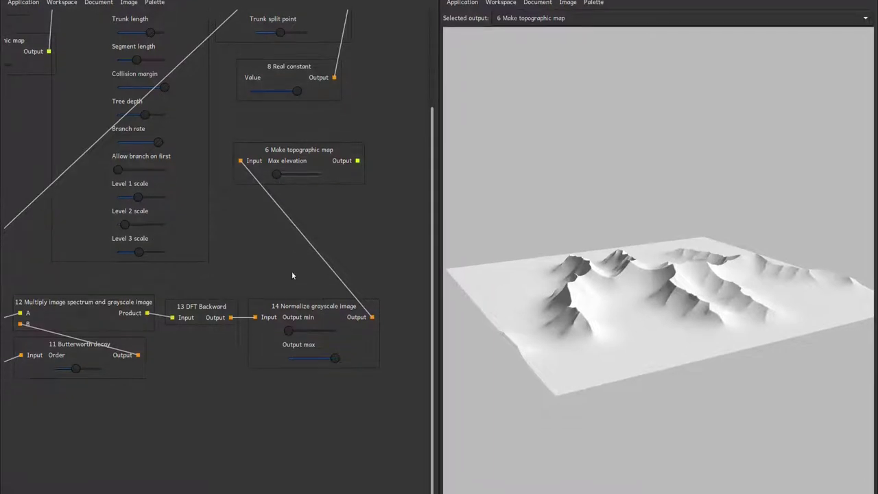
drag(197, 474, 78, 472)
right_click(193, 424)
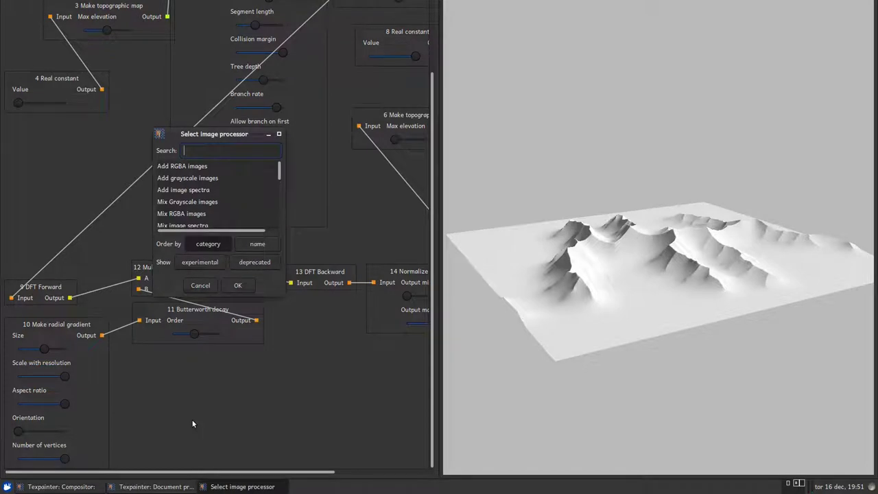
text(mak)
key(BackSpace)
key(BackSpace)
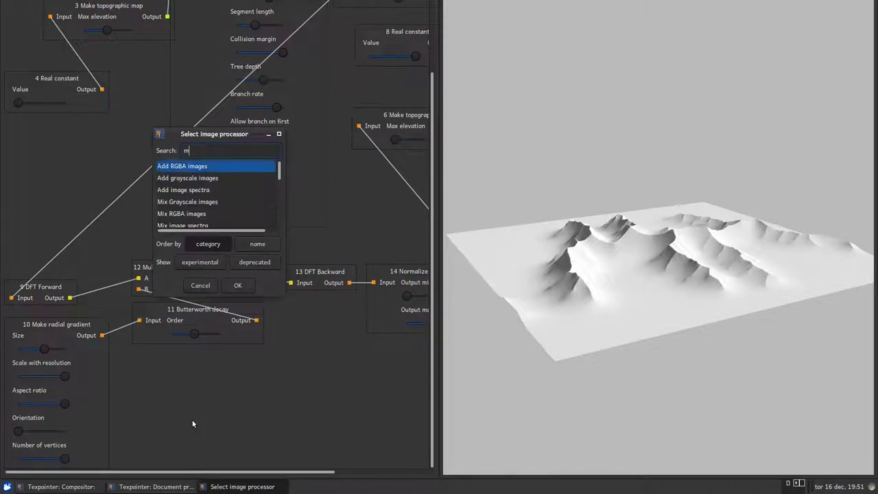
text(ake radi)
key(Return)
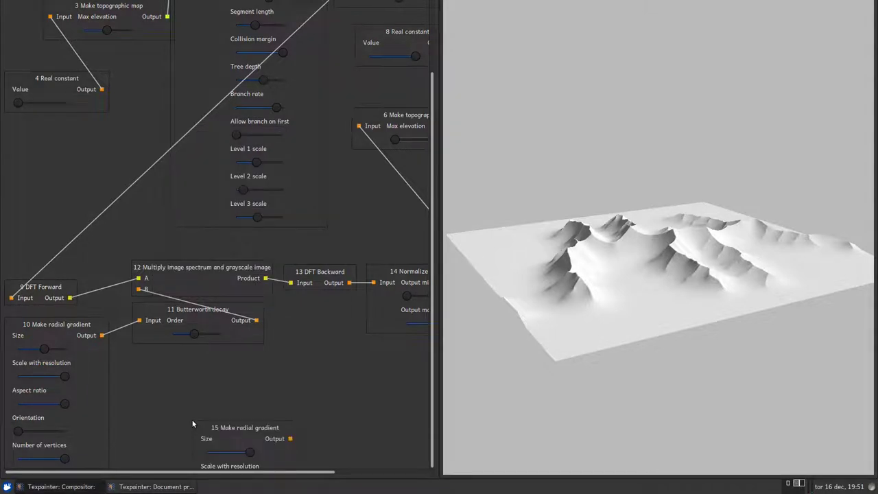
drag(221, 429, 92, 491)
scroll(169, 419, down, 5)
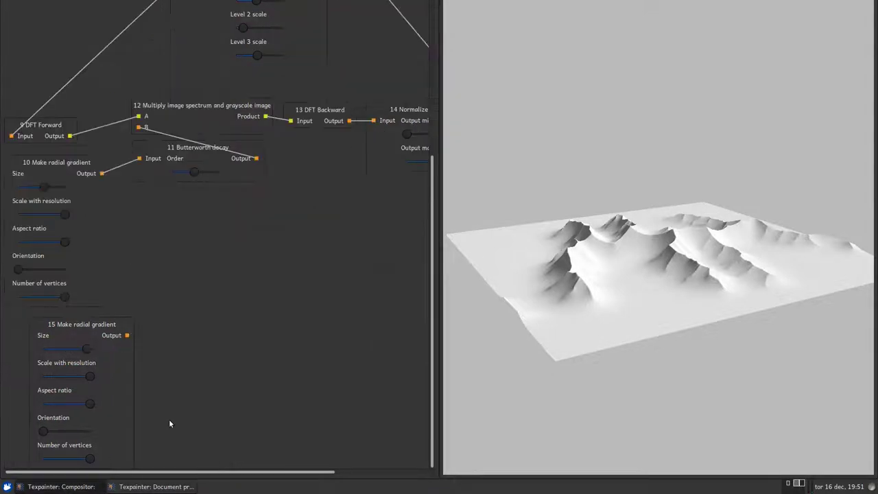
drag(114, 326, 33, 328)
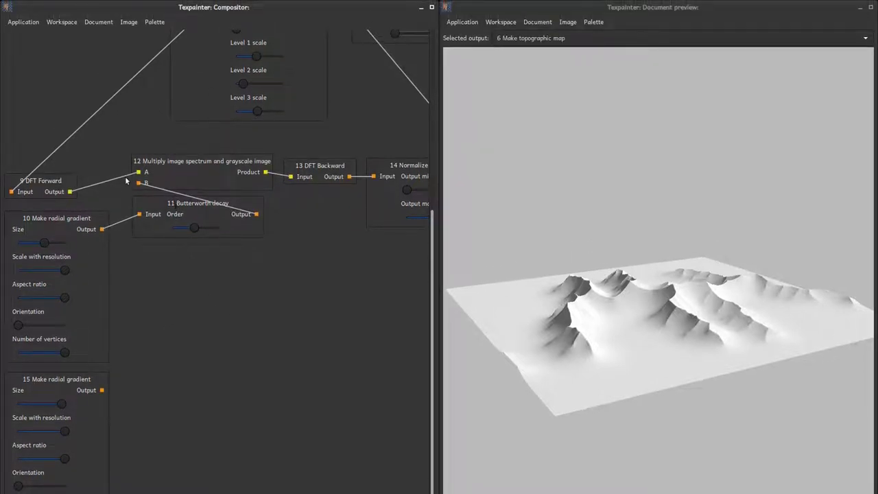
Step: Copy the Butterworth decay and Multiply image spectrum nodes and stack the copies beside the second radial gradient
right_click(161, 206)
click(206, 214)
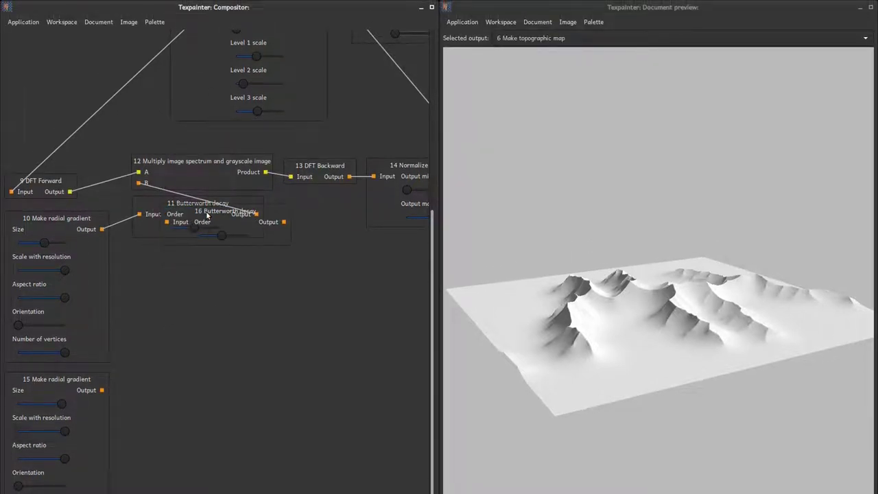
drag(207, 214, 165, 363)
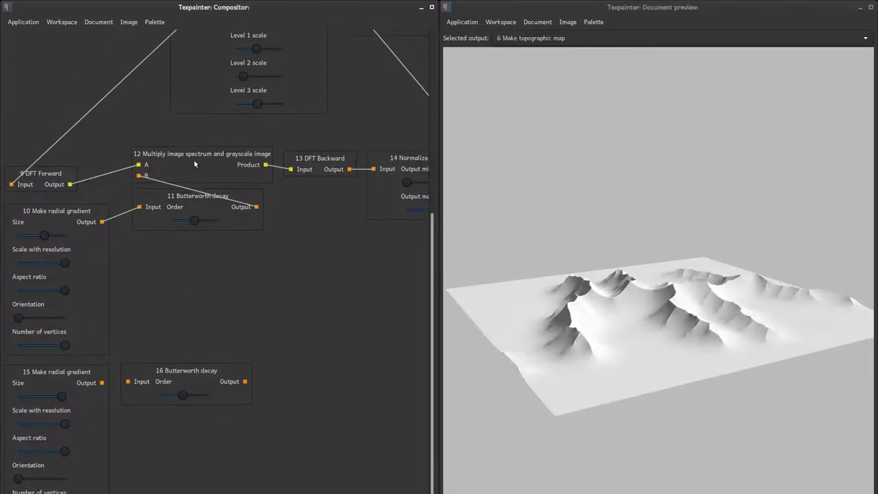
right_click(199, 105)
click(209, 114)
drag(210, 169, 137, 341)
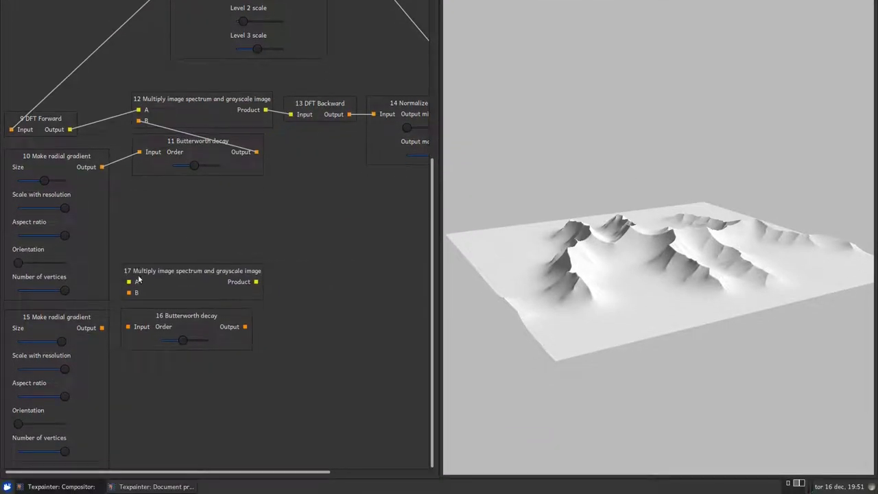
Step: Copy the DFT Forward node and place the copy just above the duplicated Multiply image spectrum node
right_click(54, 114)
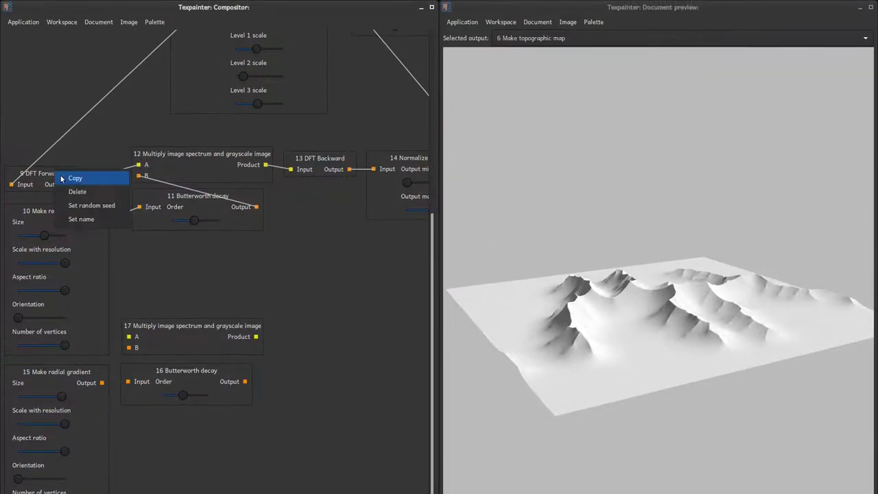
click(75, 116)
drag(76, 180, 138, 302)
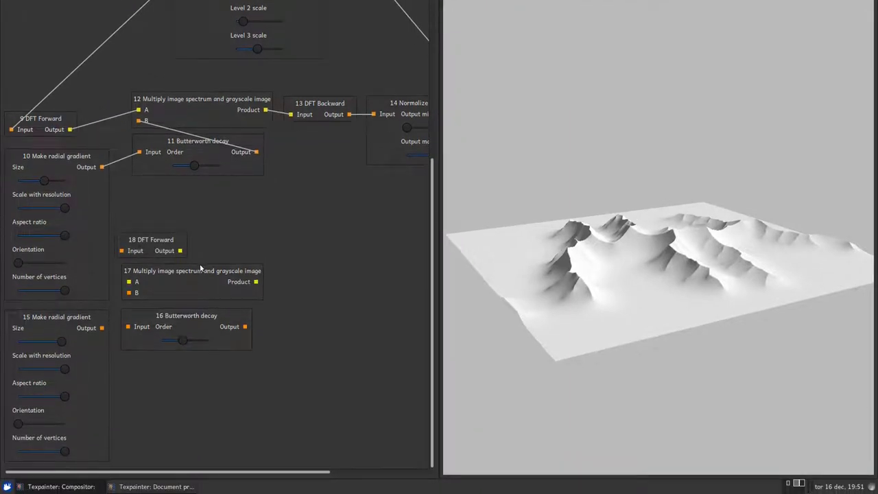
Step: Rearrange the duplicated nodes so DFT Forward sits beside Multiply image spectrum and grayscale image, with Butterworth decay below them
drag(199, 327, 263, 336)
drag(263, 282, 263, 281)
drag(125, 250, 146, 342)
drag(89, 310, 89, 343)
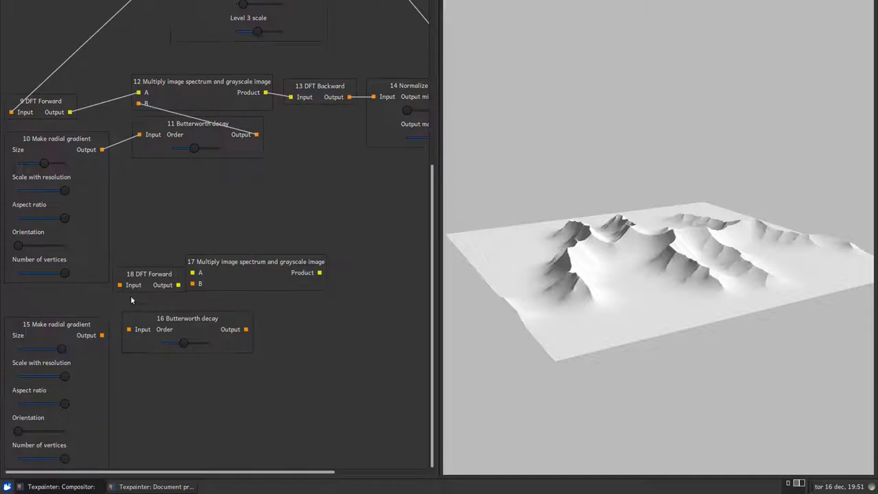
drag(135, 276, 158, 328)
drag(158, 286, 158, 297)
drag(228, 256, 244, 284)
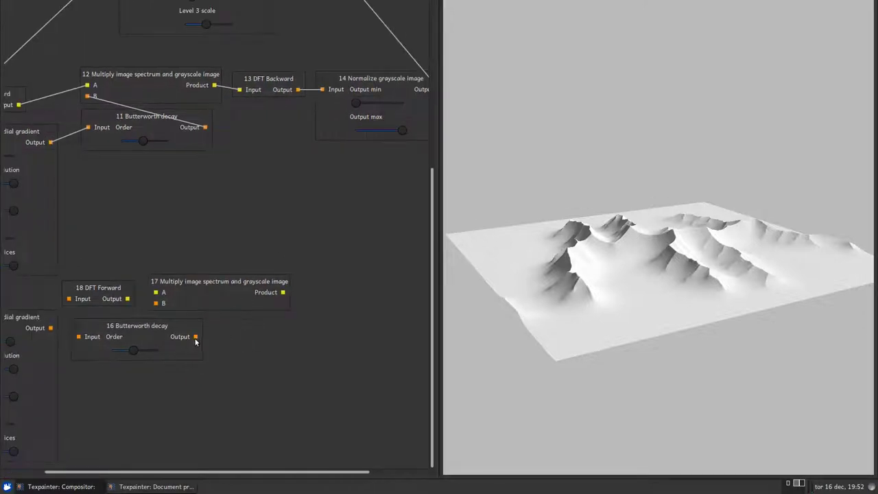
Step: Connect the duplicated Butterworth decay to Multiply's B, DFT Forward to its A, and the second radial gradient to Butterworth's input
drag(196, 337, 207, 304)
scroll(190, 305, right, 2)
drag(128, 300, 199, 305)
scroll(59, 329, left, 2)
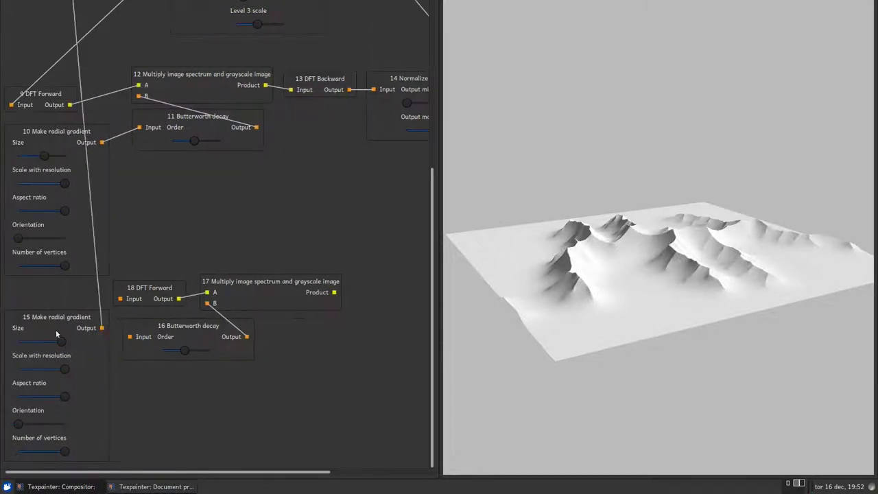
drag(101, 328, 129, 337)
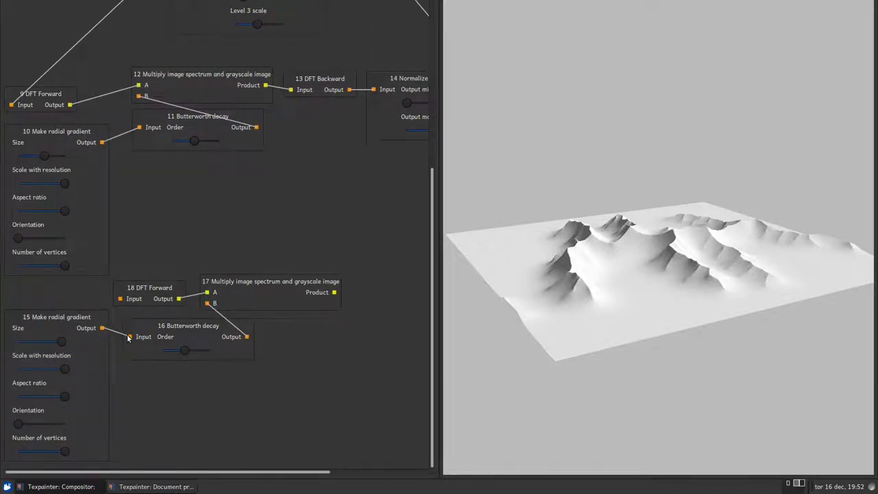
Step: Add a Grayscale noise node above the second radial gradient and connect its Intensity to the second DFT Forward's input
right_click(150, 394)
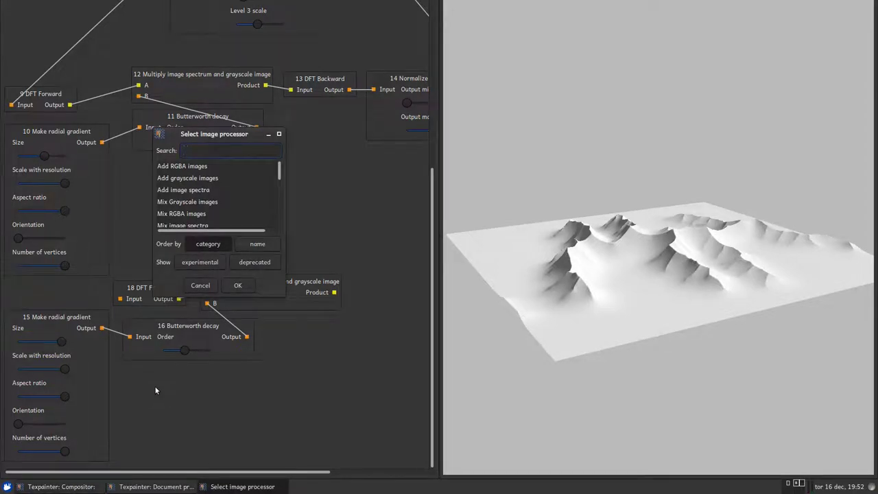
text(noi)
key(Return)
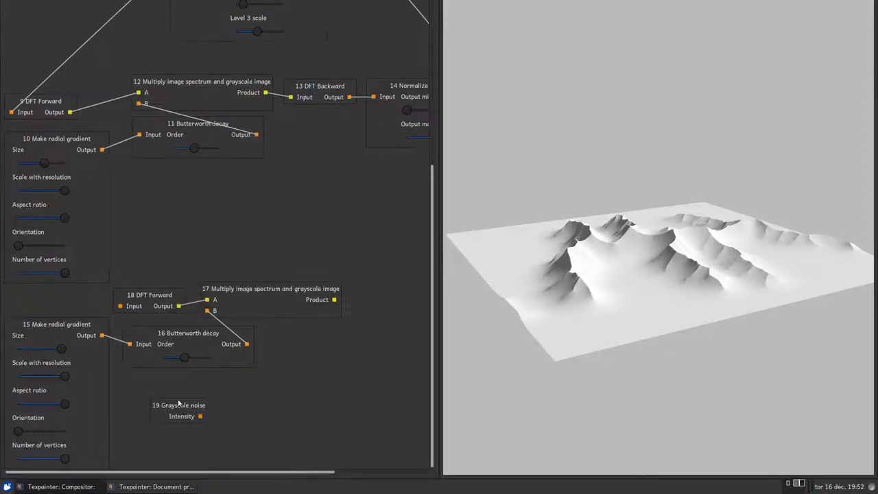
drag(168, 405, 0, 306)
scroll(1, 302, down, 1)
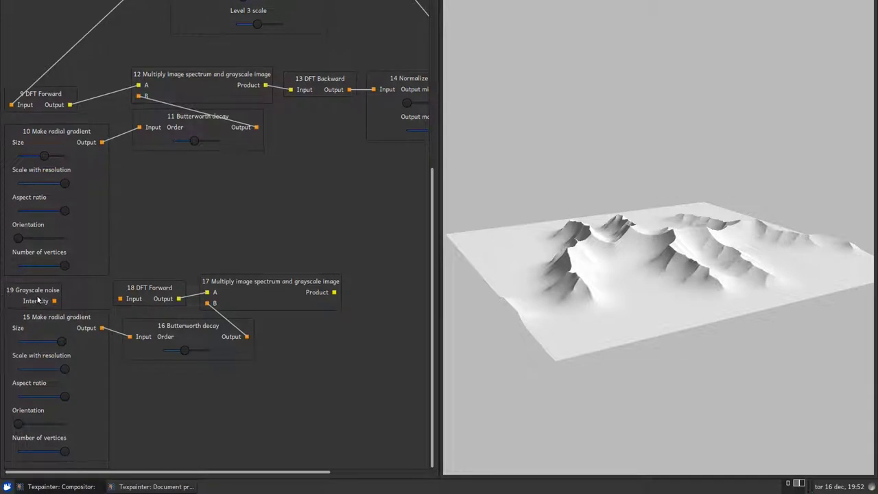
drag(90, 299, 119, 301)
scroll(253, 278, up, 1)
Step: Copy the DFT Backward and Normalize grayscale image nodes and line up the copies after the second Multiply image spectrum node
right_click(310, 129)
click(318, 136)
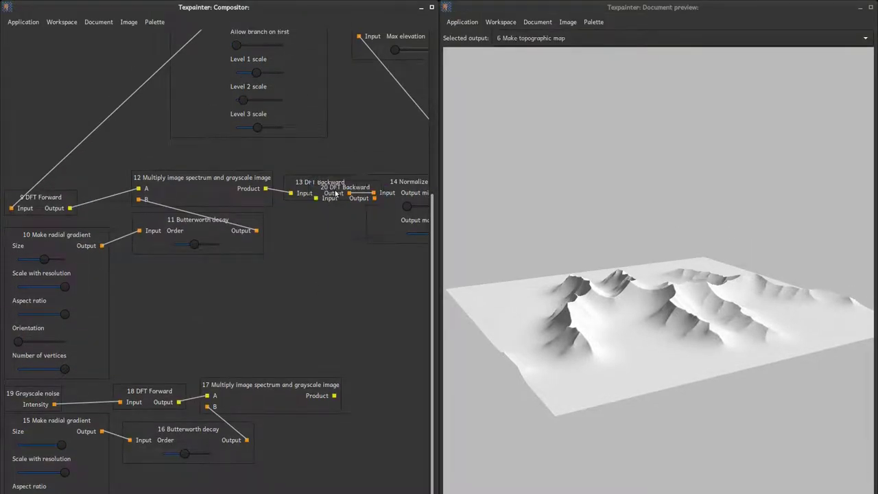
drag(336, 194, 371, 391)
scroll(370, 392, right, 2)
scroll(371, 391, down, 1)
right_click(273, 134)
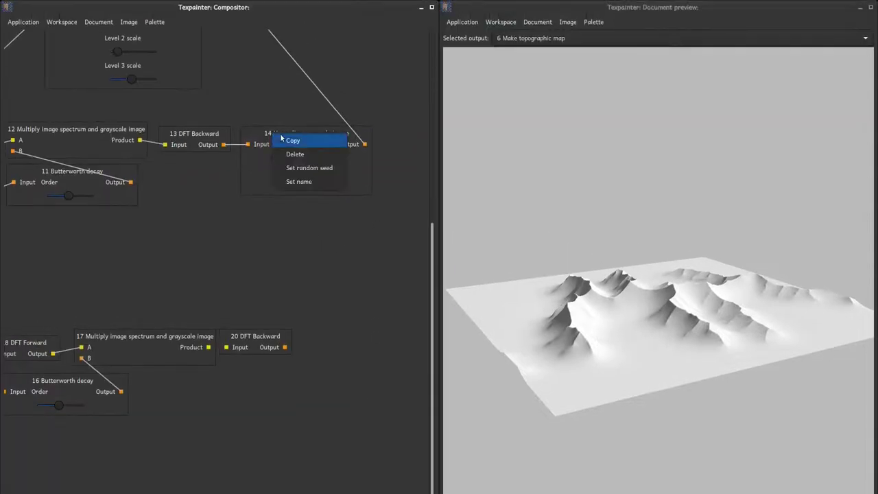
click(281, 138)
drag(308, 148, 330, 349)
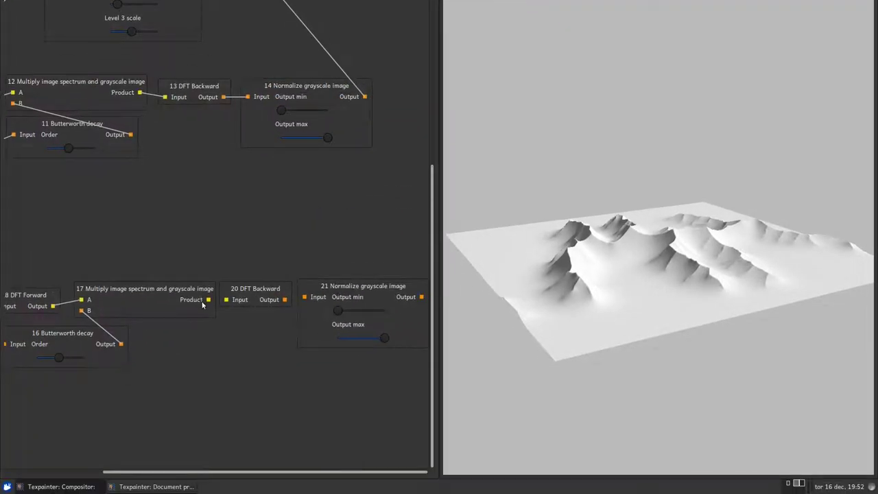
Step: Connect the second Multiply node's Product to the copied DFT Backward and its output to the copied Normalize grayscale image node
drag(207, 300, 226, 299)
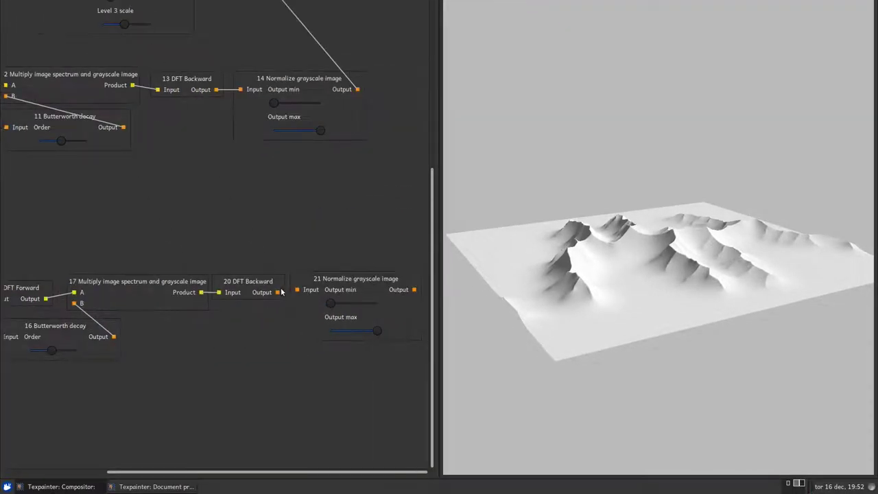
drag(323, 283, 320, 284)
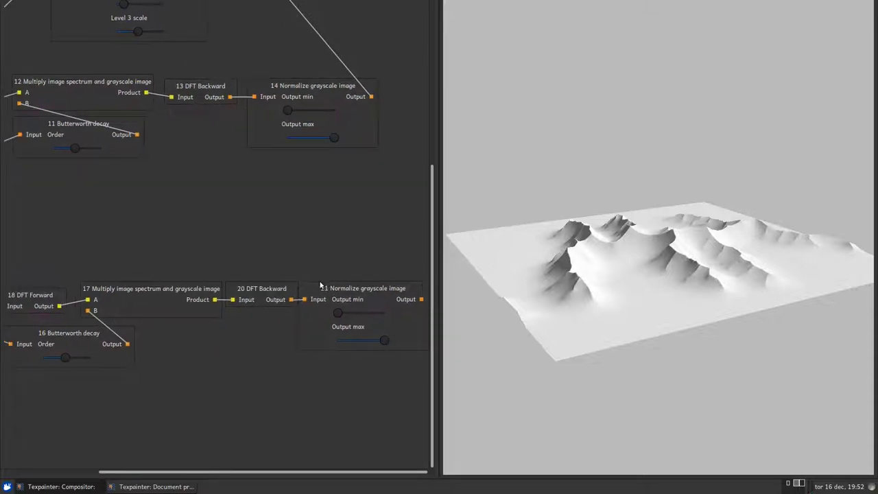
drag(261, 472, 261, 472)
Step: Add a Grayscale exp distortion node and place it above the second Normalize grayscale image node
right_click(385, 414)
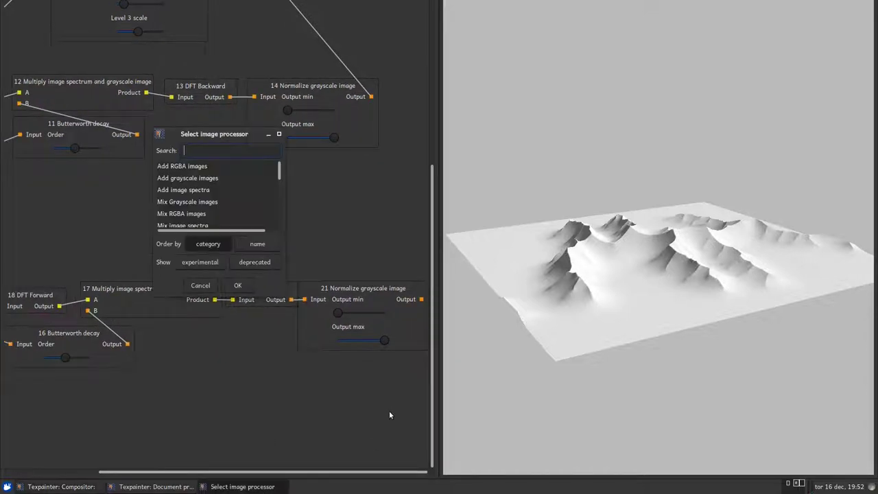
text(make)
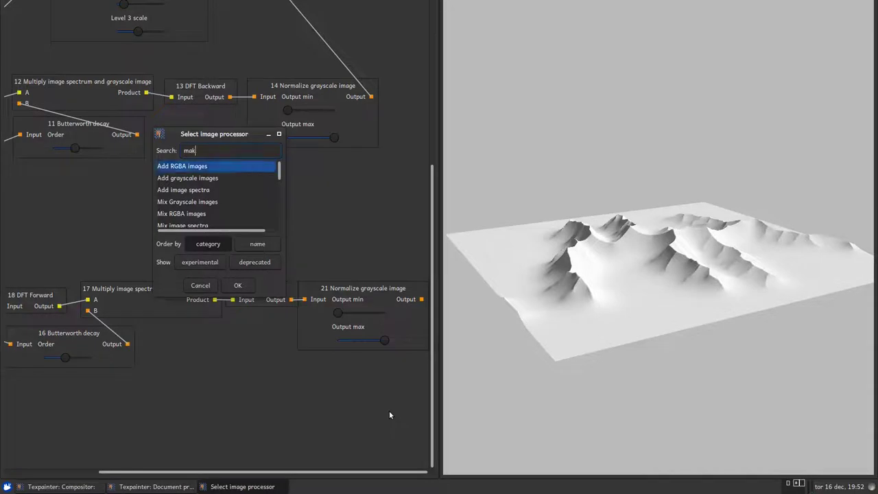
key(BackSpace)
key(BackSpace)
key(BackSpace)
key(BackSpace)
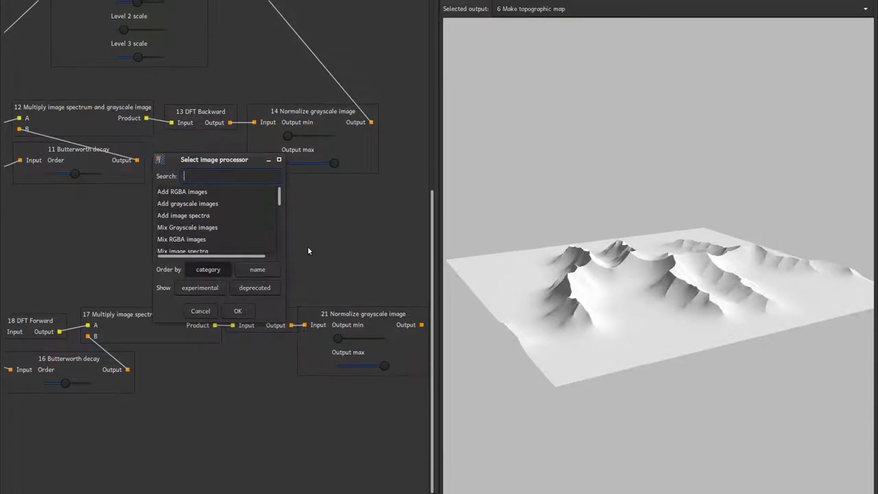
text(ex)
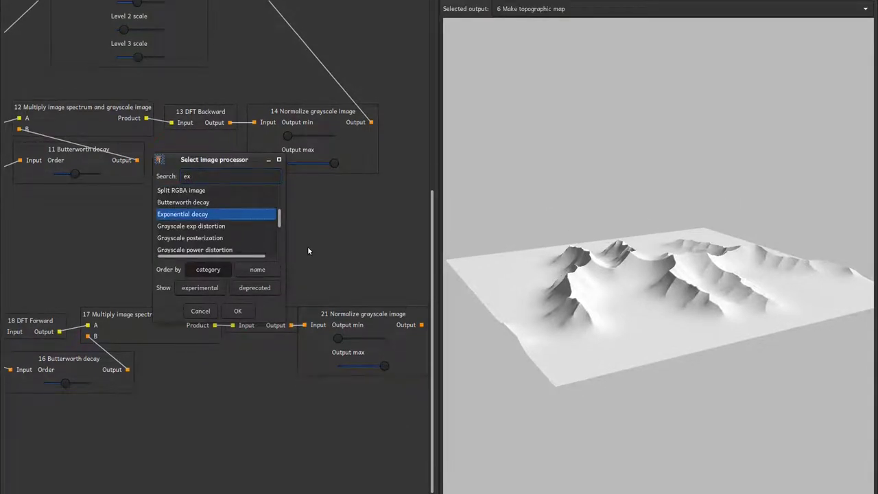
key(Down)
key(Return)
drag(375, 253, 403, 244)
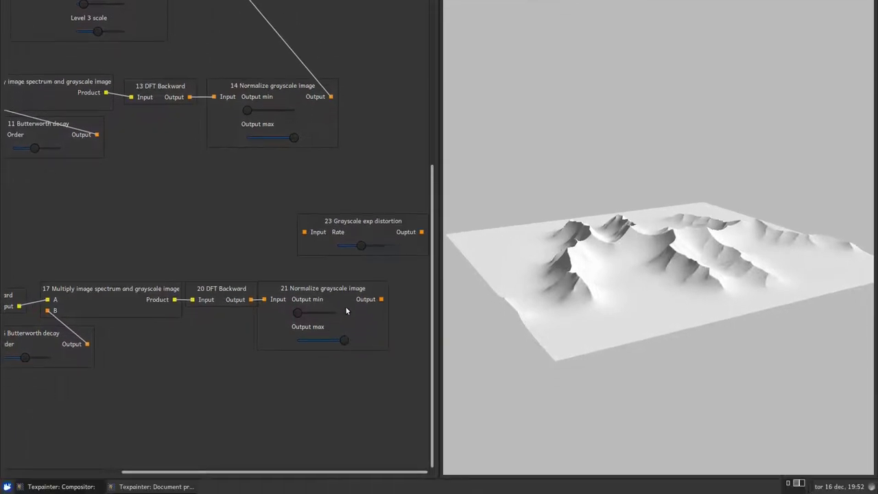
Step: Connect the second Normalize output to Grayscale exp distortion and the distortion's output to the existing Make topographic map (node 6) input
drag(381, 323, 297, 232)
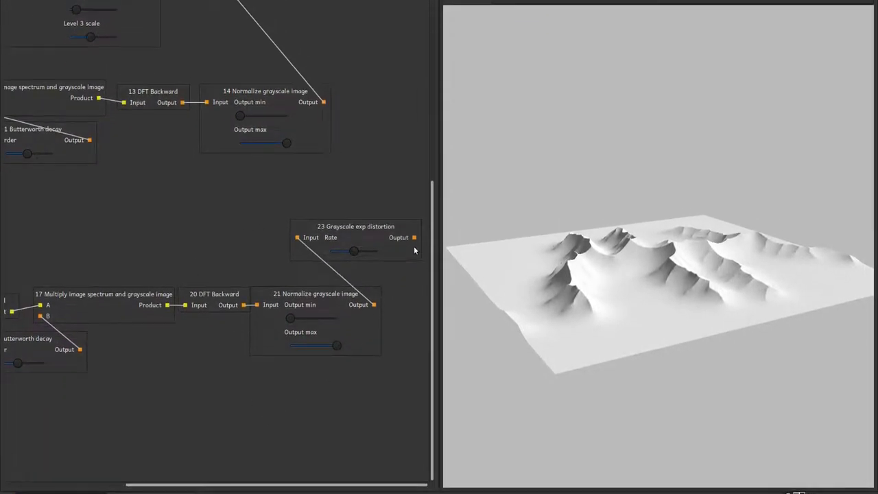
drag(415, 237, 199, 97)
scroll(353, 364, up, 3)
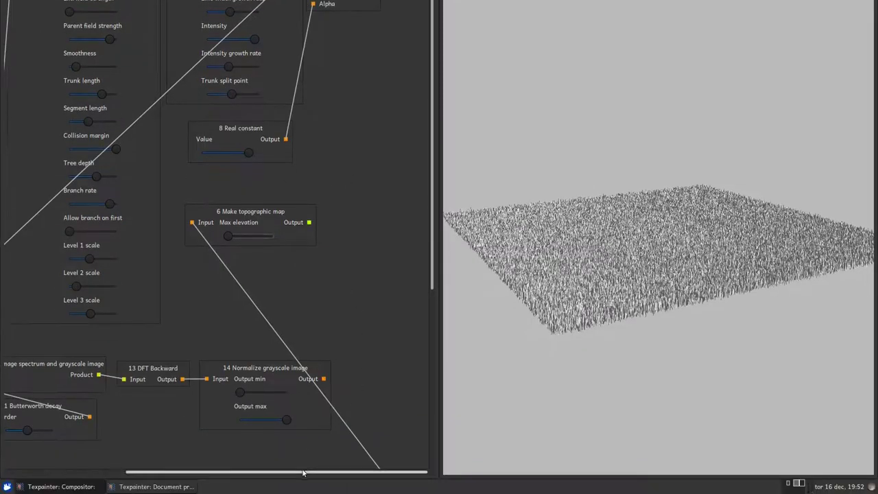
Step: Lower the Size of the second Make radial gradient node to about the middle of its range
drag(307, 493, 166, 474)
scroll(313, 444, down, 7)
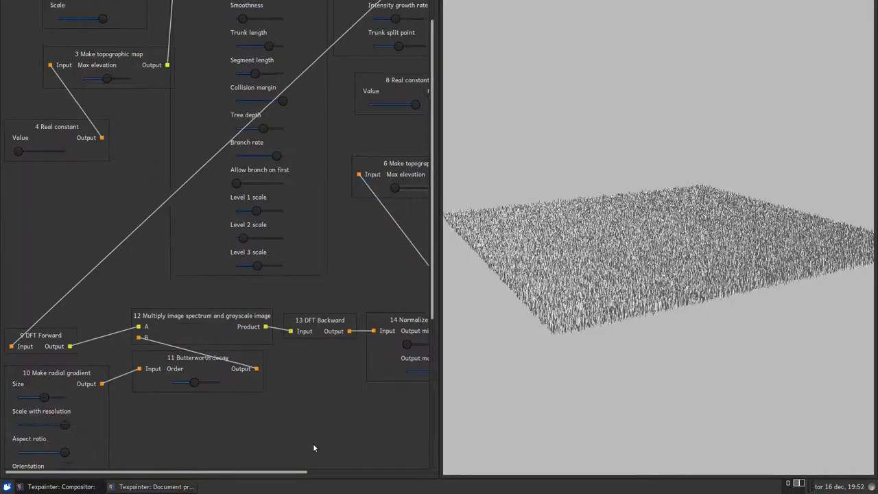
scroll(311, 427, down, 1)
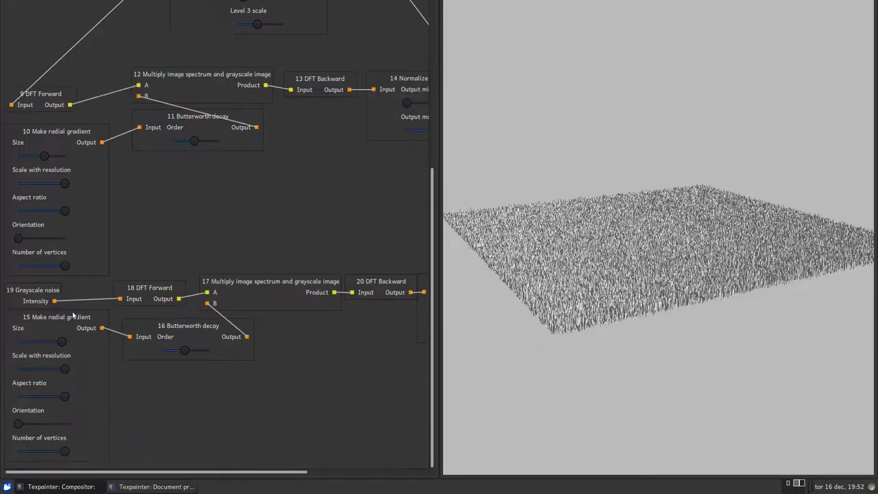
drag(63, 347, 39, 348)
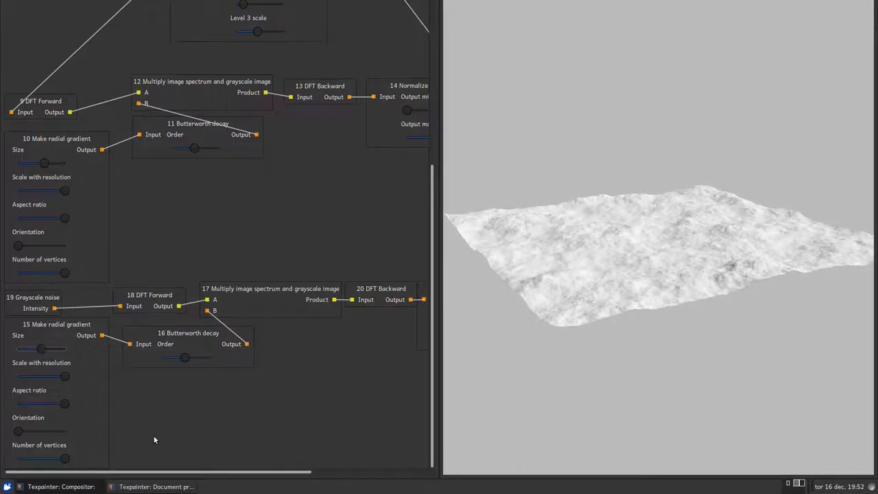
Step: Copy the Make topographic map node, place it above Grayscale exp distortion, and connect the distortion's output to its input
drag(204, 472, 321, 472)
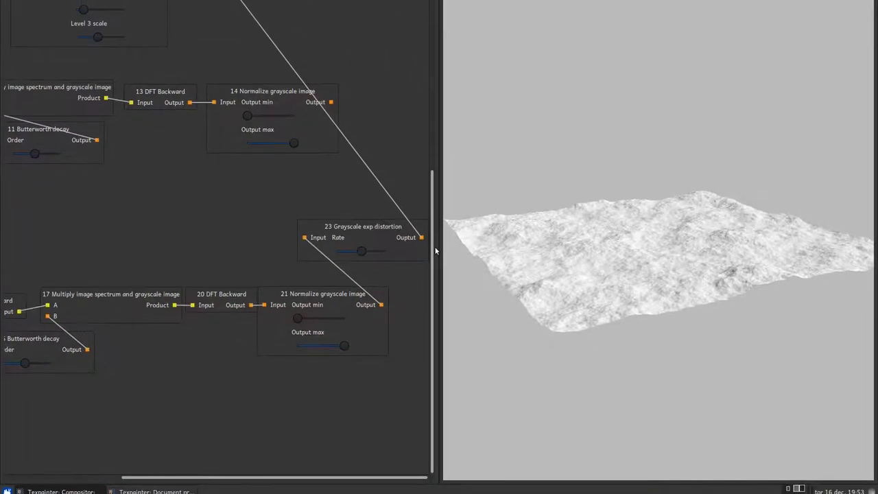
scroll(374, 220, up, 3)
right_click(247, 129)
click(262, 140)
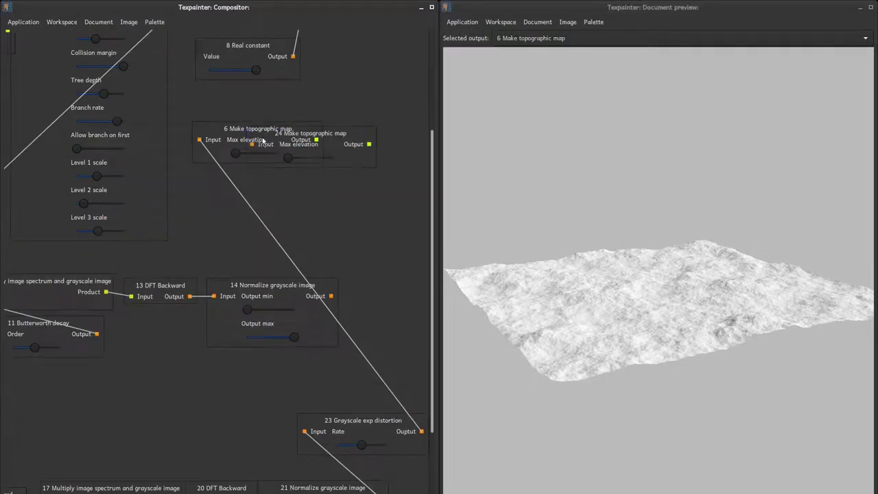
drag(273, 139, 371, 247)
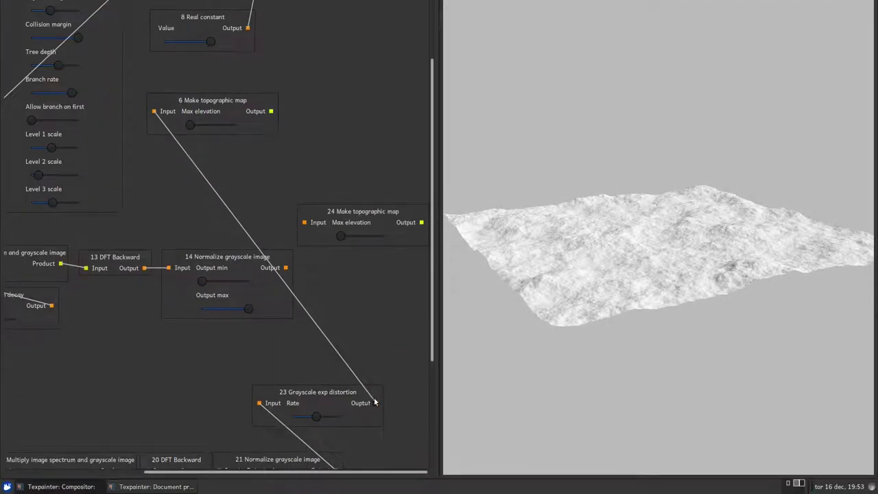
drag(375, 403, 304, 223)
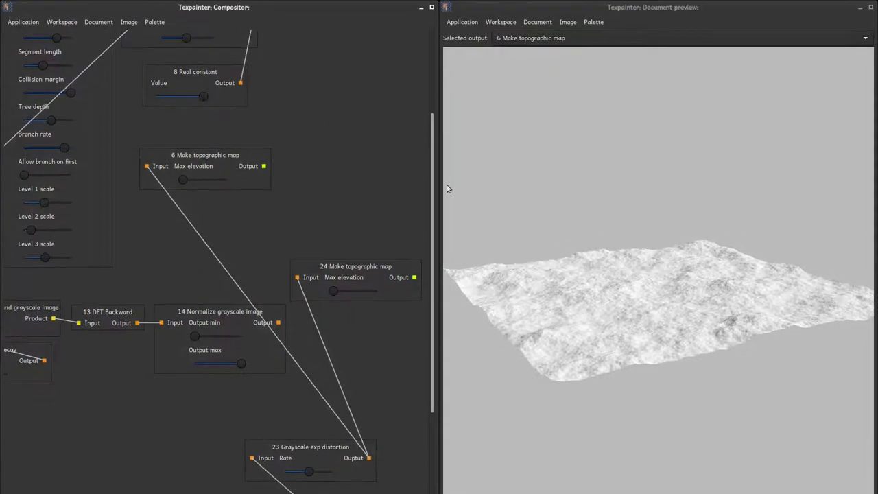
Step: Preview the new Make topographic map node (24) and raise its Max elevation to about a quarter of its range
click(512, 41)
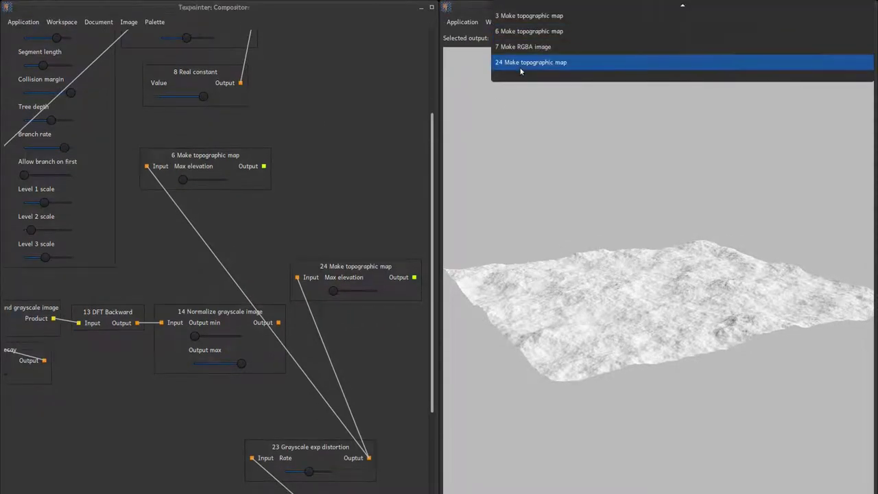
click(521, 66)
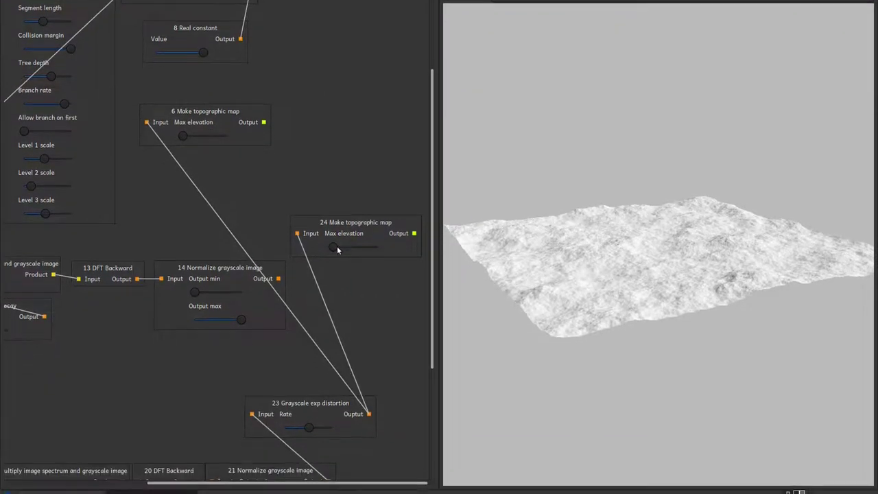
drag(336, 292, 351, 292)
drag(350, 250, 355, 250)
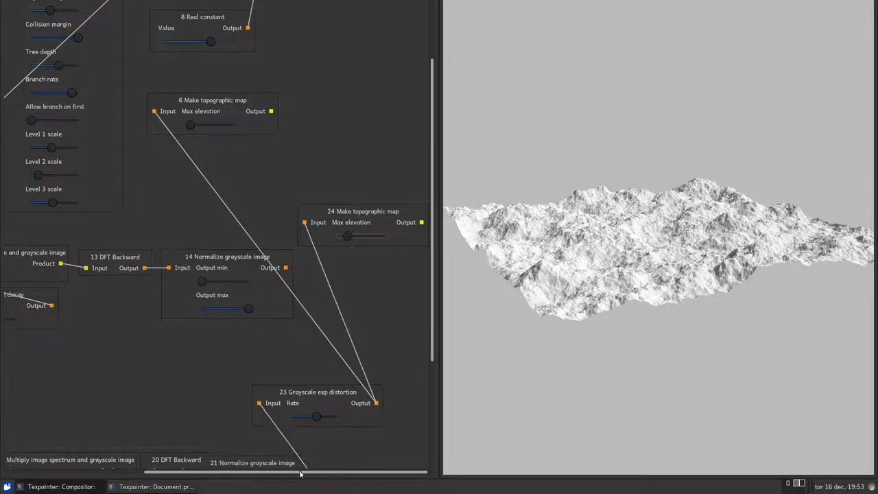
Step: Reduce the second Make radial gradient's Size slightly, to just below the middle of its range
scroll(304, 473, down, 3)
drag(300, 475, 95, 458)
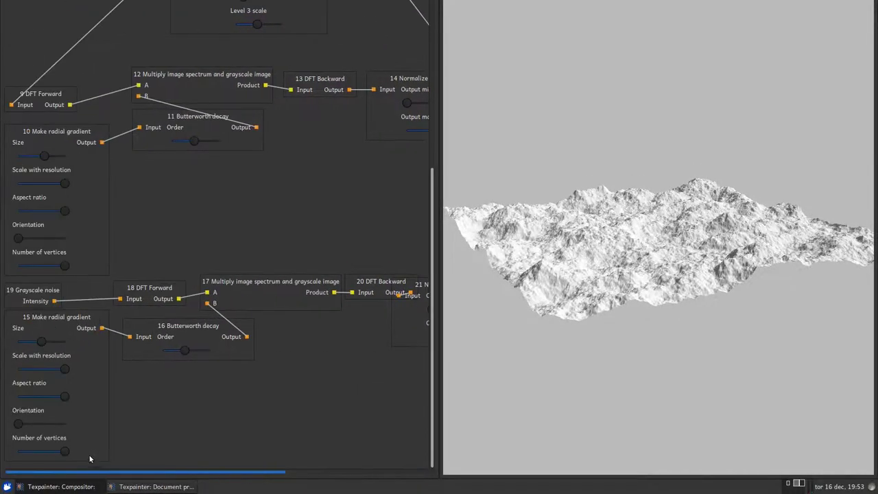
drag(42, 340, 41, 343)
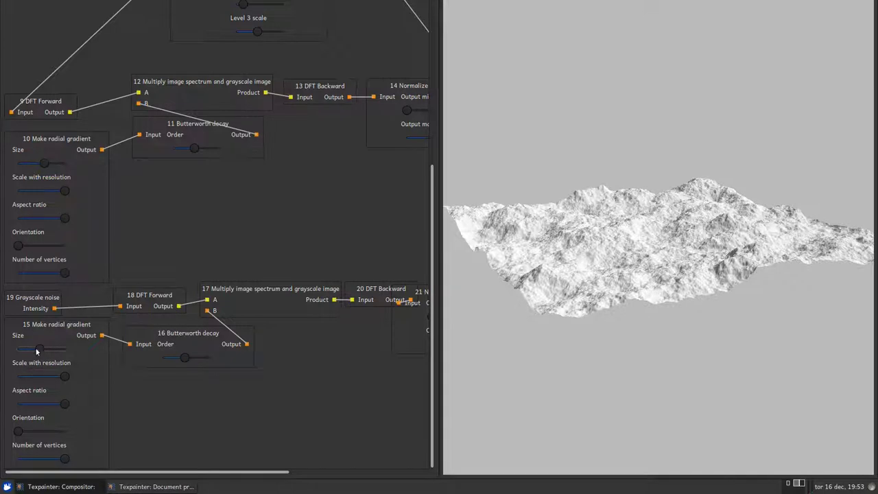
Step: Add a Multiply grayscale images node and place it between Make topographic map (24) and Grayscale exp distortion
drag(166, 472, 364, 466)
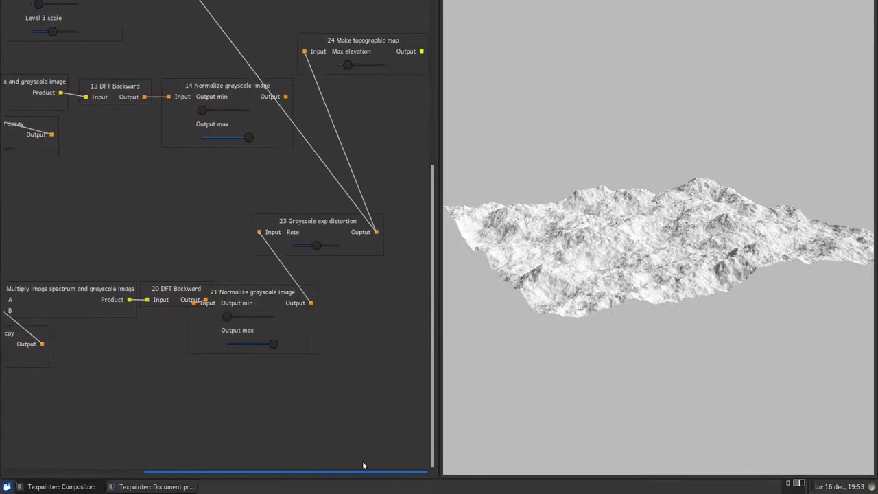
right_click(197, 245)
text(m.)
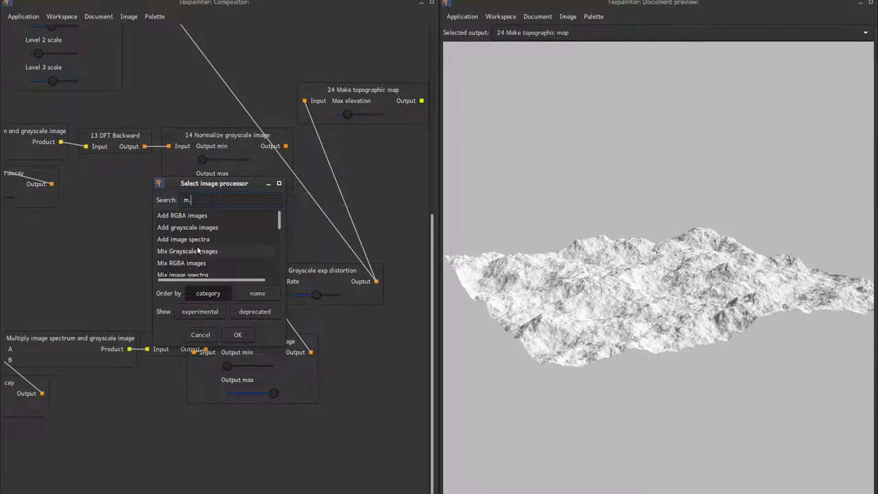
key(BackSpace)
key(BackSpace)
text(n)
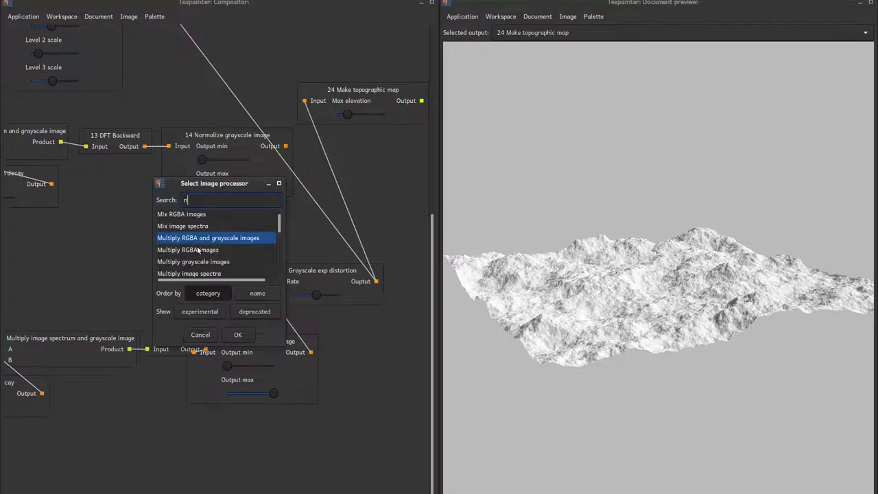
key(BackSpace)
text(ul)
key(Down)
key(Down)
key(Down)
key(Down)
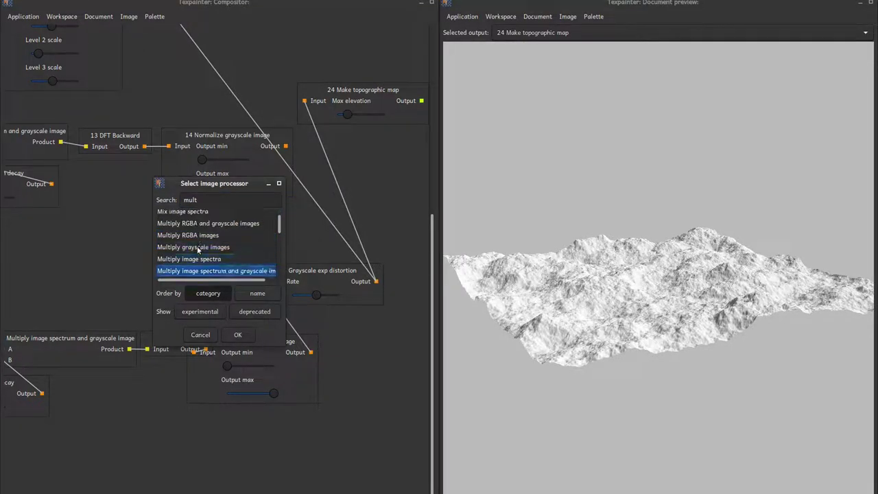
key(Down)
key(Up)
key(Up)
key(Up)
key(Return)
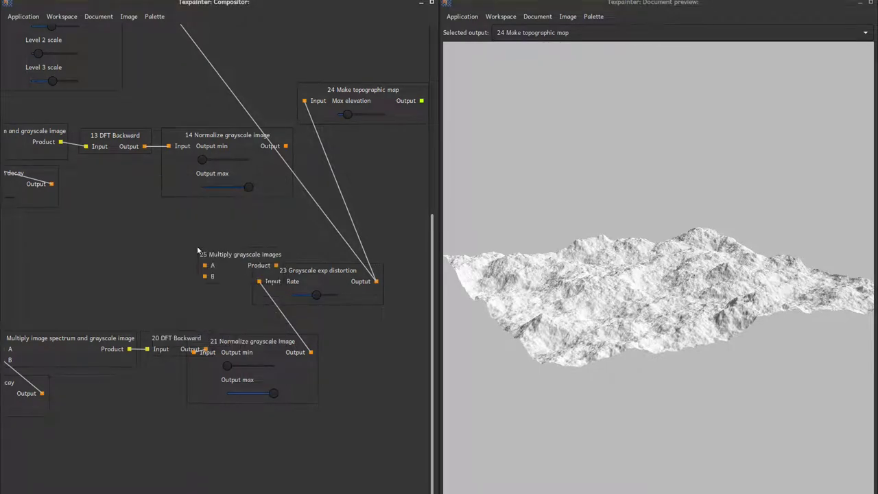
drag(235, 253, 398, 200)
Step: Connect Grayscale exp distortion's output to input B and Normalize grayscale image (14)'s output to input A of the Multiply grayscale images node
scroll(398, 200, up, 1)
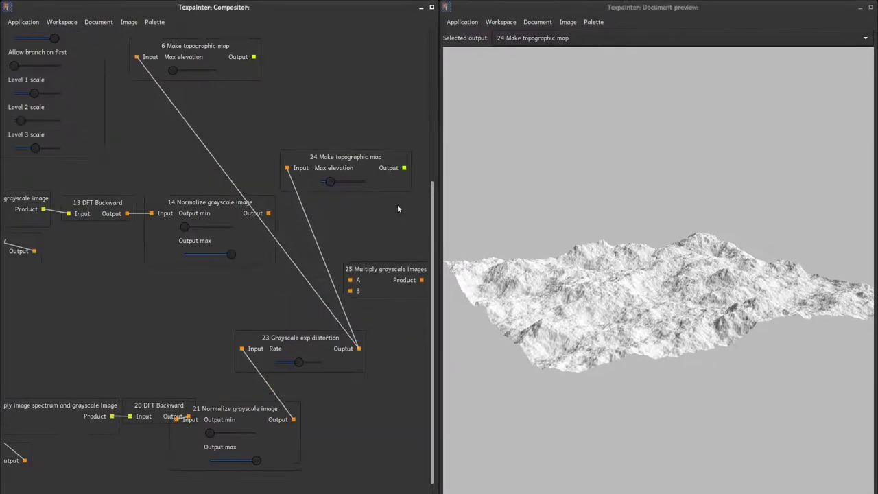
drag(359, 348, 358, 275)
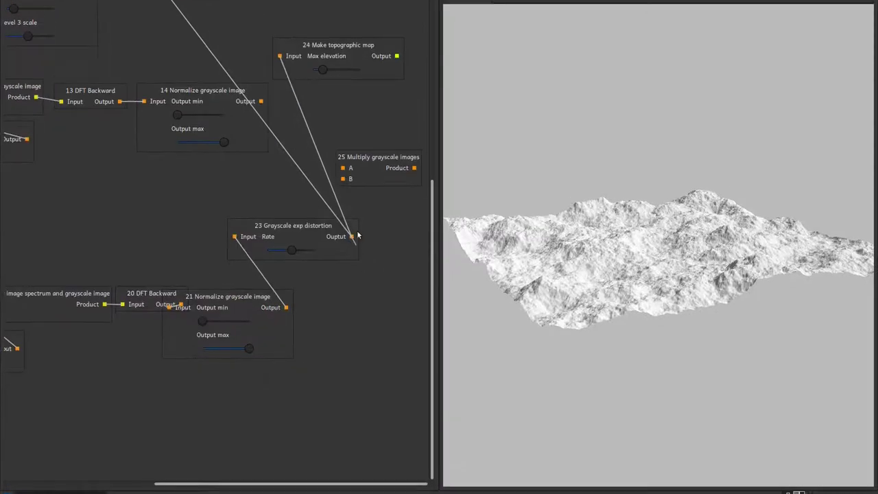
scroll(358, 236, up, 2)
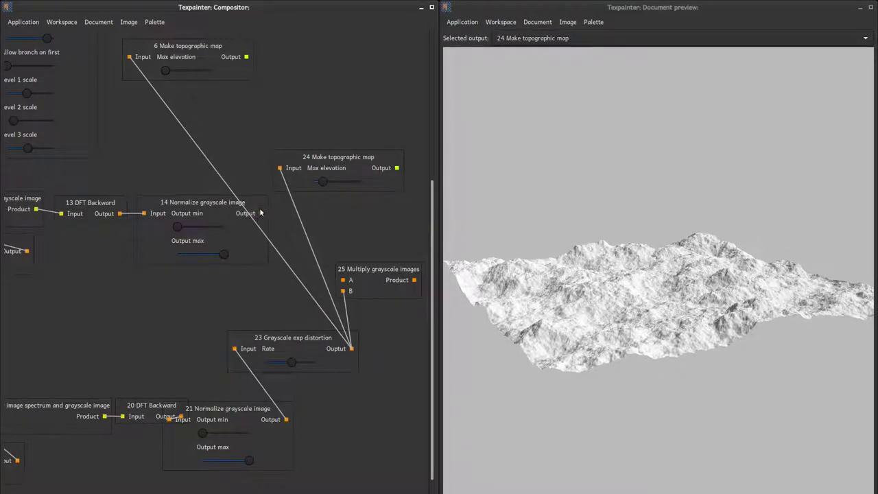
drag(261, 213, 343, 280)
drag(381, 246, 358, 232)
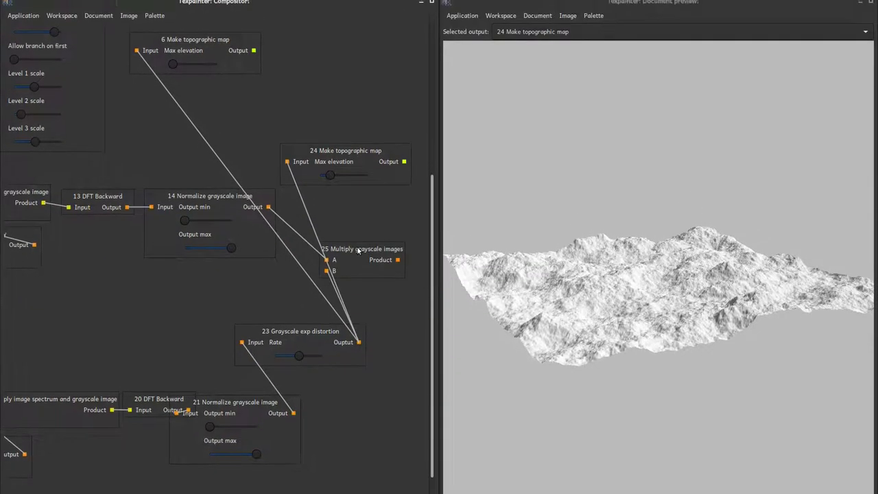
Step: Connect the multiply node's Product to the Input of Make topographic map (6) and move that map above Make topographic map (24)
drag(412, 255, 159, 47)
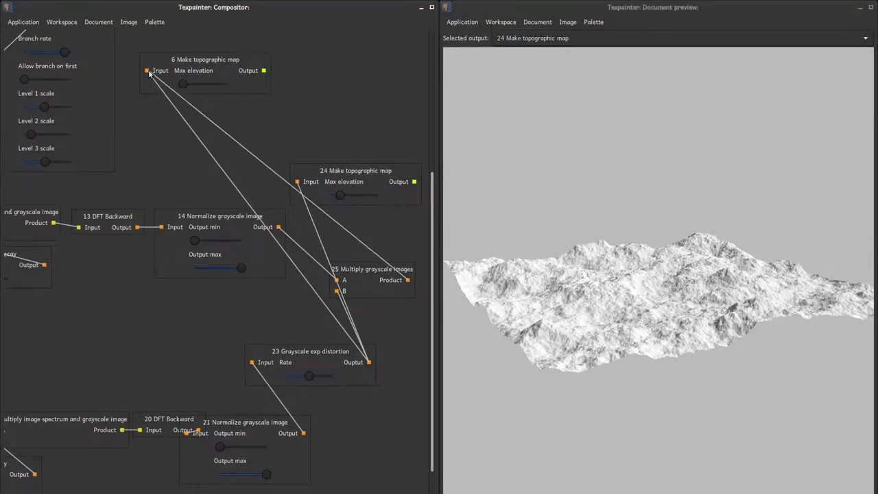
scroll(157, 71, up, 6)
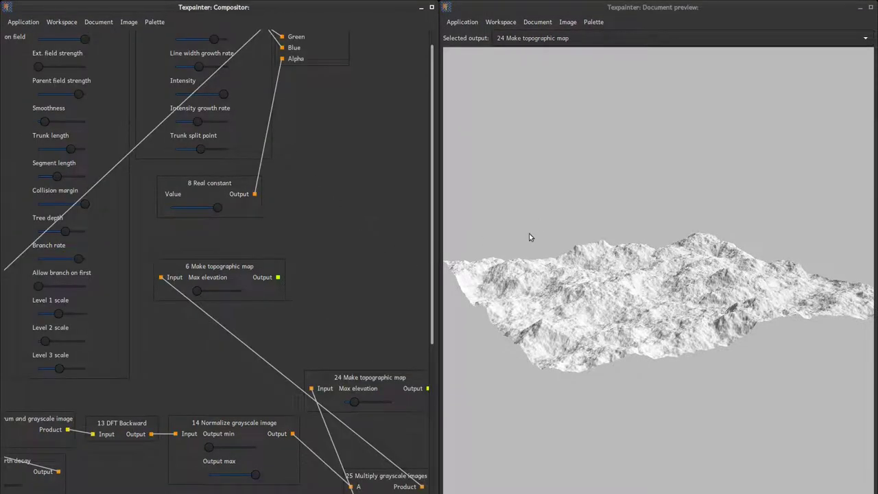
drag(261, 267, 501, 281)
scroll(341, 337, right, 3)
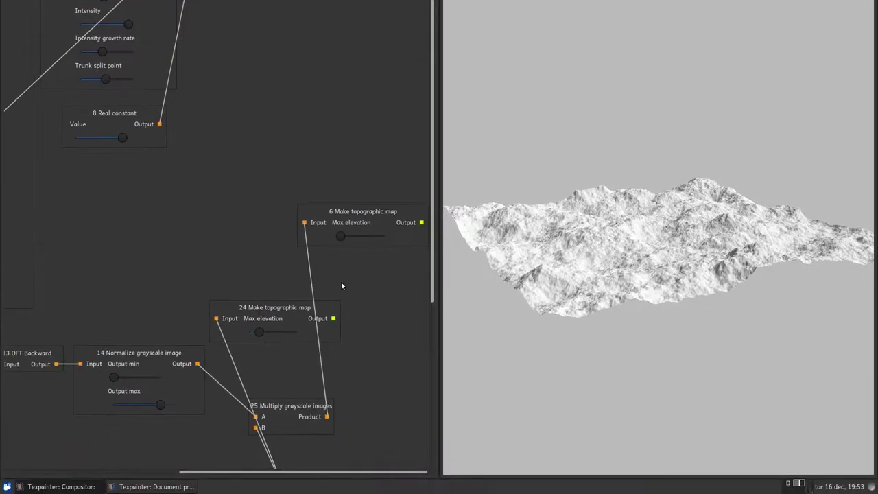
Step: Delete Make topographic map (24) and select Make topographic map (6) as the previewed output
right_click(270, 307)
click(290, 325)
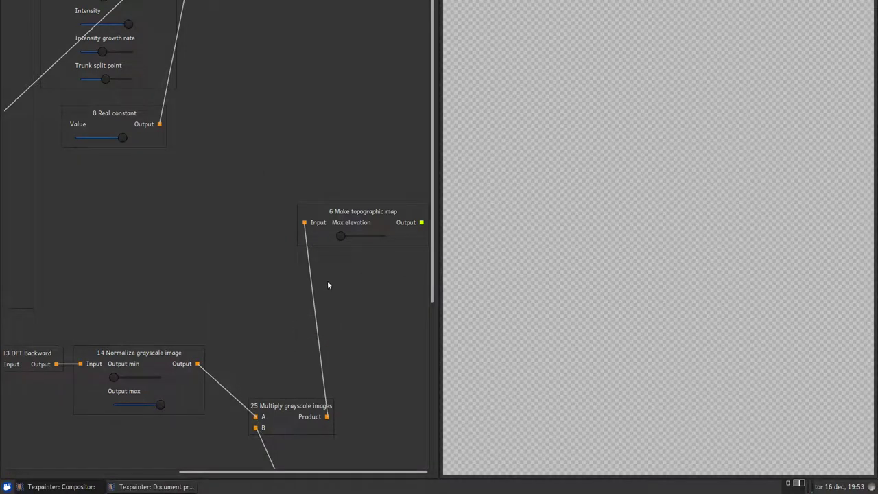
click(543, 37)
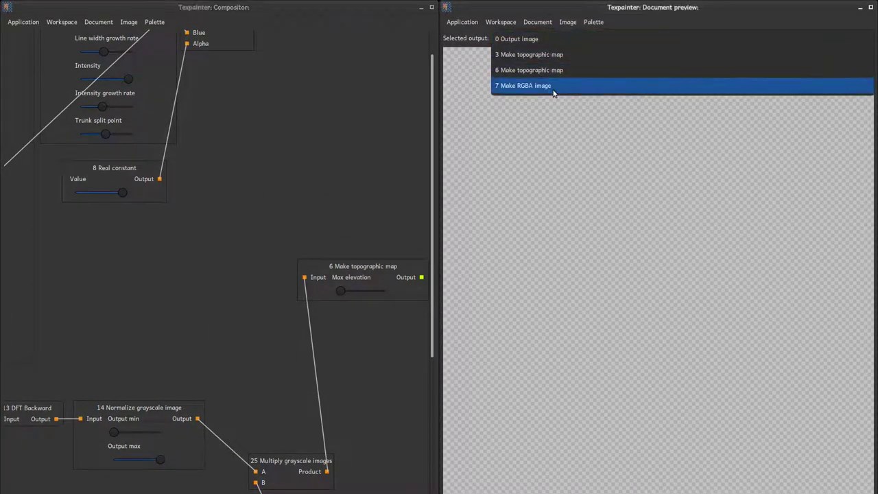
click(566, 71)
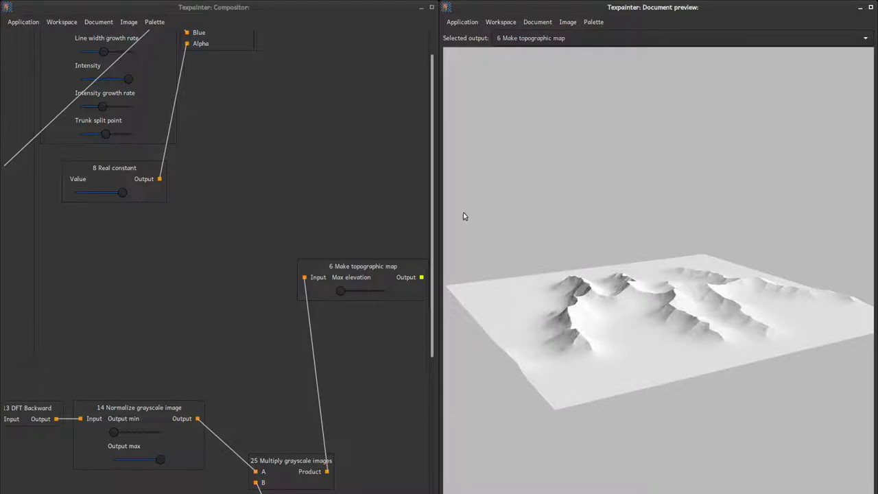
Step: Move Make topographic map (6), Multiply grayscale images and Grayscale exp distortion closer together to tidy the end of the graph
drag(385, 274, 443, 385)
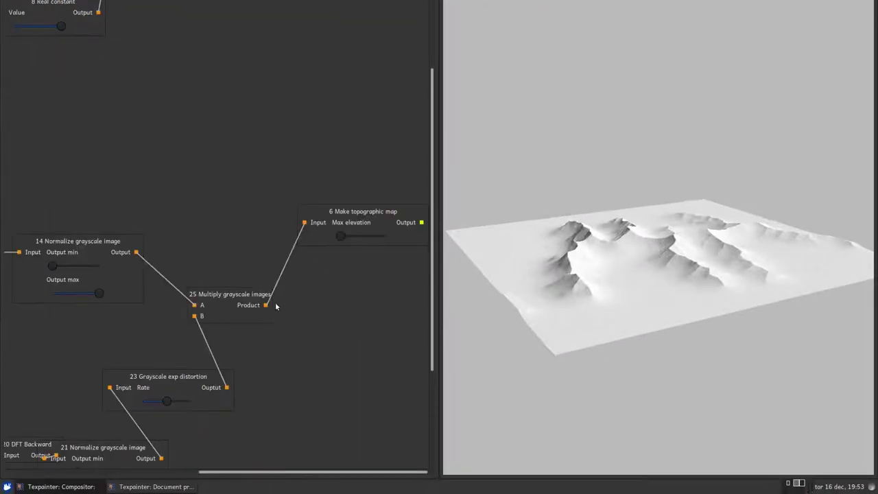
drag(222, 297, 227, 279)
scroll(192, 340, down, 1)
drag(185, 318, 167, 308)
scroll(172, 307, down, 2)
scroll(171, 307, left, 1)
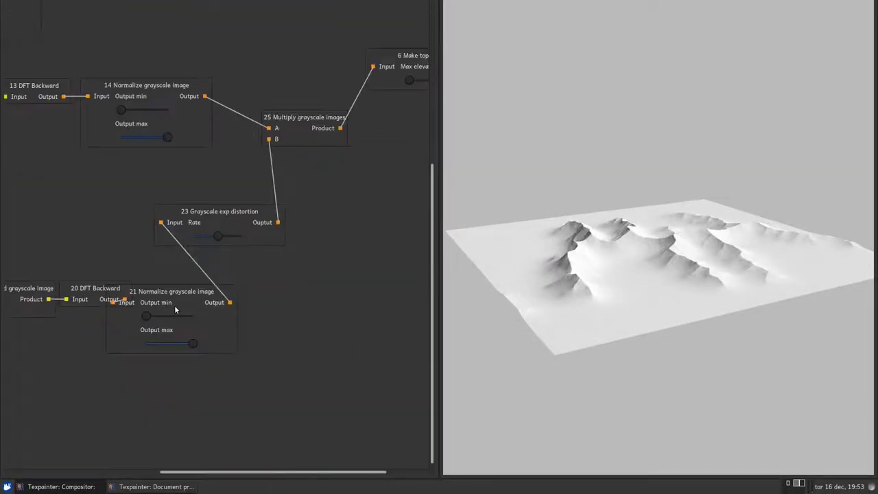
Step: Raise the second Make radial gradient's Size and Grayscale exp distortion's Rate to about 60% of their ranges
drag(220, 237, 217, 248)
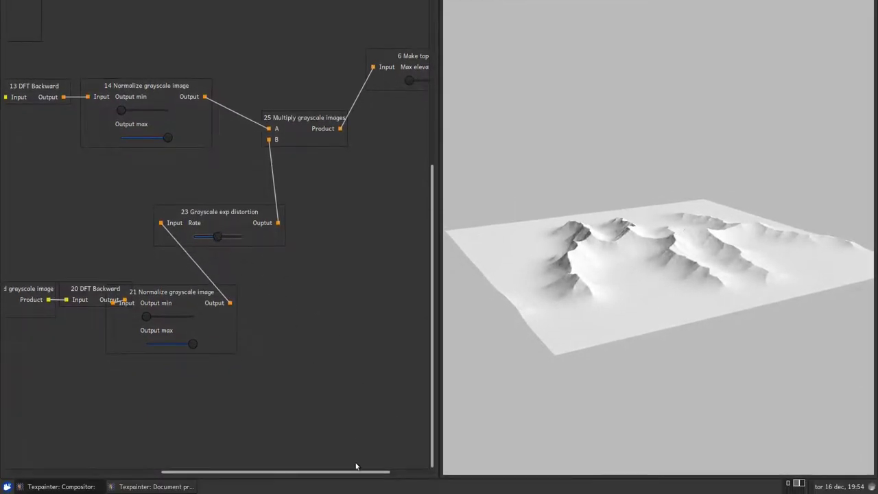
drag(334, 474, 154, 471)
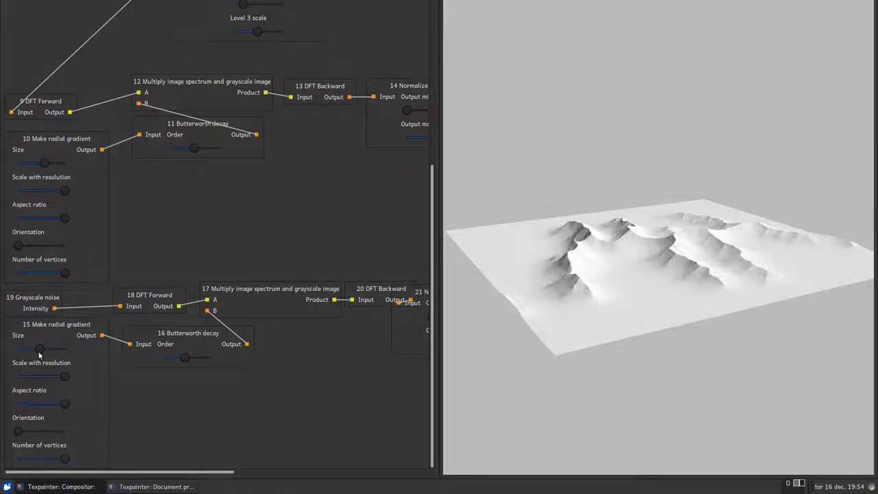
mouse_move(42, 350)
mouse_down()
mouse_move(65, 346)
mouse_move(56, 348)
mouse_up()
drag(157, 472, 256, 470)
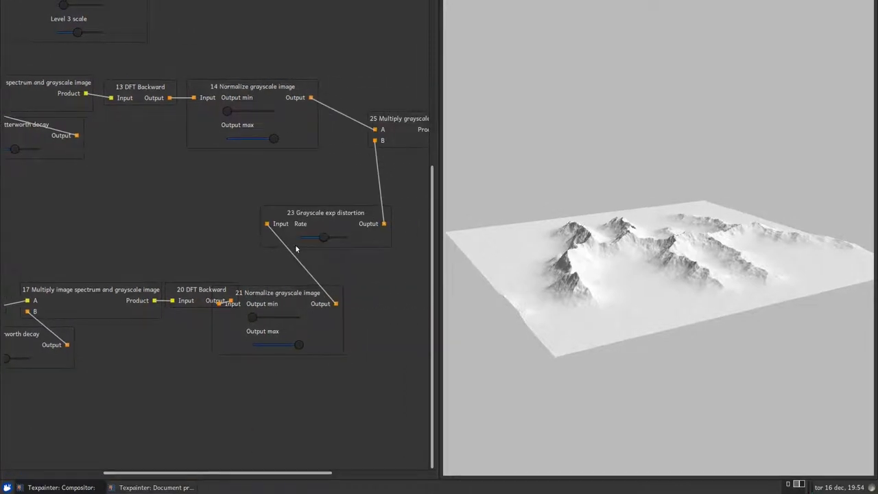
mouse_move(327, 241)
mouse_down()
mouse_move(315, 242)
mouse_move(330, 249)
mouse_up()
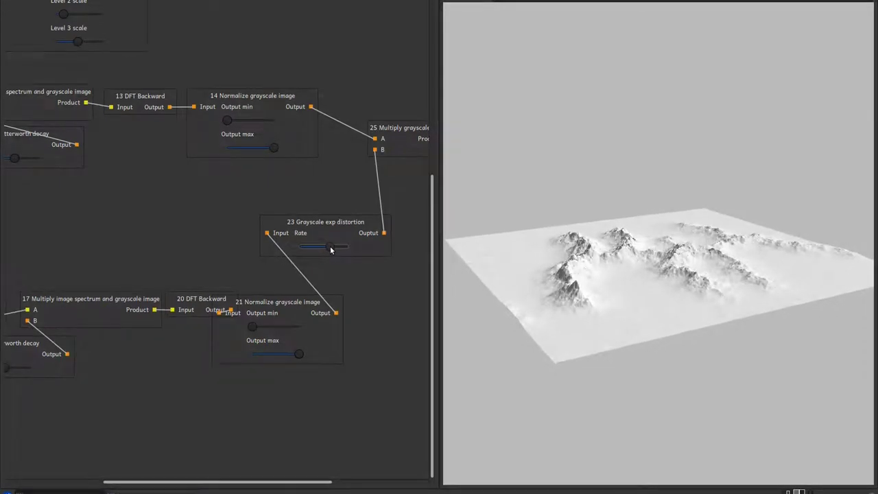
Step: Lower the second Make radial gradient's Size to just above the middle and raise Make topographic map (6)'s Max elevation slightly
drag(286, 471, 157, 472)
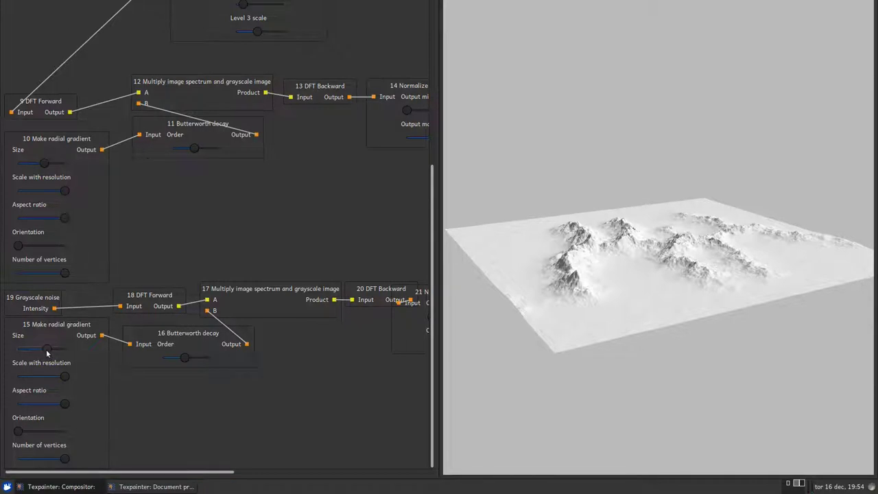
drag(47, 353, 45, 350)
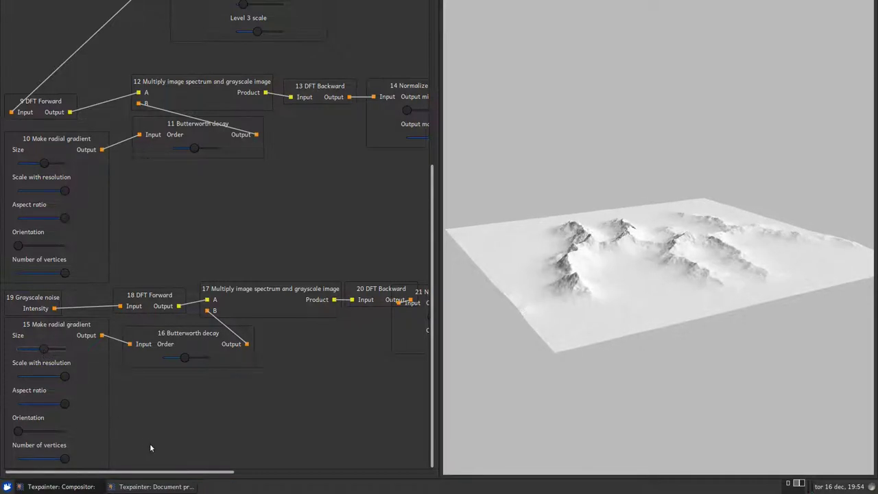
drag(162, 474, 336, 443)
click(175, 250)
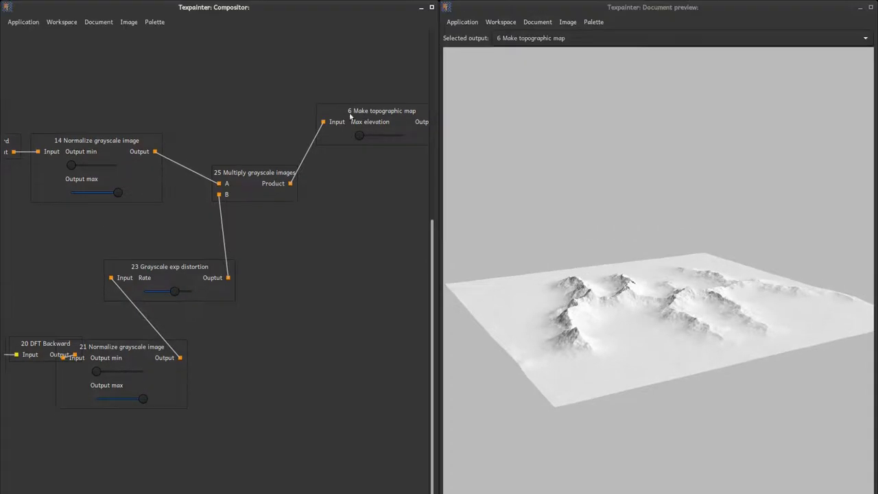
drag(362, 135, 370, 135)
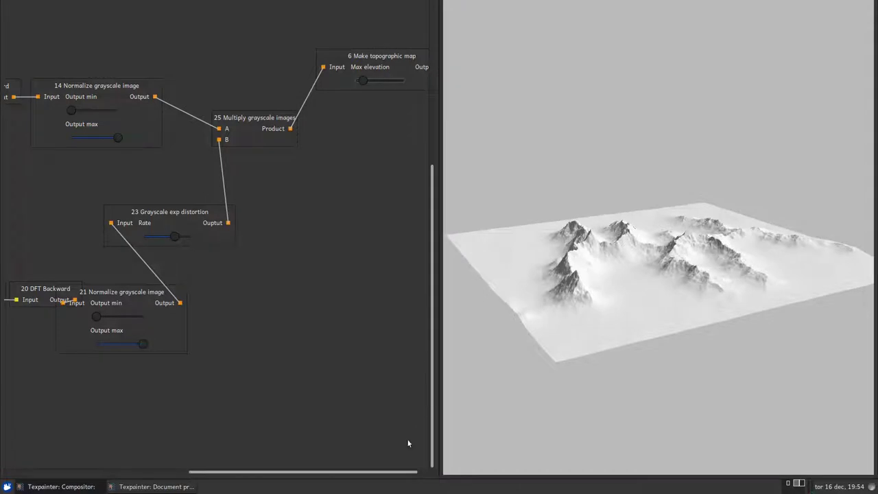
Step: Lower the second Make radial gradient's Size to just below the middle and raise Grayscale exp distortion's Rate to about 70%
drag(404, 474, 167, 458)
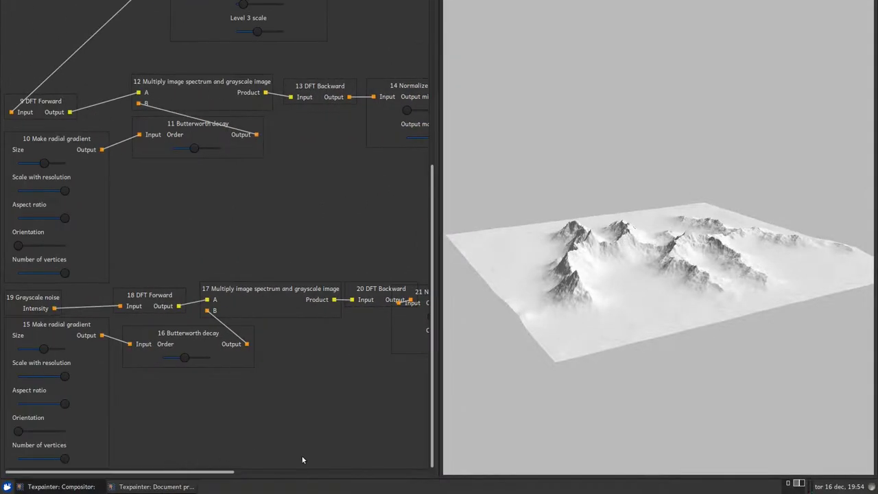
click(42, 349)
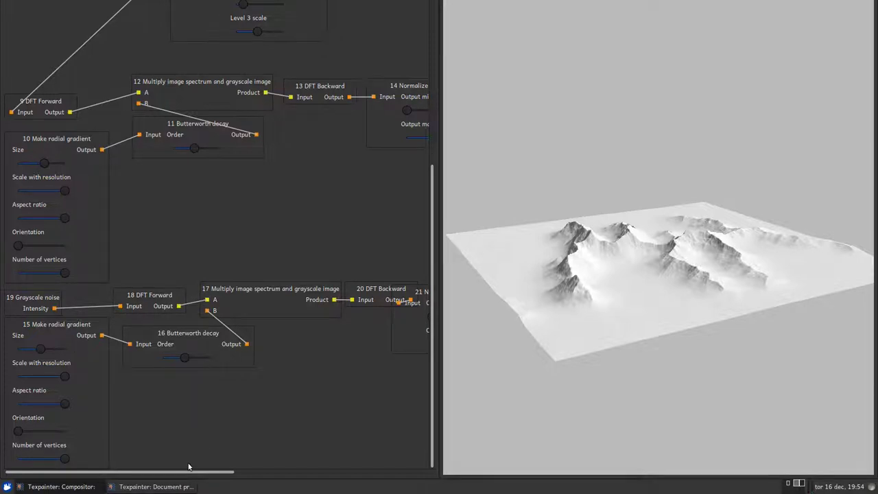
drag(188, 471, 388, 467)
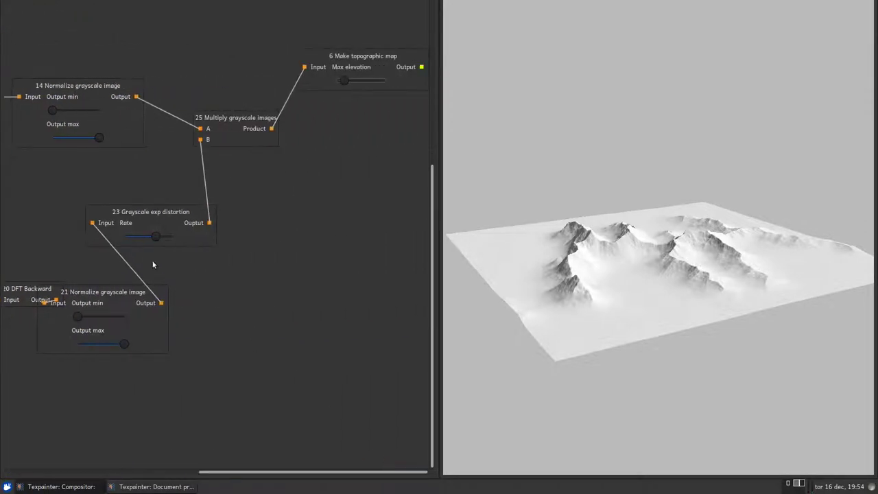
drag(156, 249, 155, 250)
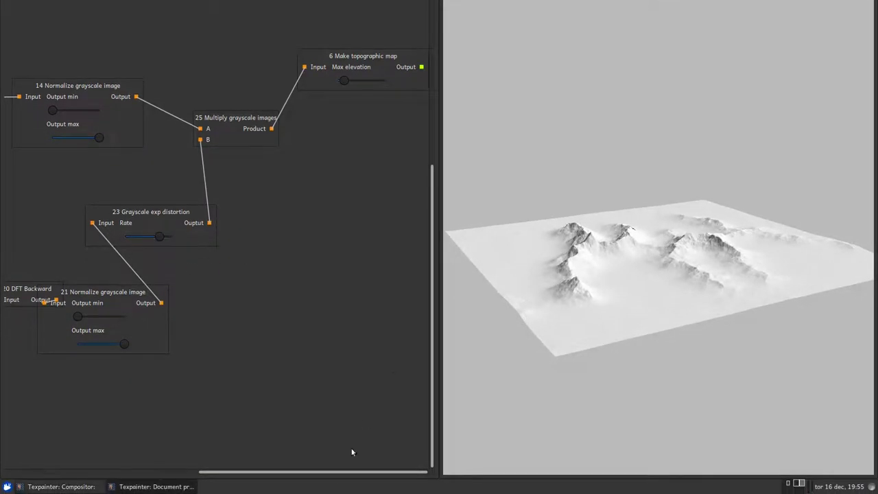
Step: Set the line segment tree's Branch rate to its maximum
drag(338, 472, 120, 459)
scroll(361, 234, up, 5)
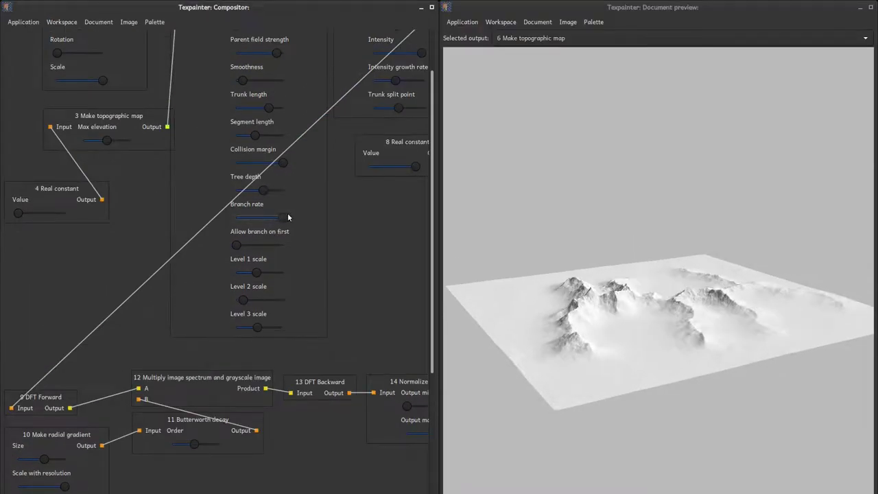
click(284, 218)
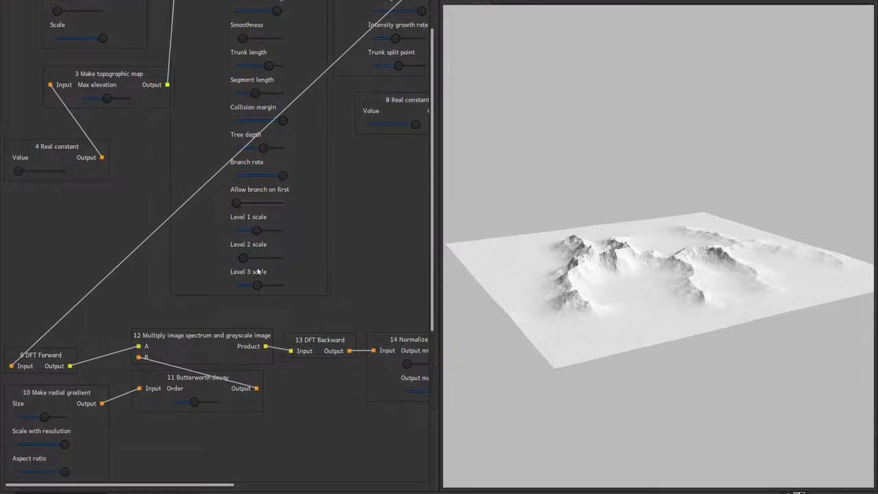
Step: Set the line segment tree's Tree depth to its maximum and its Level 3 scale to about a third of its range
drag(257, 326, 227, 320)
drag(268, 191, 279, 194)
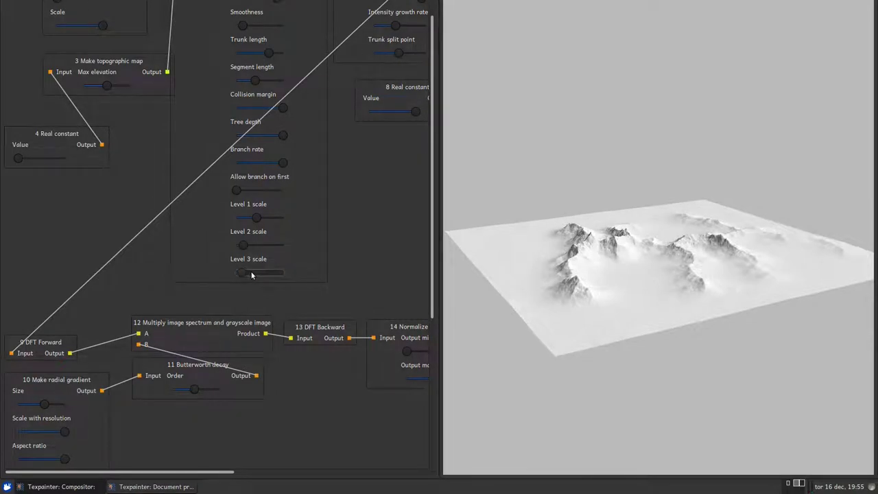
click(253, 275)
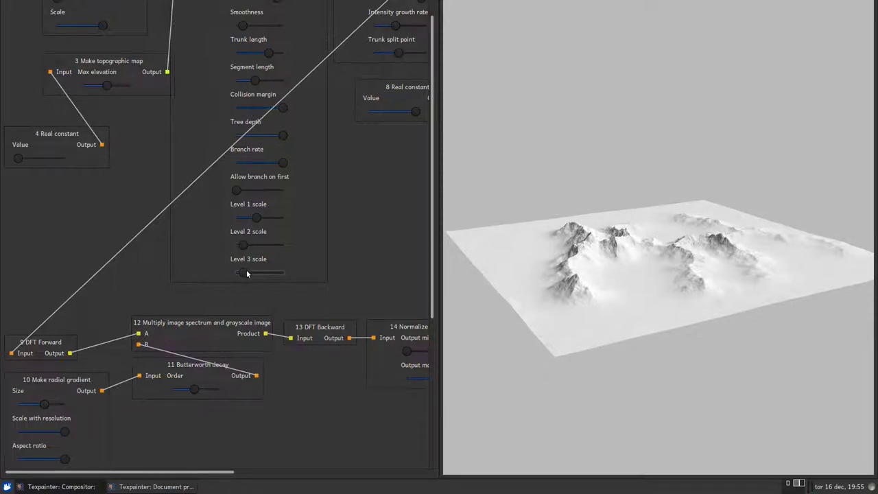
drag(251, 274, 255, 274)
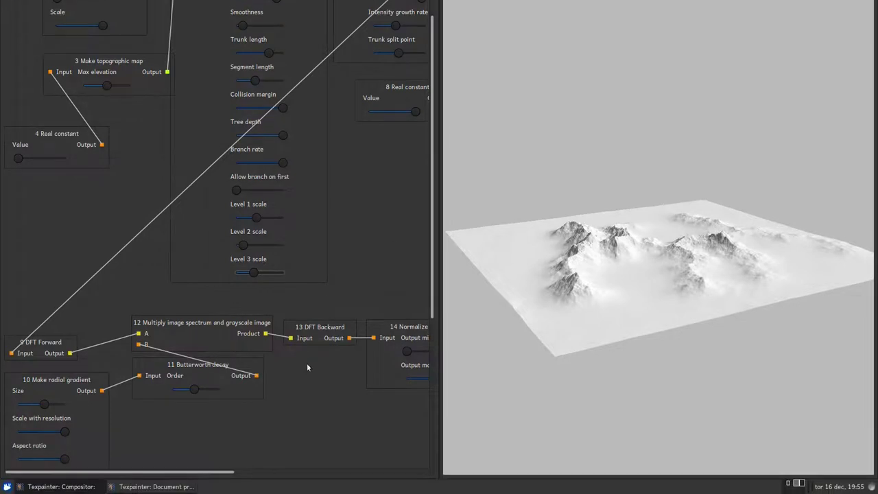
Step: Preview the Make RGBA image output and lower the line segment tree's Level 3 scale to about an eighth of its range
click(532, 0)
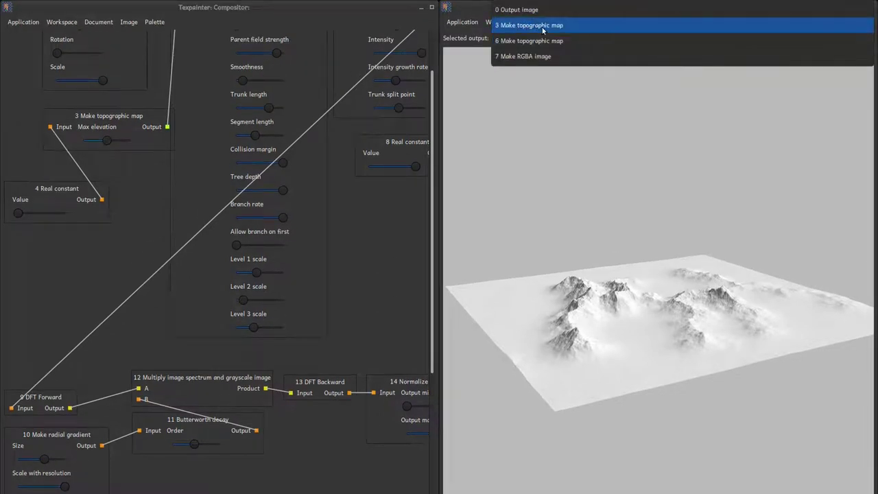
click(516, 57)
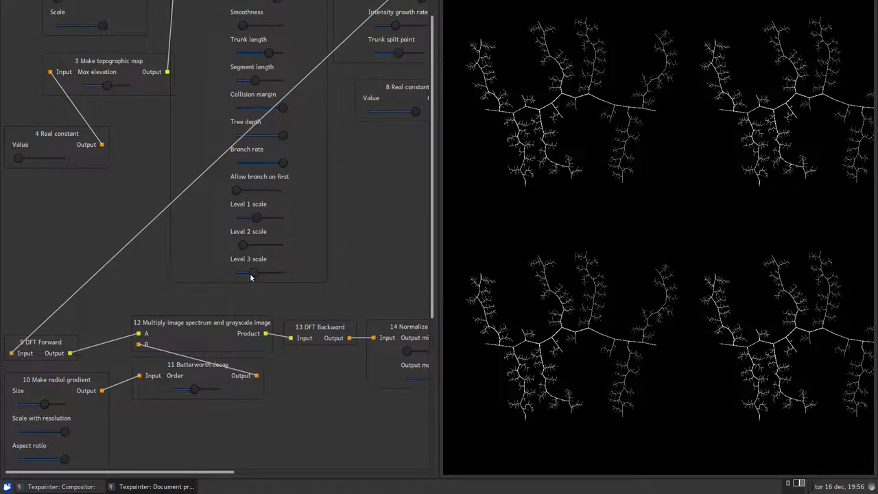
click(251, 275)
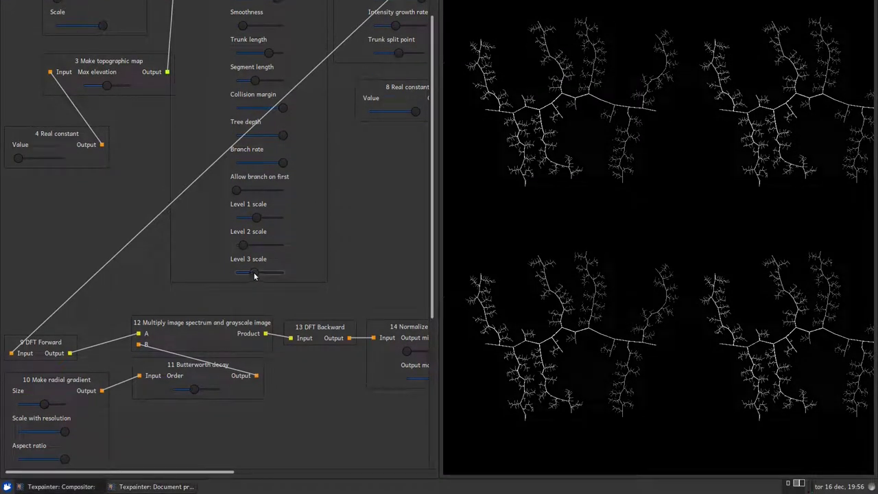
click(242, 275)
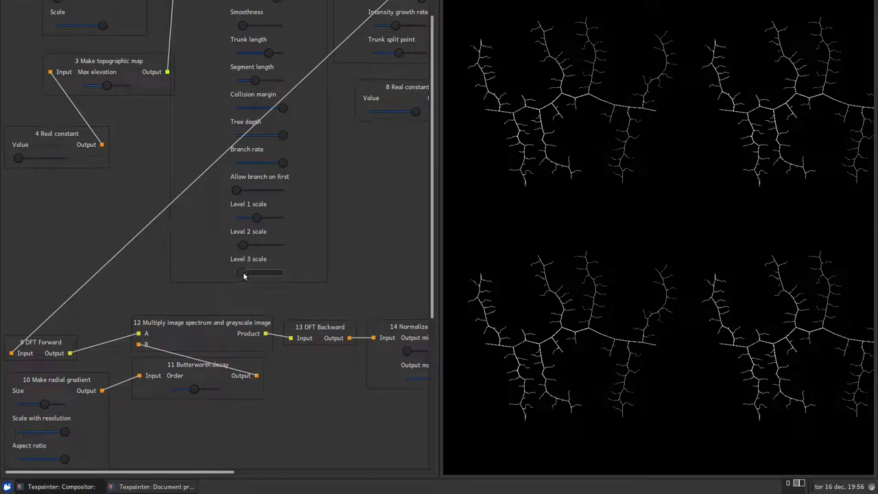
drag(246, 275, 247, 275)
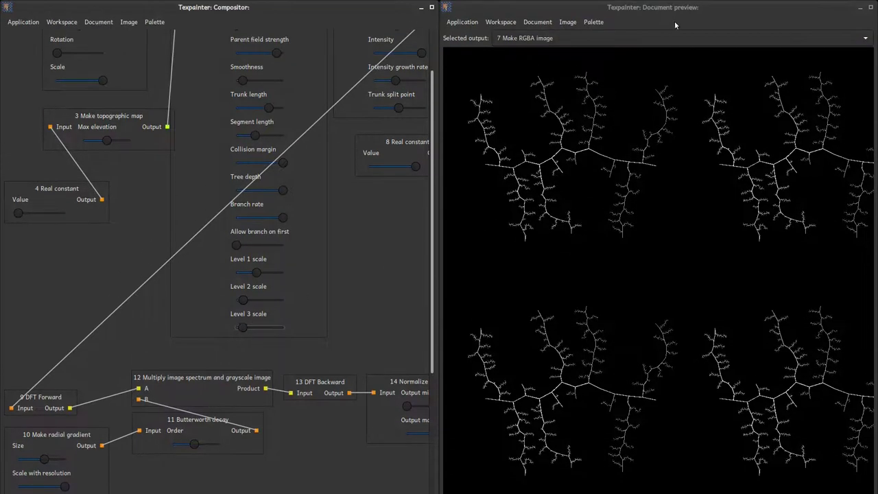
Step: Preview the Make topographic map (6) output and raise the second Make radial gradient's Size slightly to about the middle
click(640, 38)
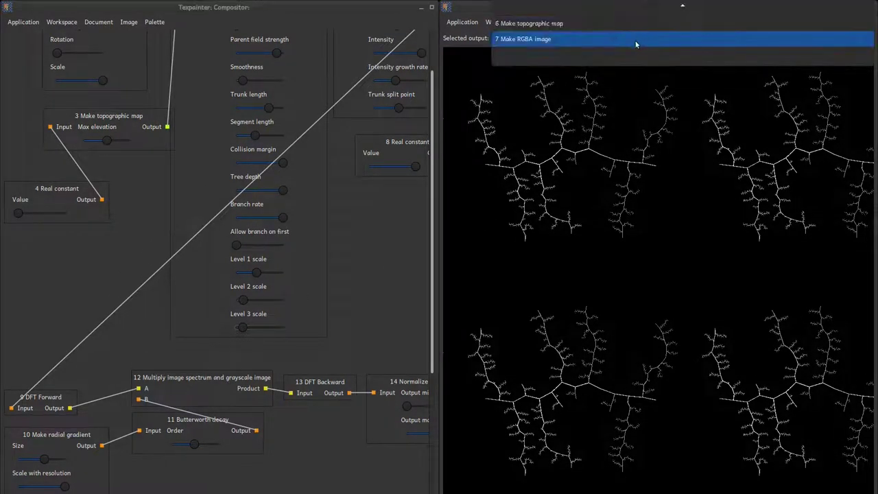
click(623, 24)
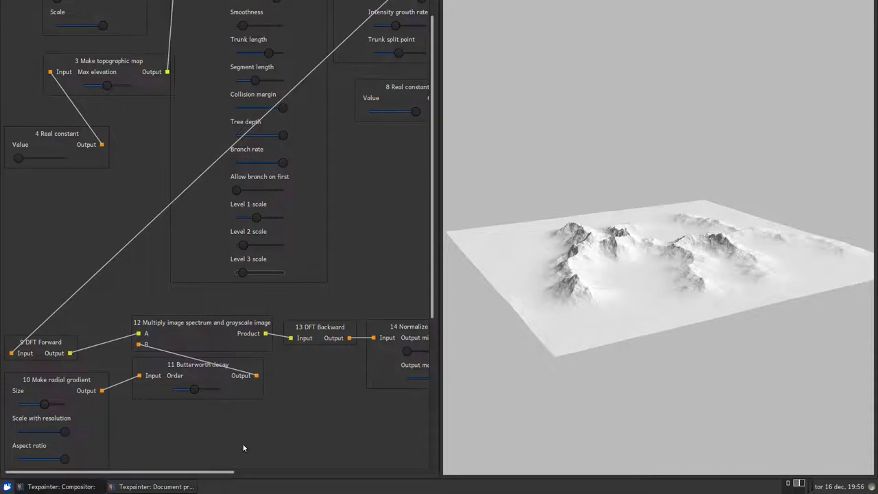
scroll(243, 447, down, 3)
scroll(281, 434, down, 3)
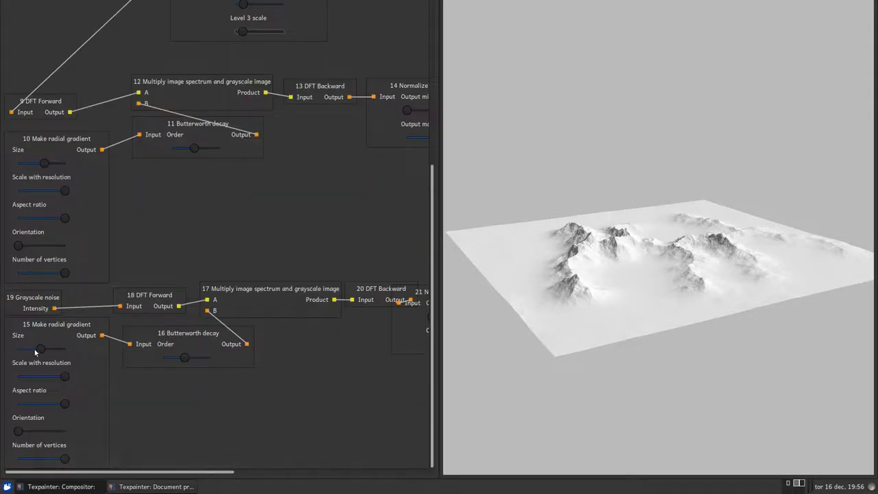
drag(40, 349, 41, 352)
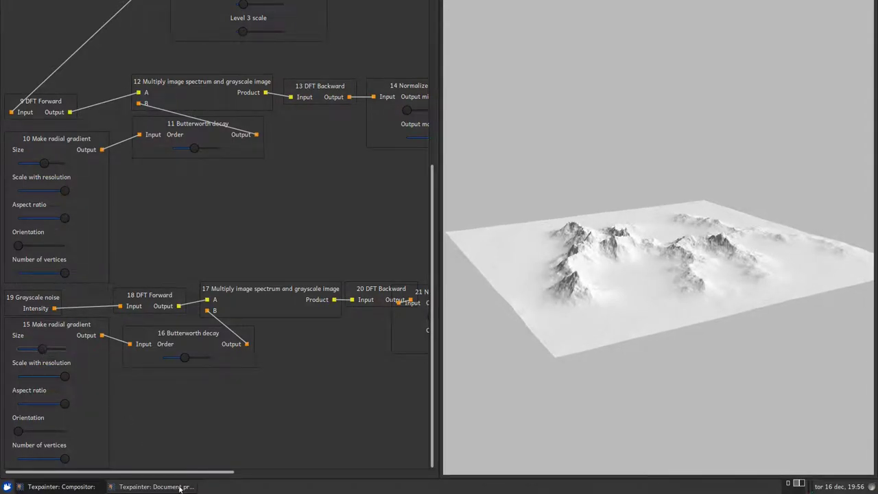
Step: Set Grayscale exp distortion's Rate to about two thirds and lower Make topographic map (6)'s Max elevation slightly
drag(194, 472, 336, 473)
drag(255, 272, 252, 247)
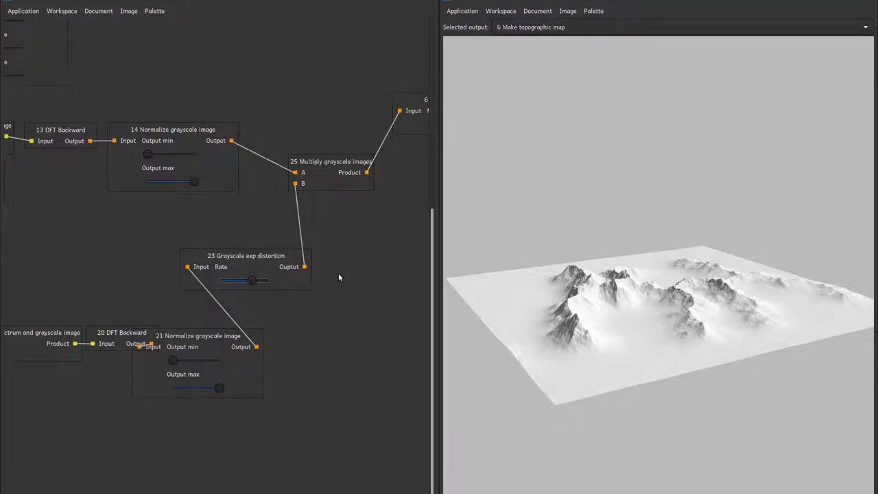
scroll(373, 426, up, 3)
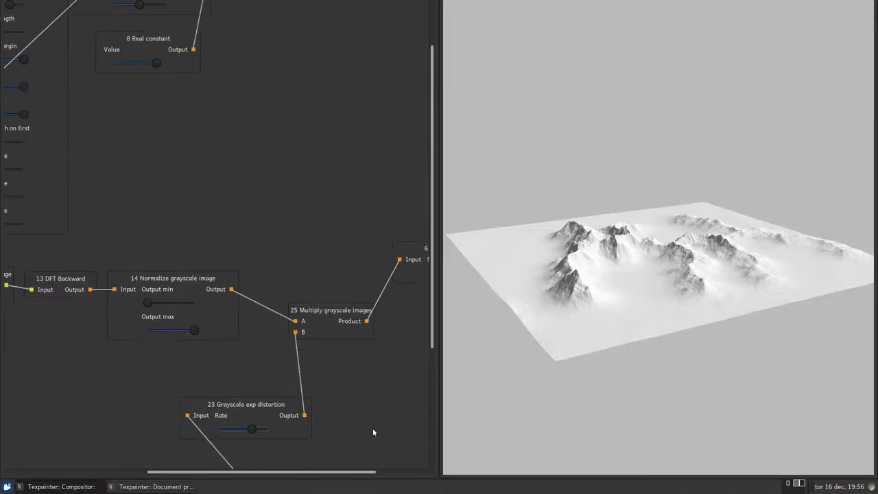
drag(347, 473, 399, 475)
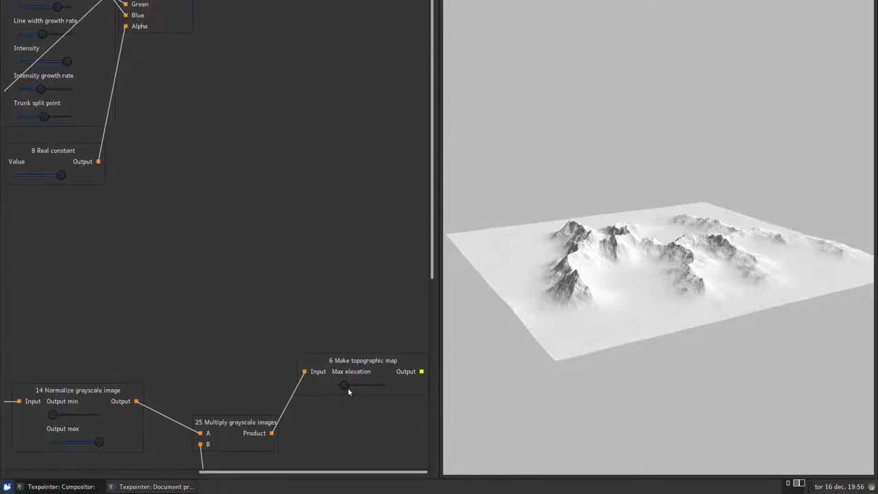
drag(346, 387, 346, 386)
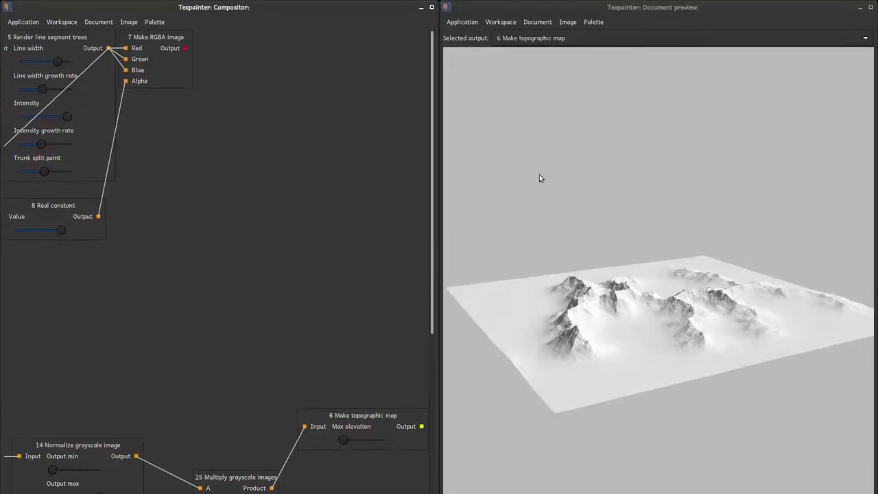
Step: Export the Make topographic map (6) output as /dev/shm/mountains.exr
click(536, 22)
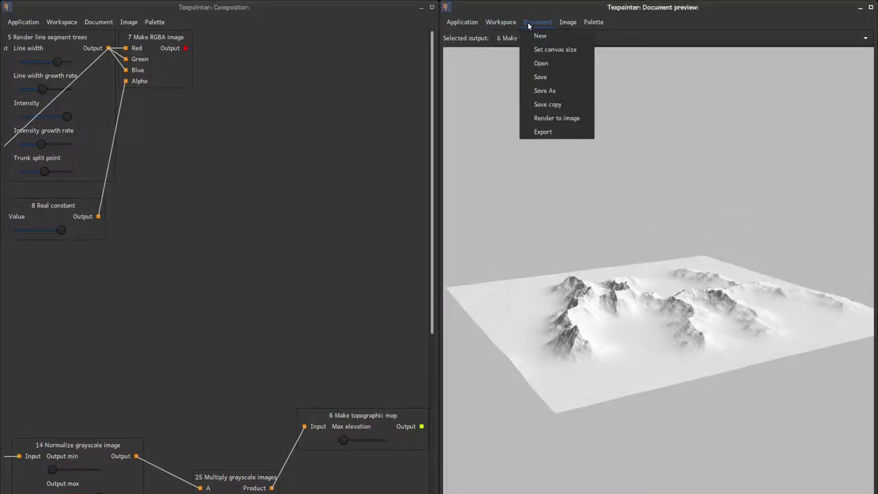
click(547, 132)
drag(650, 228, 323, 195)
text(/dev/shm/)
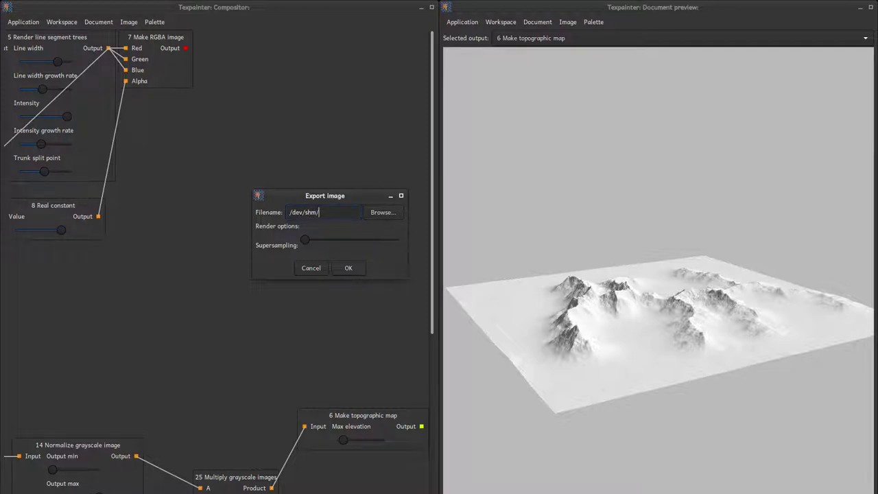
text(mountains.exr)
key(Return)
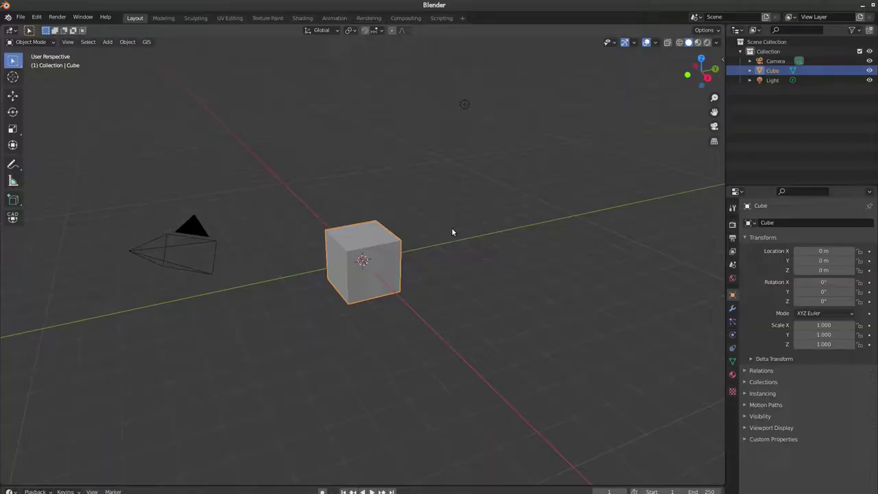
Step: In Blender, delete the default cube and change the existing light's type to Sun
key(x)
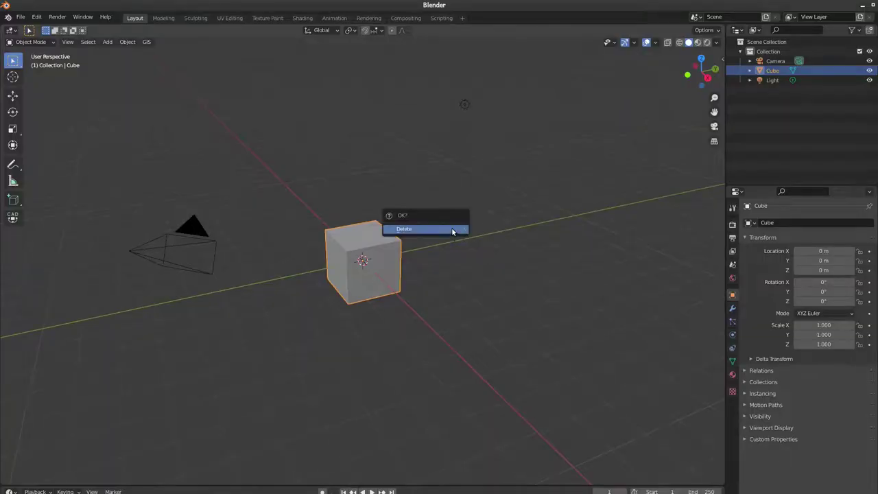
click(452, 227)
click(465, 107)
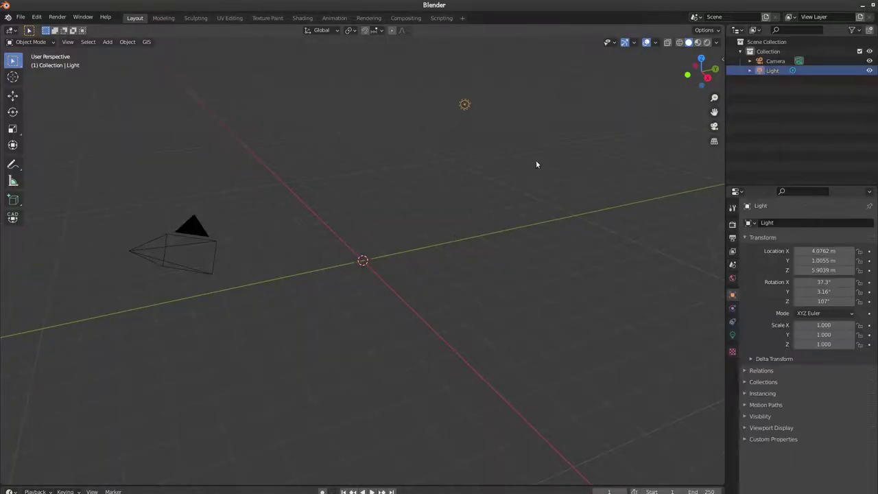
click(732, 335)
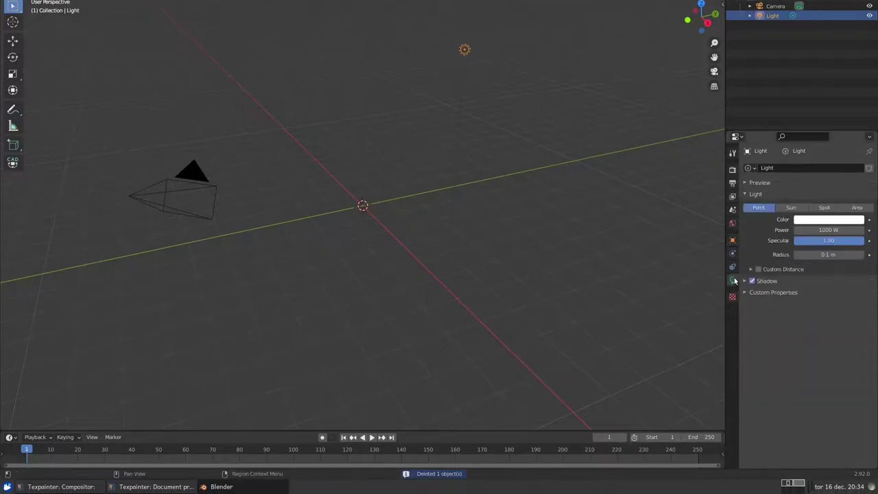
click(791, 262)
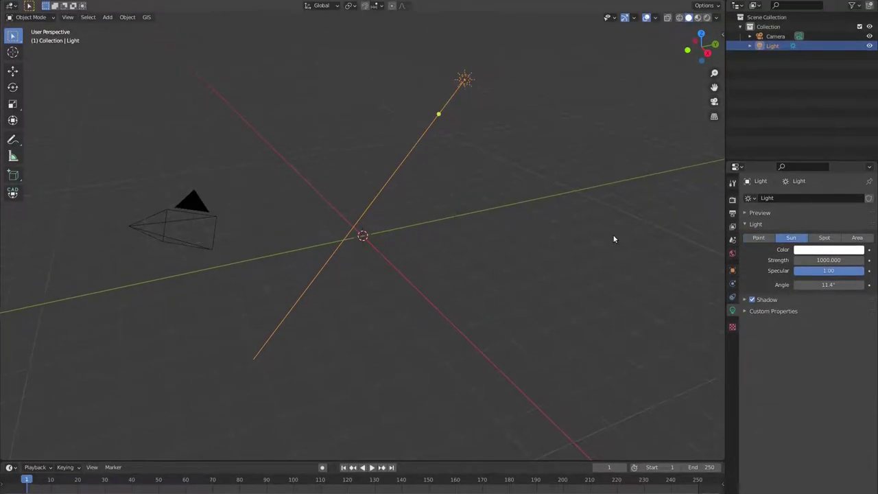
Step: Adjust the sun light's aim in the front orthographic view and set its Z location to 10000 m
key(KP_1)
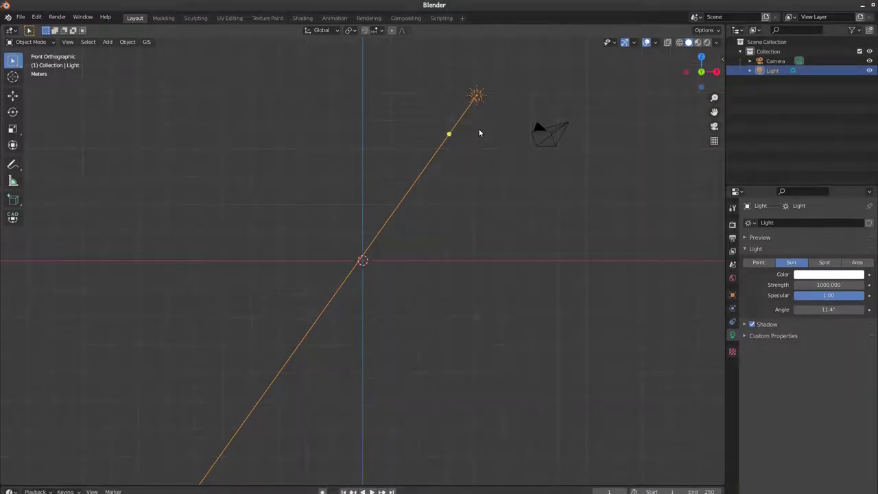
drag(450, 134, 265, 373)
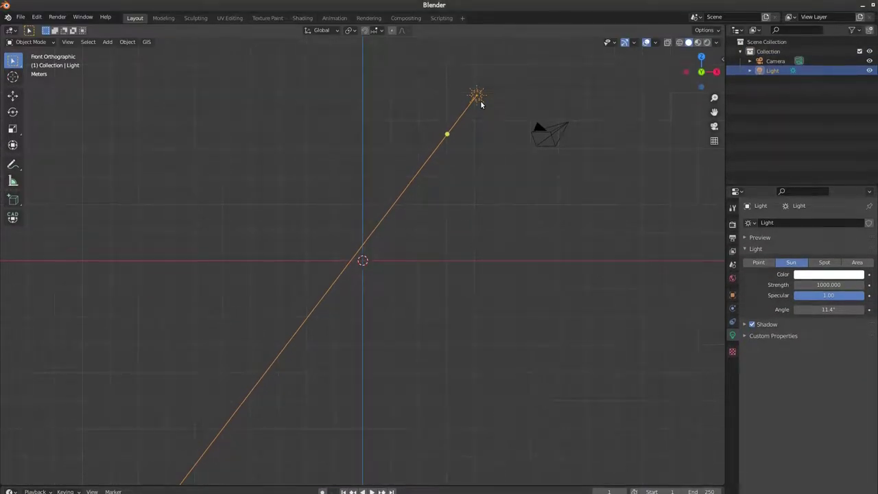
scroll(481, 103, down, 8)
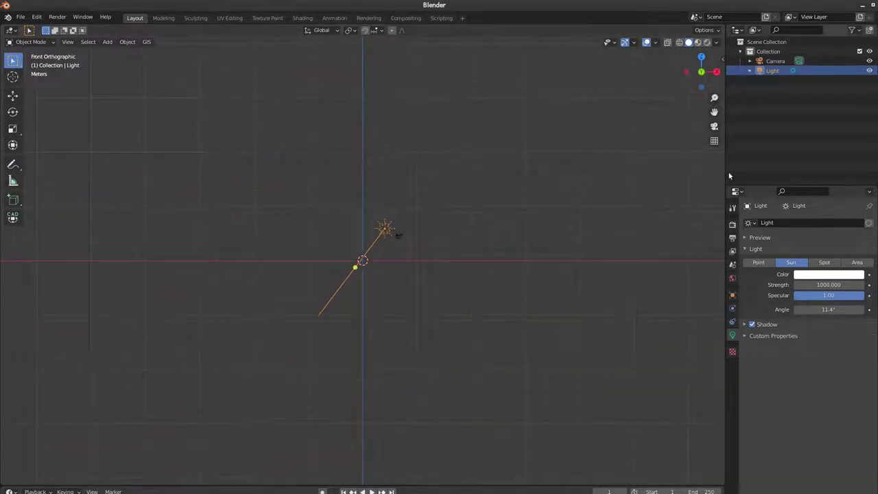
click(721, 58)
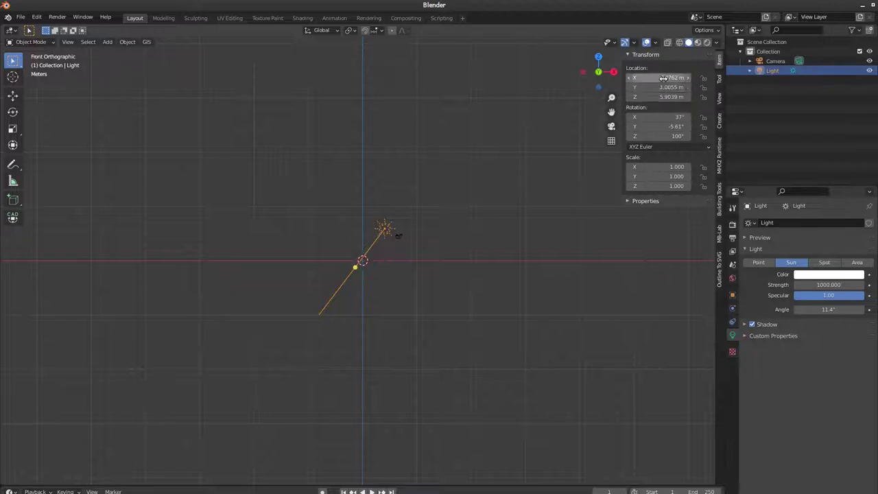
click(680, 97)
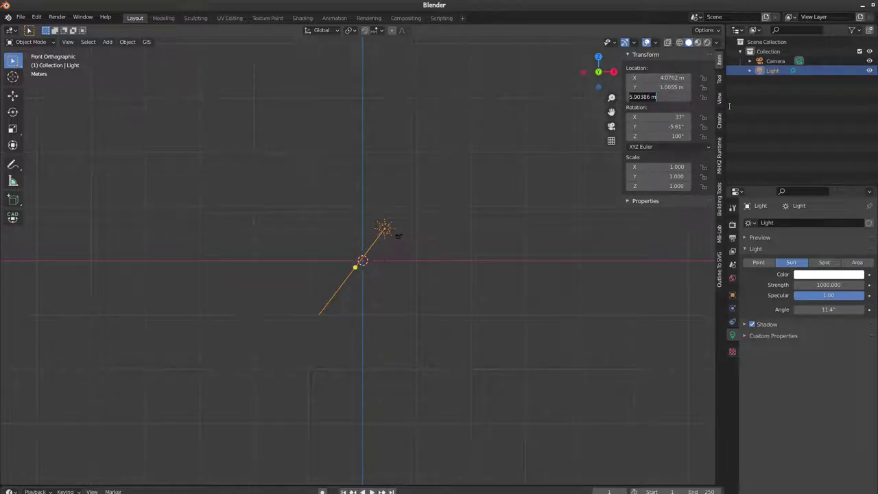
text(10000)
key(Return)
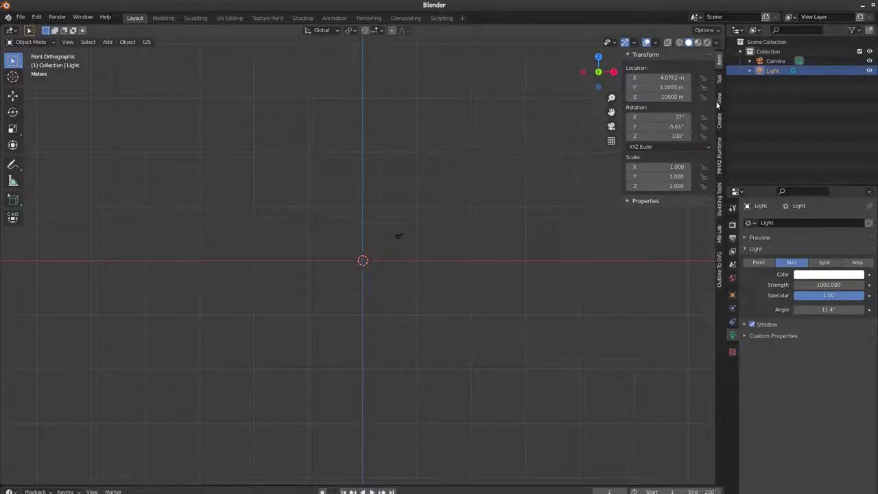
Step: Set the viewport's clip start to 1 m and its clip end to 100000 m
click(719, 101)
click(680, 79)
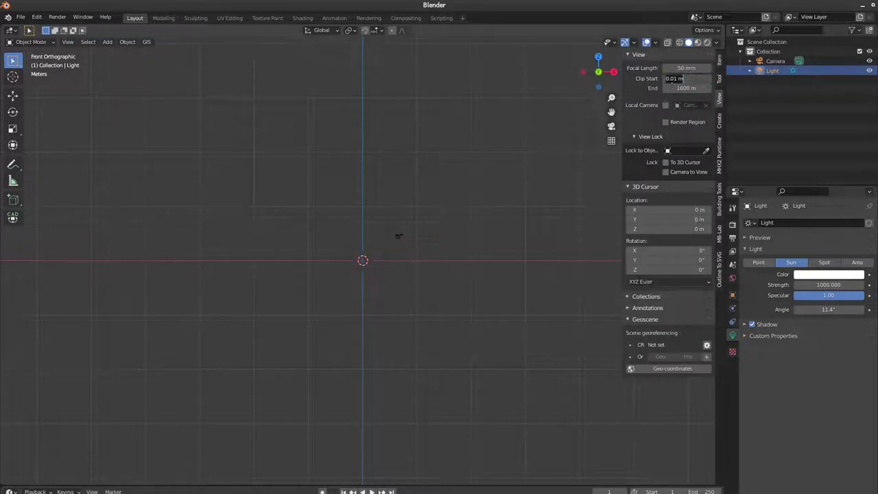
text(1)
key(Return)
click(672, 85)
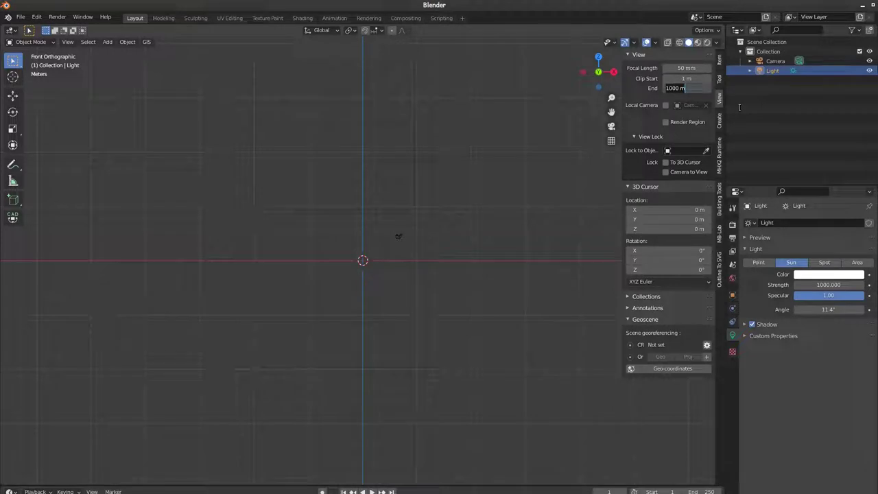
text(0)
key(BackSpace)
text(1000)
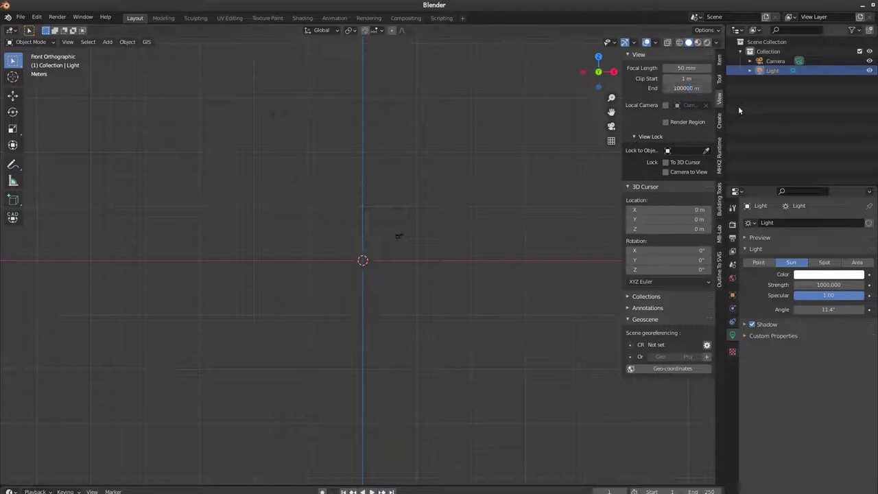
key(Return)
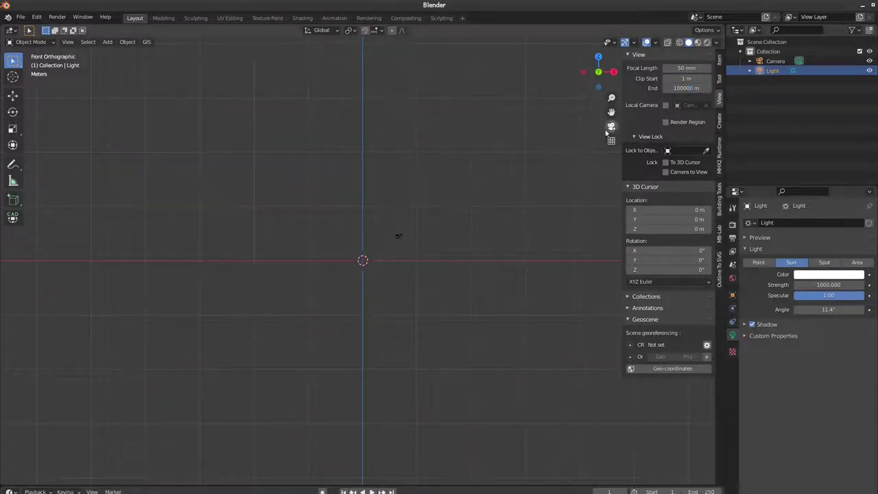
Step: Set the camera's scale to 100 on the X, Y and Z axes
click(392, 241)
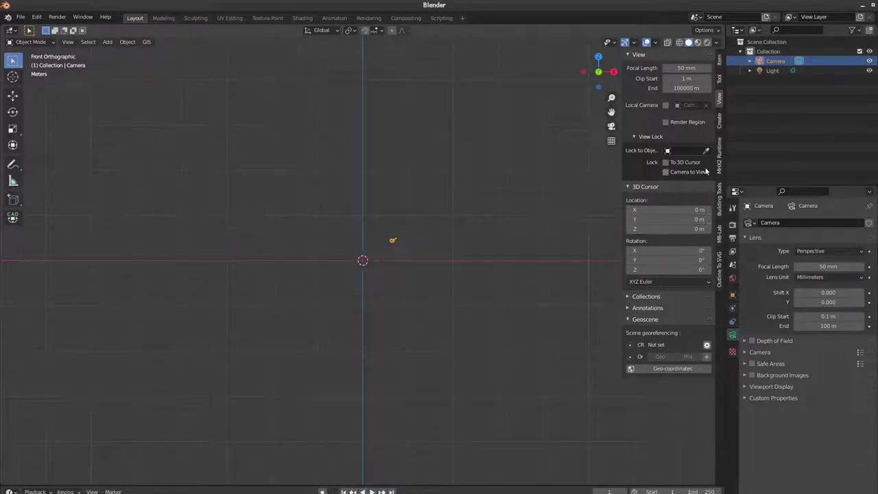
click(719, 61)
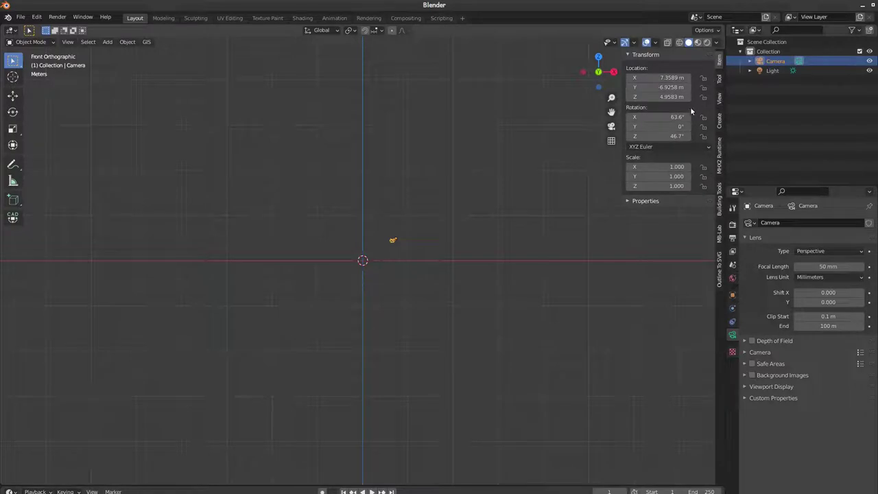
click(661, 167)
text(100)
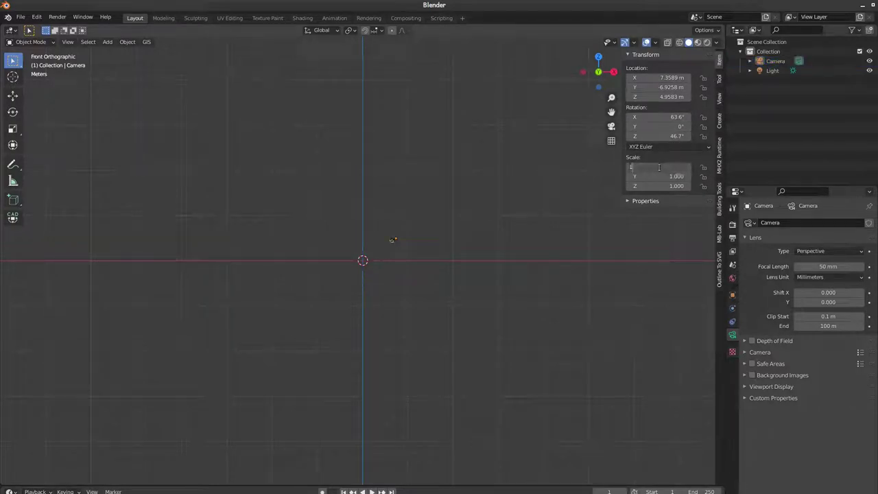
key(Return)
click(665, 177)
text(100)
key(Return)
click(666, 186)
text(100)
key(Return)
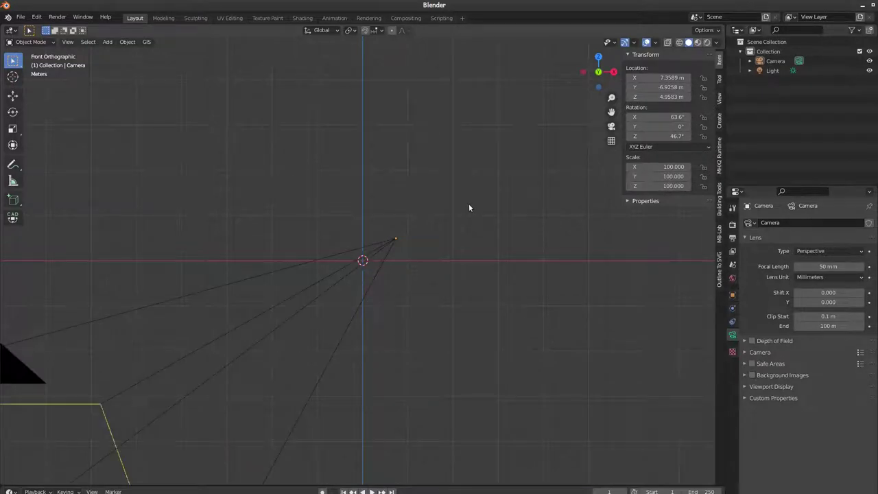
Step: Set the camera's X rotation to 90° and lock it, and set its Z rotation to 0°
scroll(469, 203, down, 2)
click(670, 117)
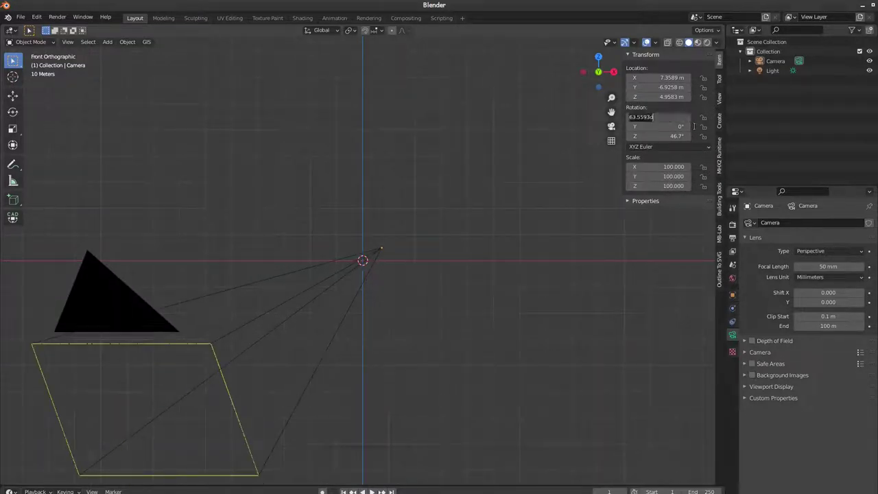
text(90)
key(Return)
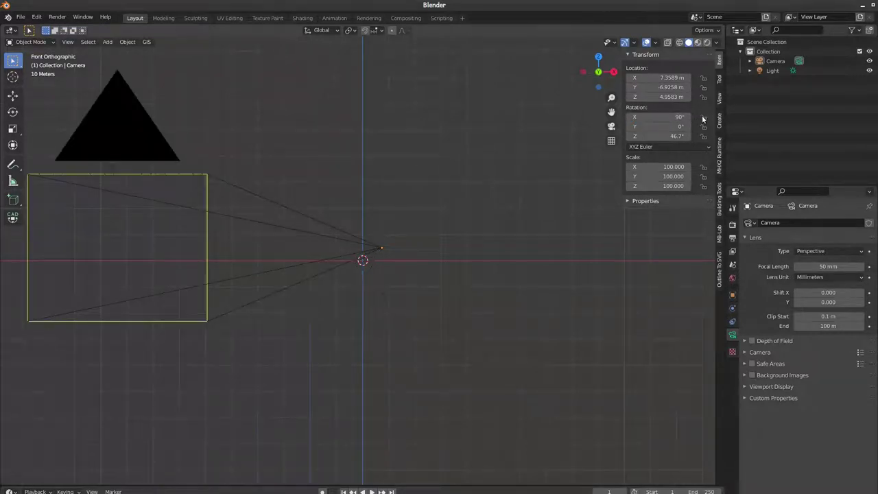
click(691, 135)
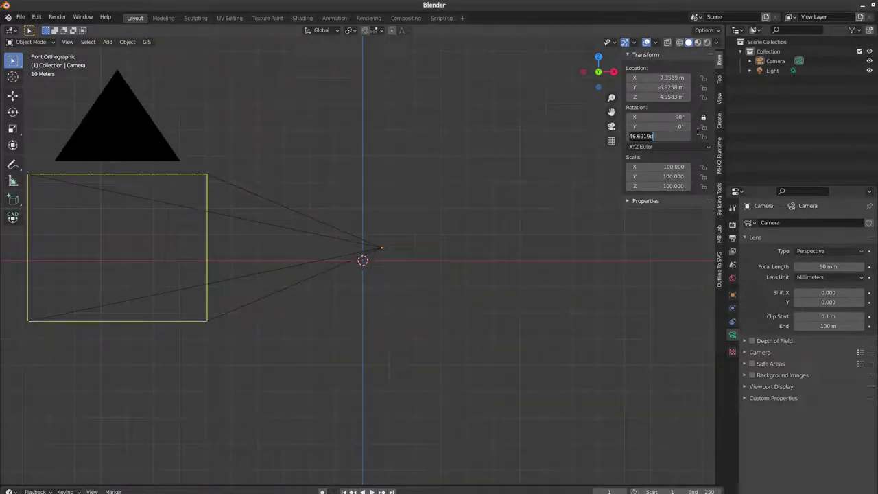
text(0)
key(Return)
Step: Set the camera's Z location to 1000 m and return to the front orthographic view
scroll(456, 151, down, 4)
middle_drag(456, 150, 489, 162)
click(689, 96)
click(689, 96)
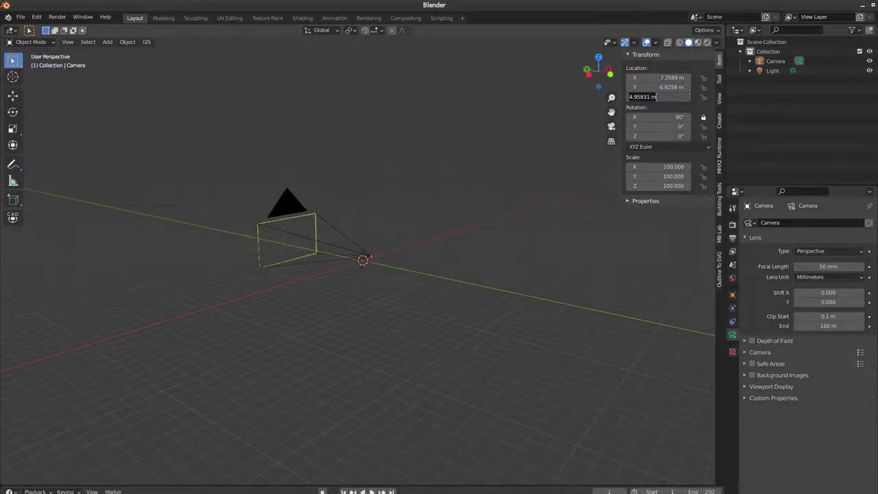
text(1000)
key(Return)
key(KP_1)
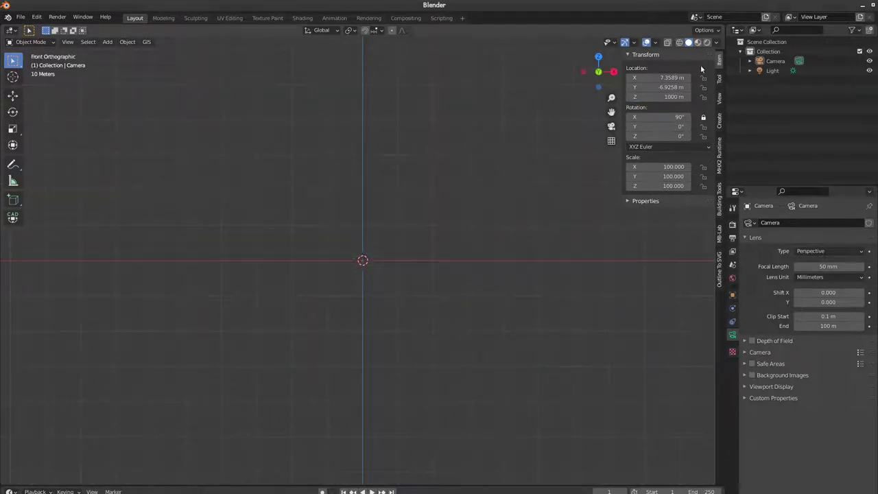
Step: Set the camera lens's clip start to 1 m and its clip end to 100000 m
click(775, 61)
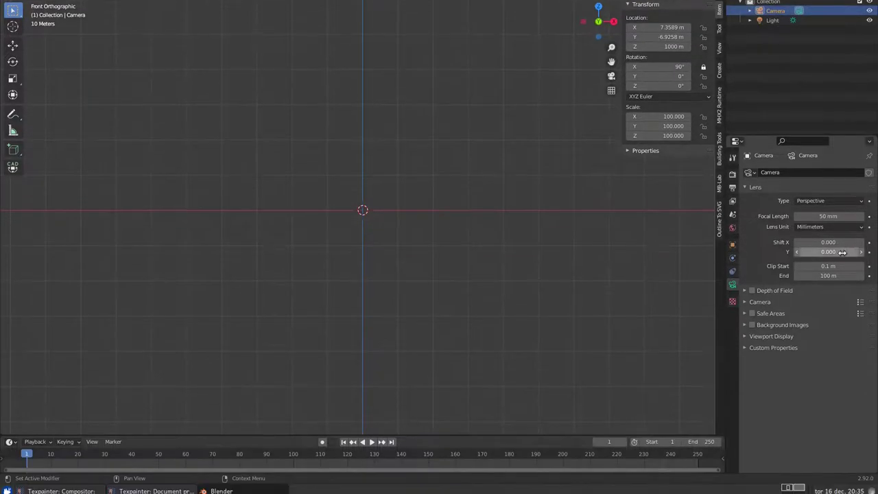
click(828, 266)
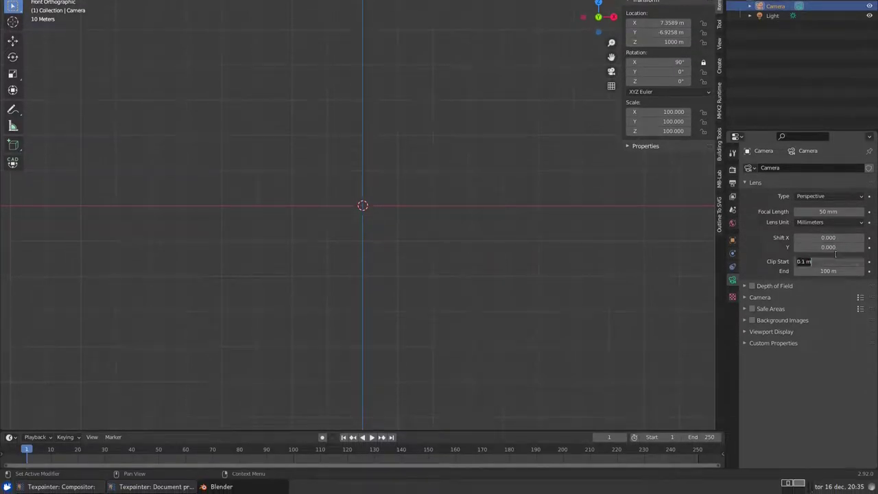
text(1)
key(Return)
click(833, 270)
text(10)
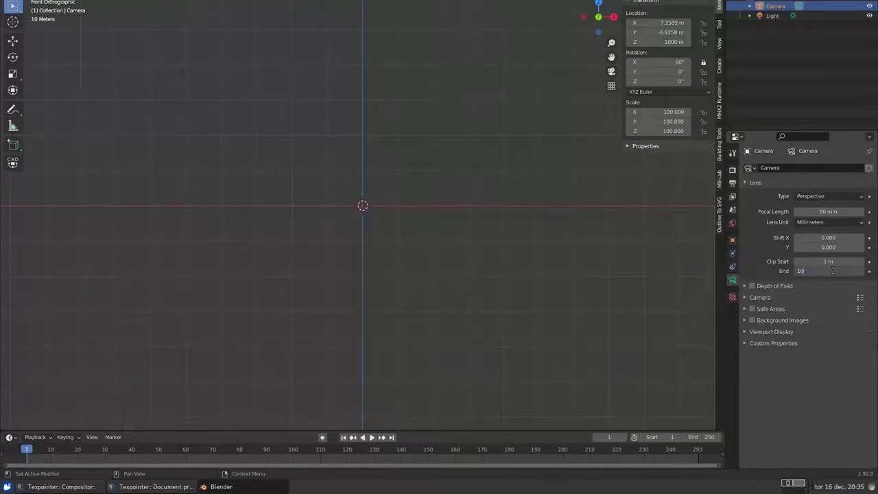
text(0000)
key(Return)
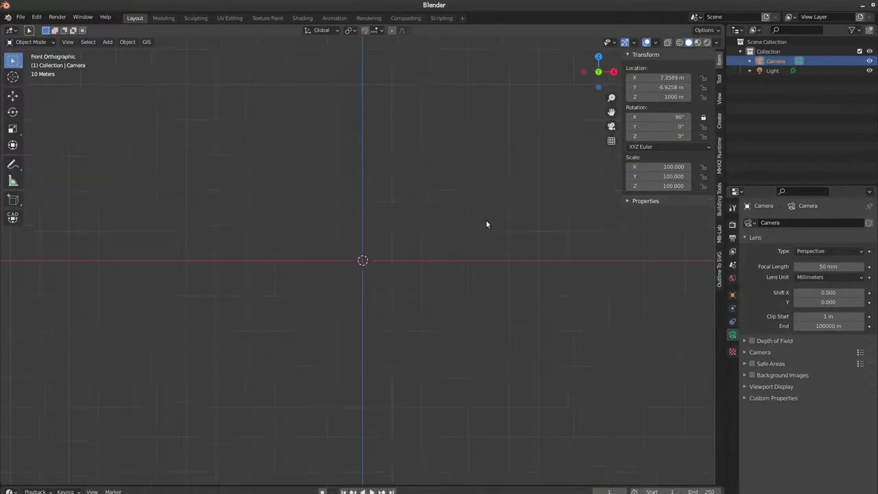
Step: Add a grid mesh with 1024 subdivisions in both X and Y
scroll(487, 224, up, 1)
click(107, 42)
mouse_move(120, 52)
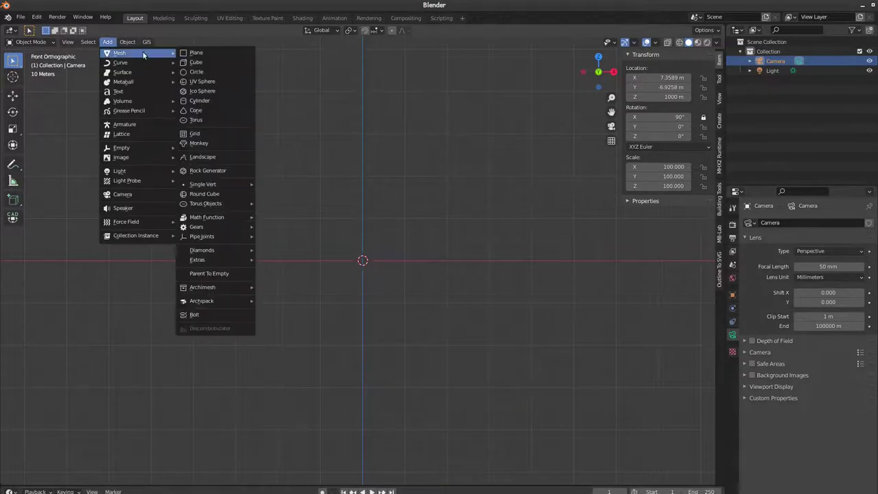
click(206, 133)
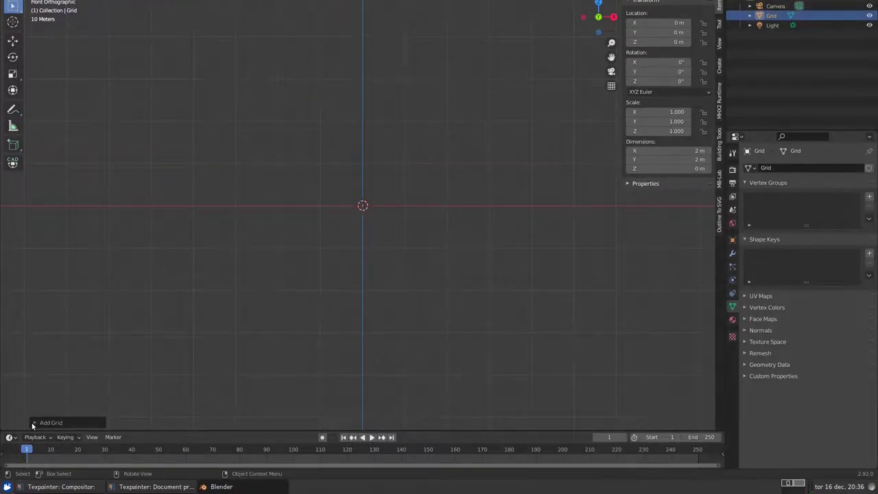
click(33, 423)
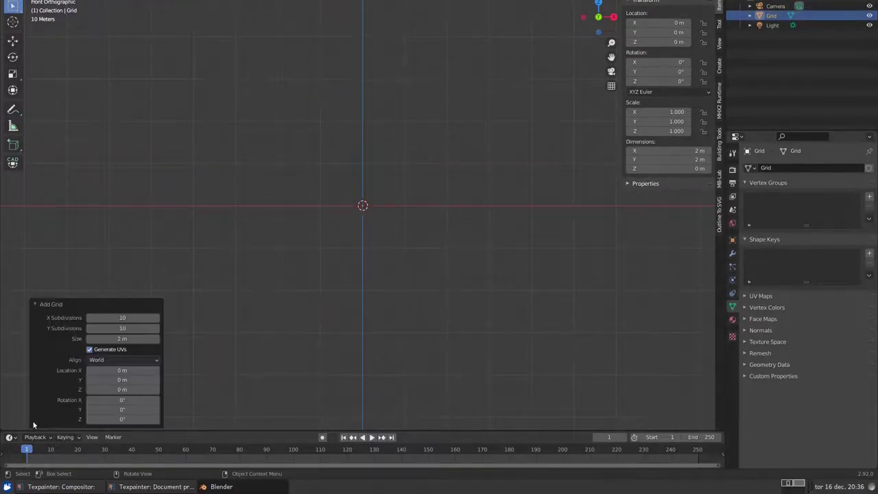
click(123, 318)
text(1024)
key(Return)
click(137, 328)
text(1024)
key(Return)
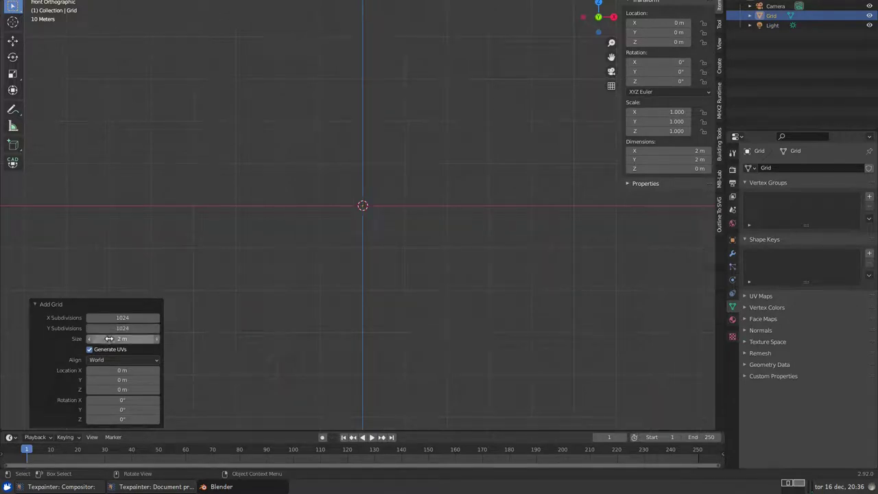
Step: Set the new grid's size to 32768 m
click(127, 339)
text(32)
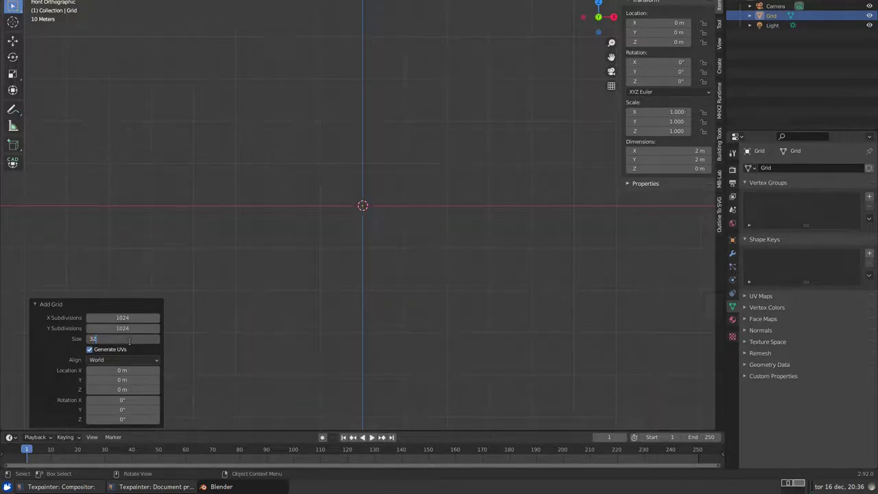
text(768)
key(Return)
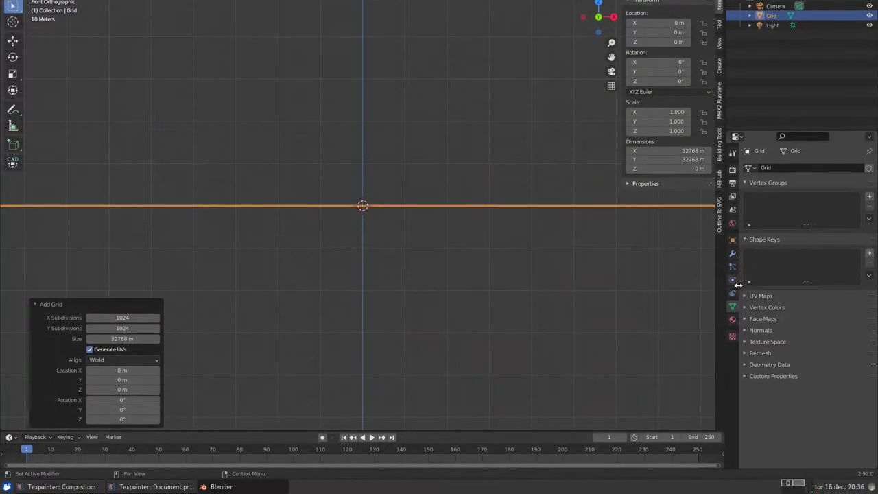
Step: Add a Displace modifier to the grid and create a new texture for it
click(733, 255)
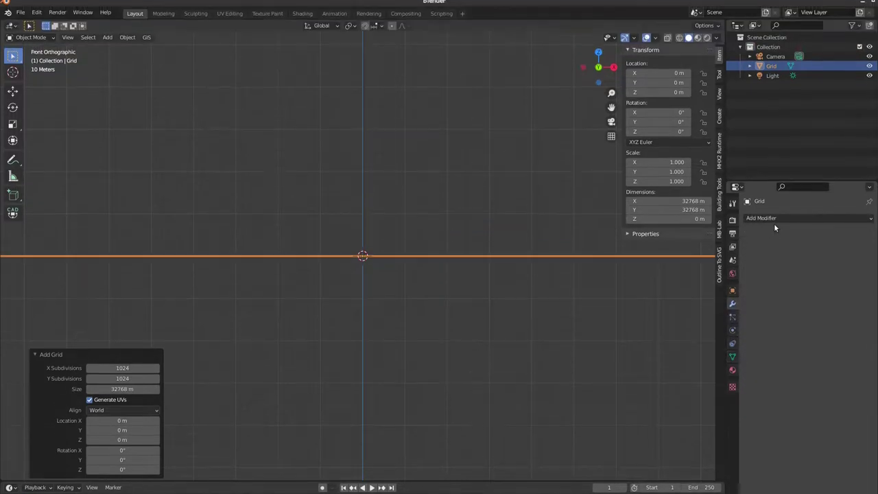
click(774, 223)
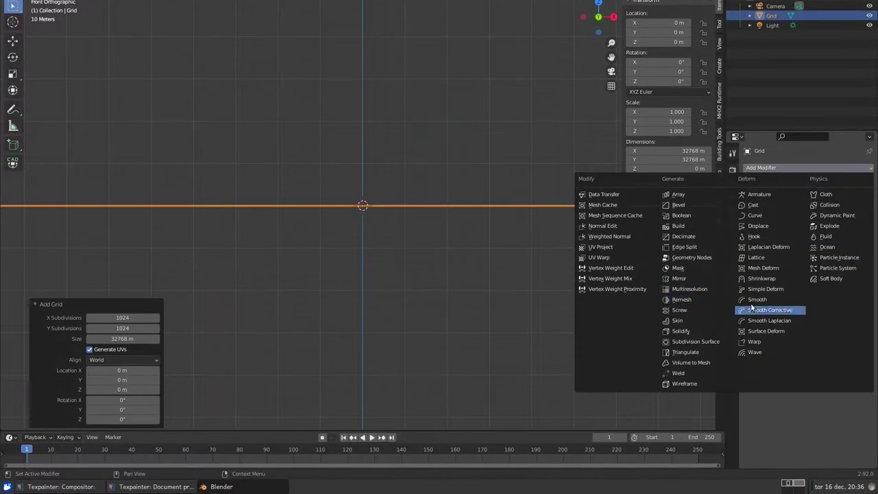
click(763, 247)
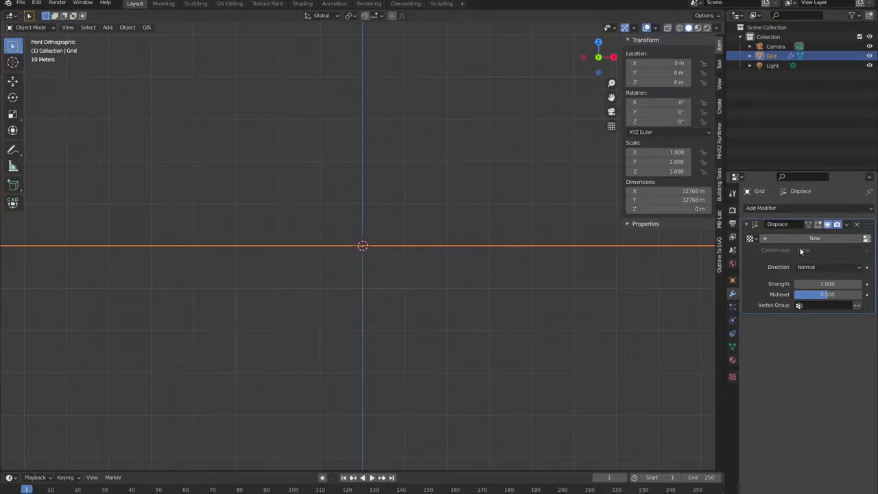
click(751, 238)
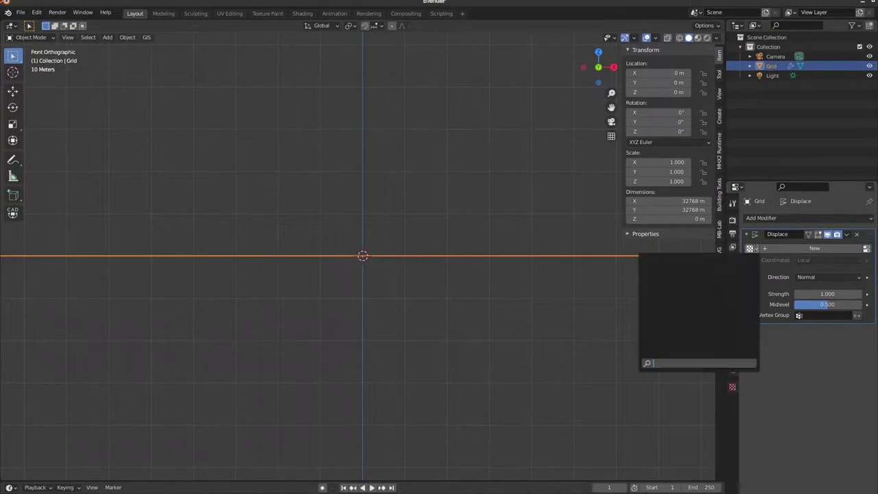
click(772, 249)
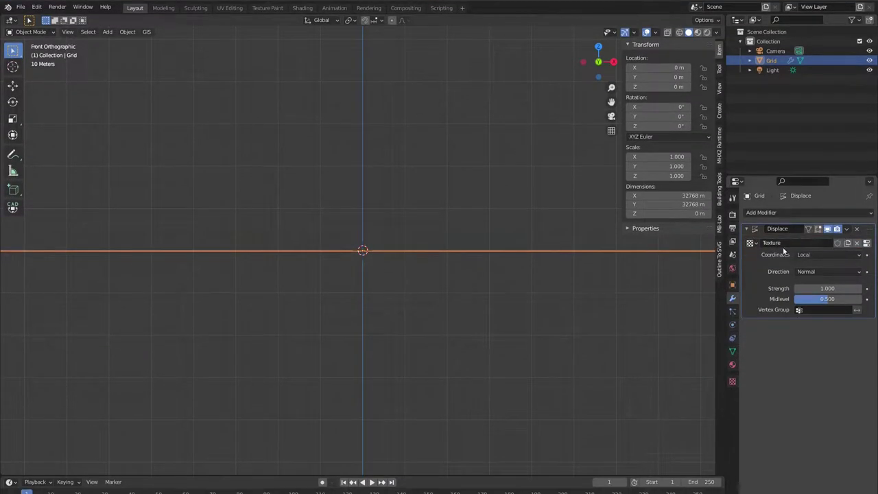
Step: Set the Displace modifier's coordinates to UV using UVMap, and set its midlevel to 0
click(862, 262)
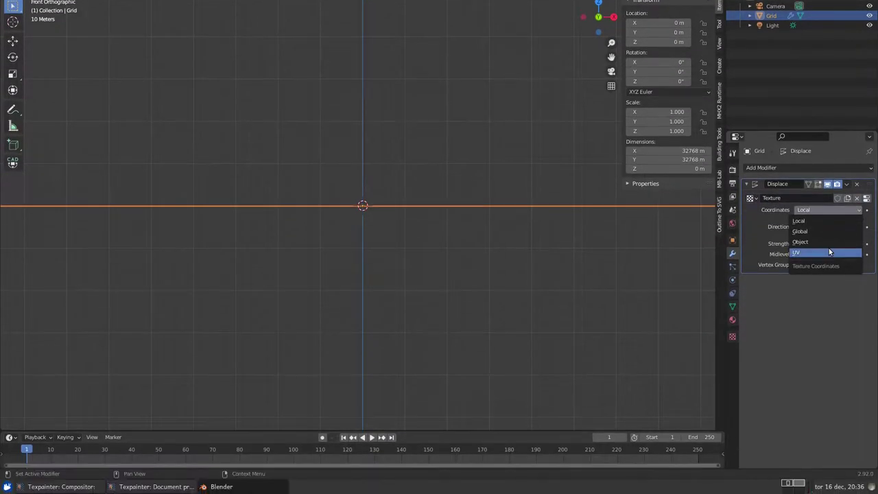
click(829, 287)
click(831, 221)
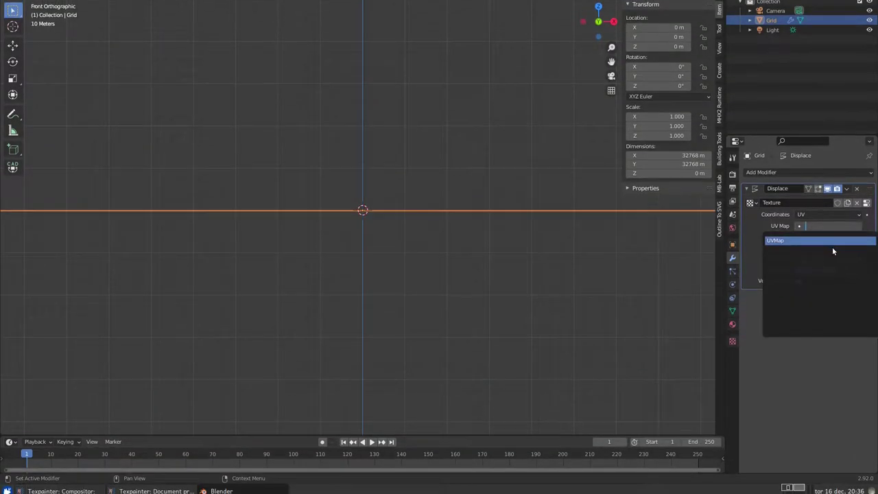
click(832, 242)
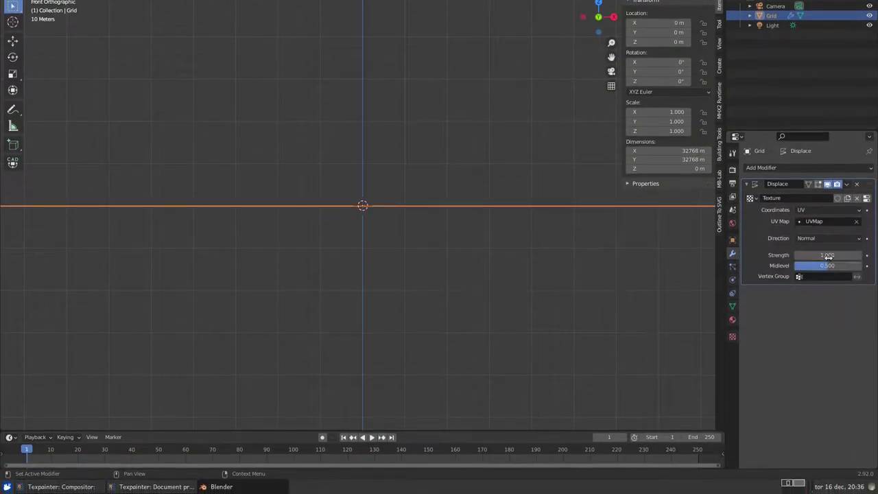
click(823, 269)
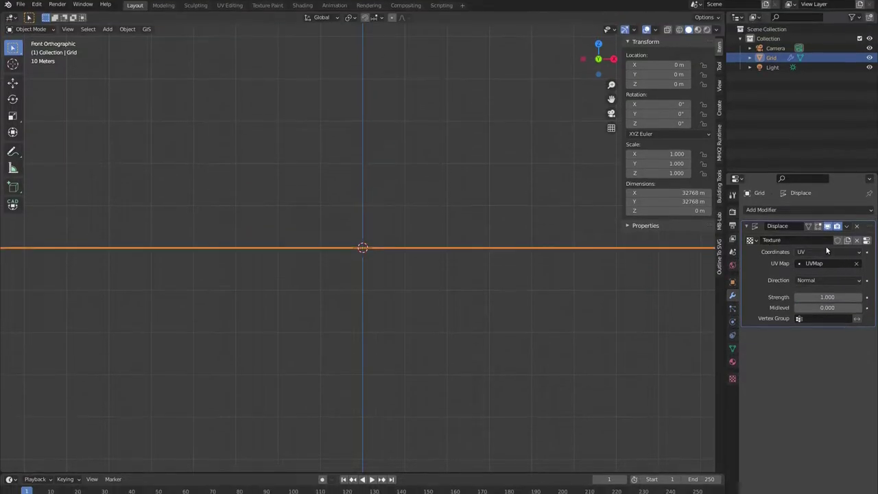
Step: Load mountains.exr from /dev/shm as the image of the displacement texture
click(867, 246)
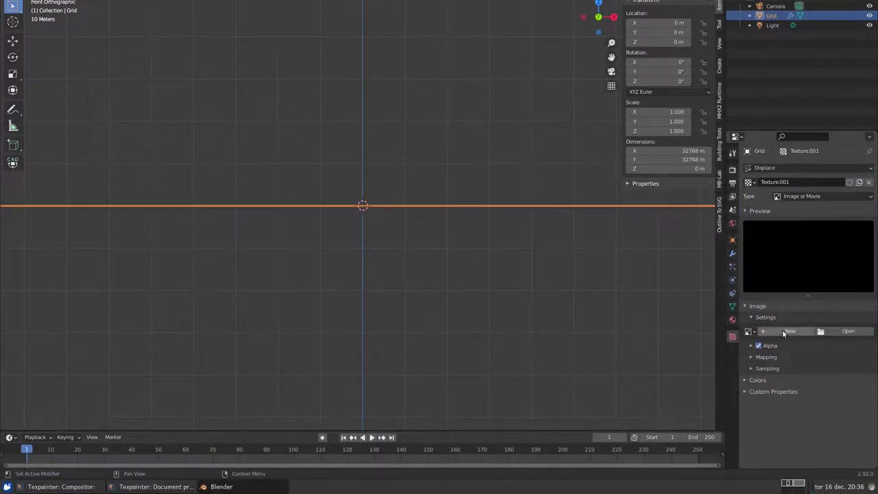
click(749, 332)
click(751, 334)
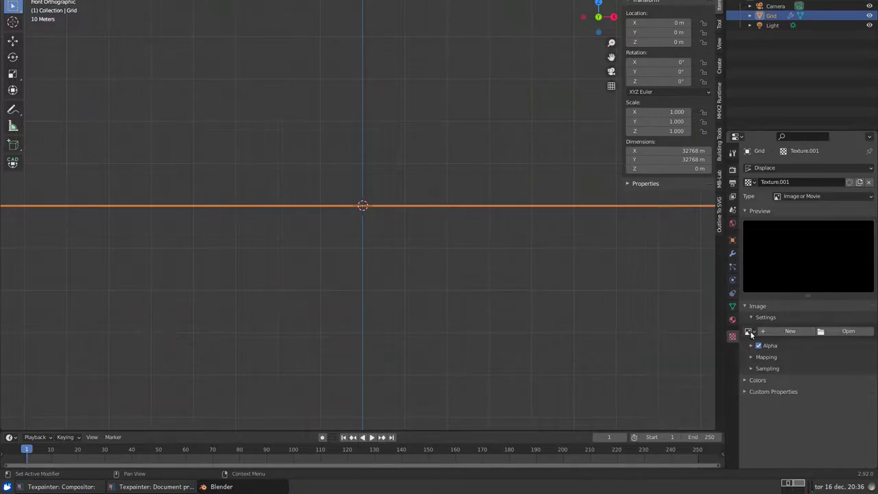
click(836, 333)
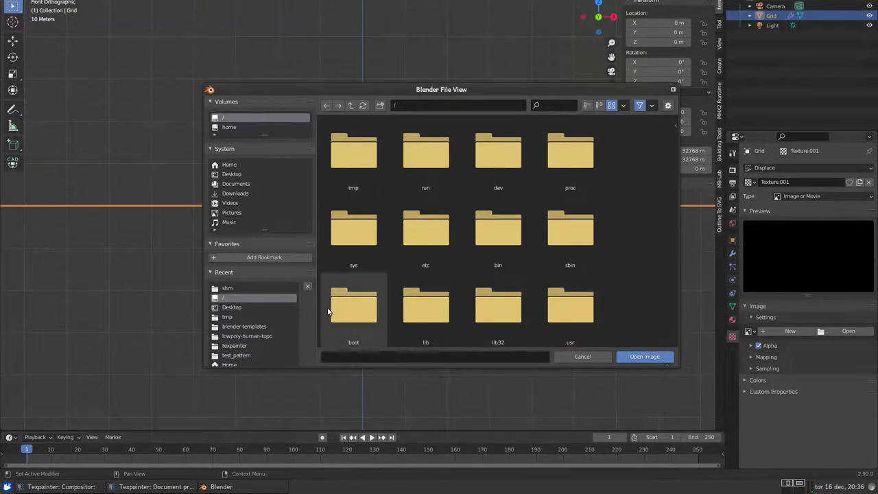
click(226, 287)
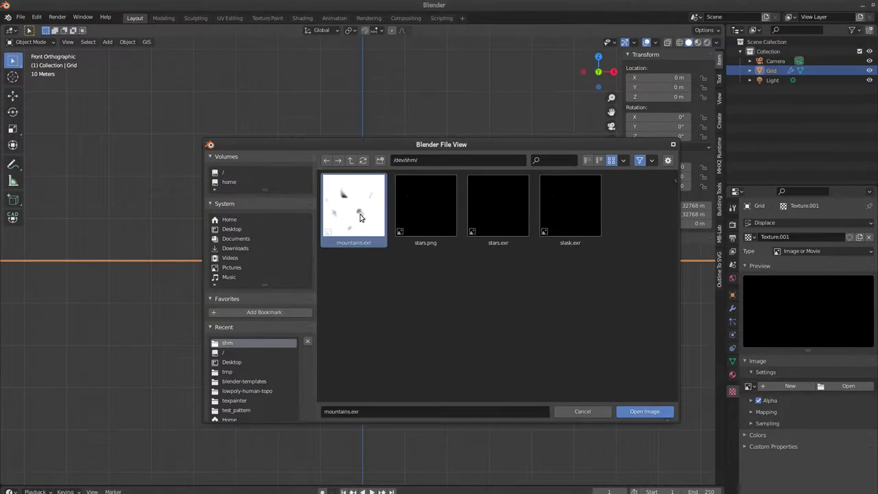
double_click(357, 162)
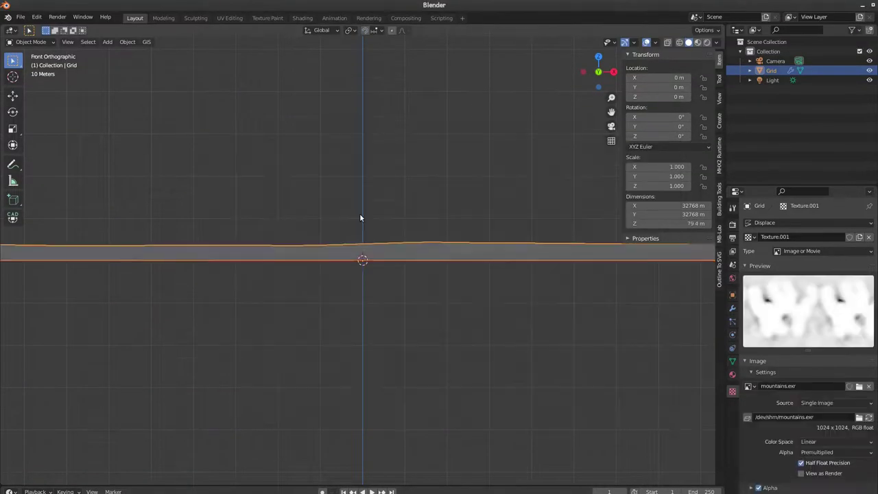
Step: Raise the Displace modifier's strength to 32.5
scroll(372, 206, down, 5)
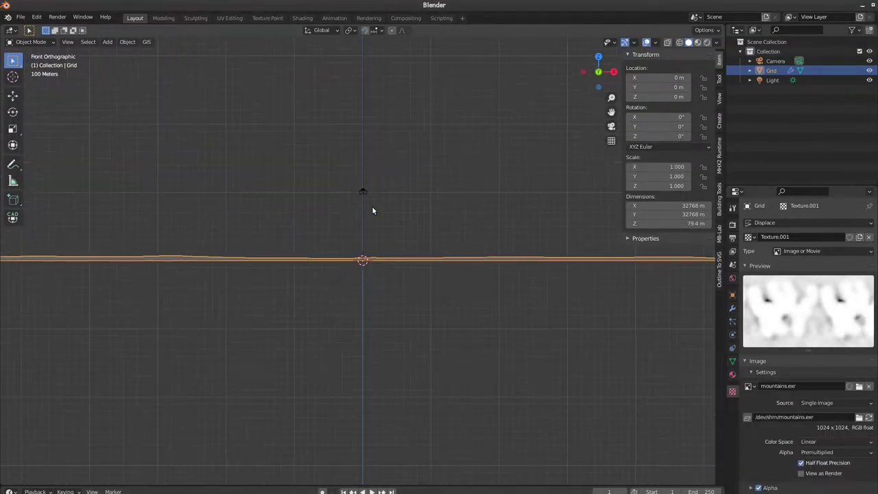
scroll(372, 206, down, 3)
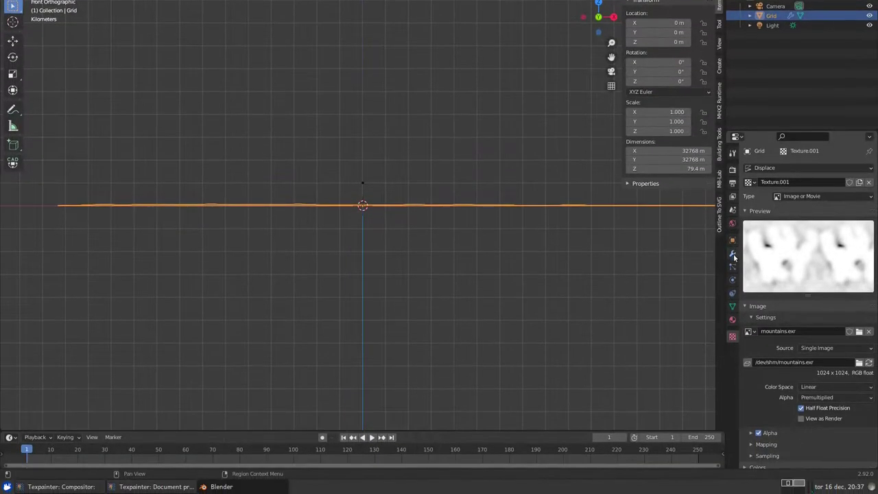
click(732, 255)
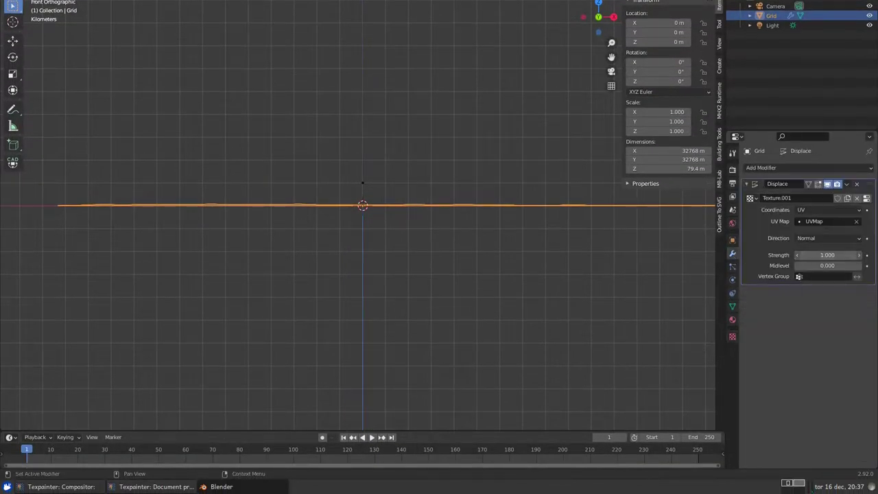
drag(828, 255, 875, 281)
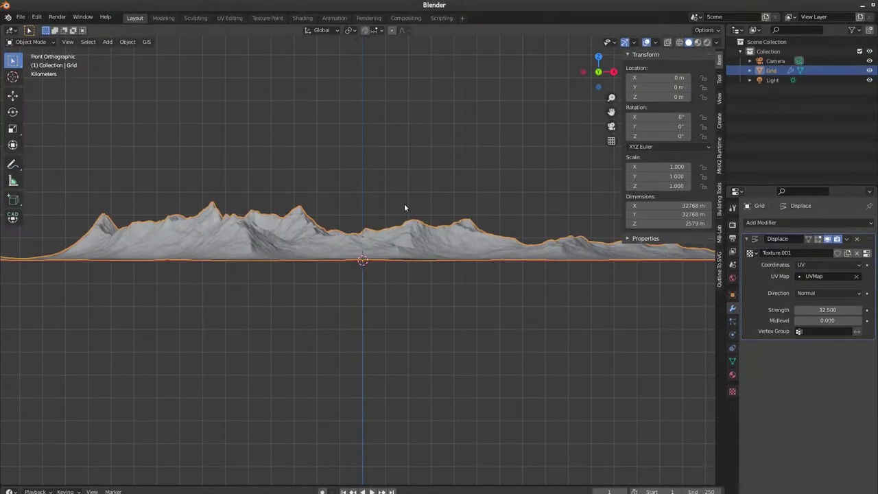
Step: From the camera view, walk the camera across the terrain to about X -8378 m, Y 19082 m, Z 994 m, facing the peaks at about -179° Z
key(KP_0)
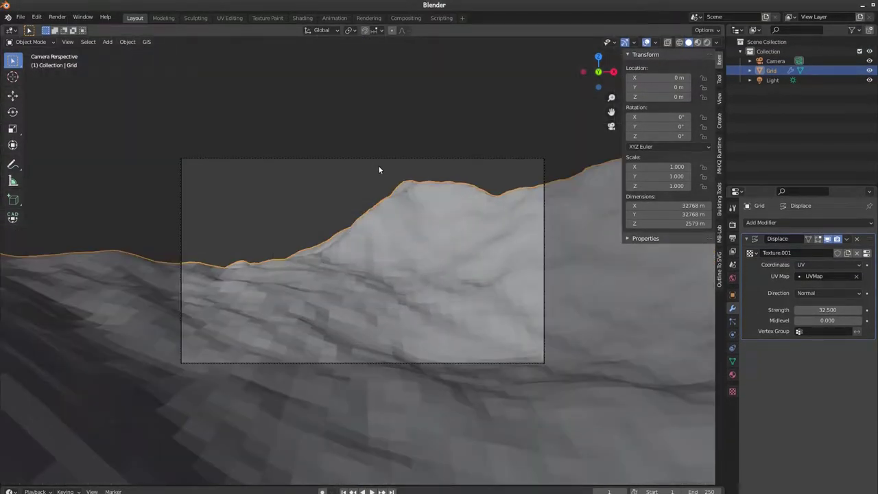
click(376, 159)
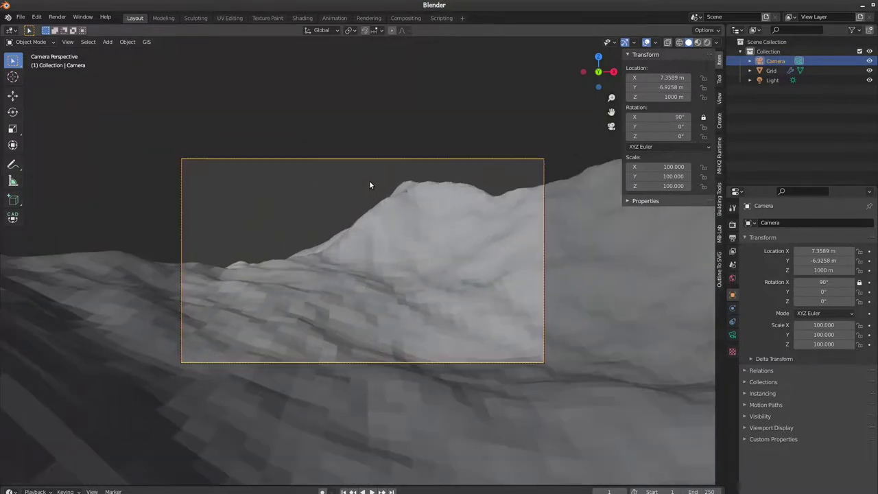
scroll(369, 181, up, 3)
key(shift+grave)
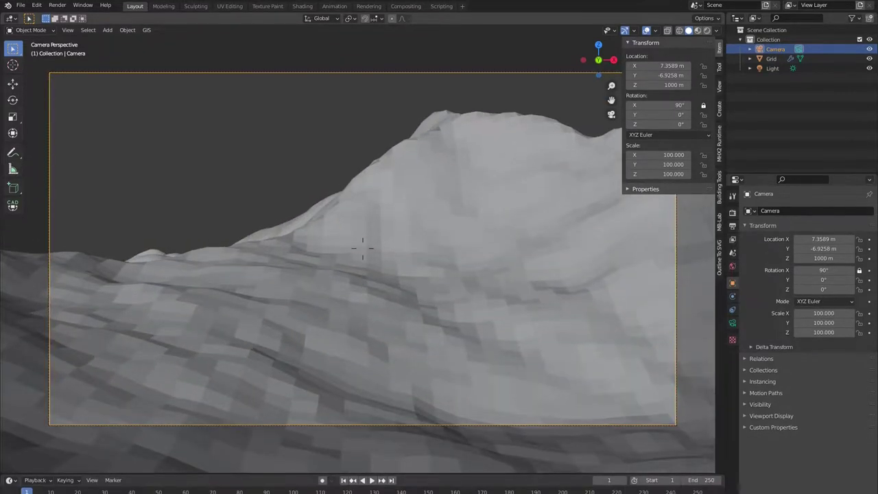
key(q)
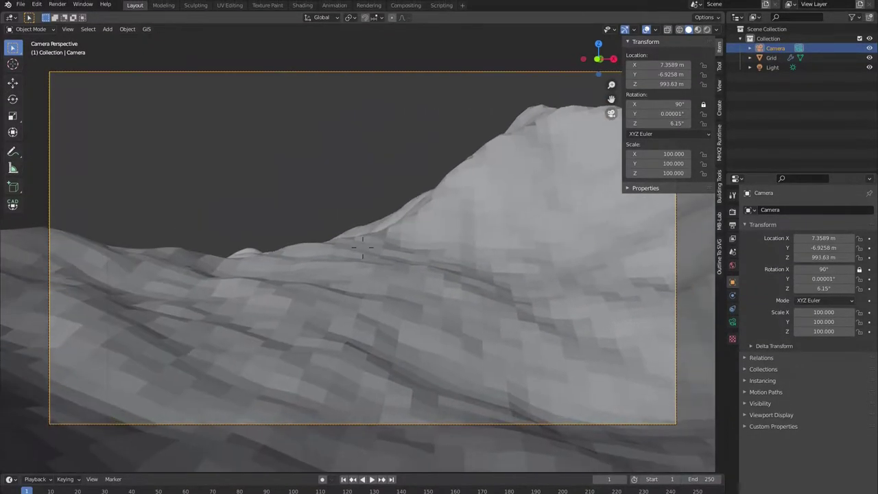
key(w)
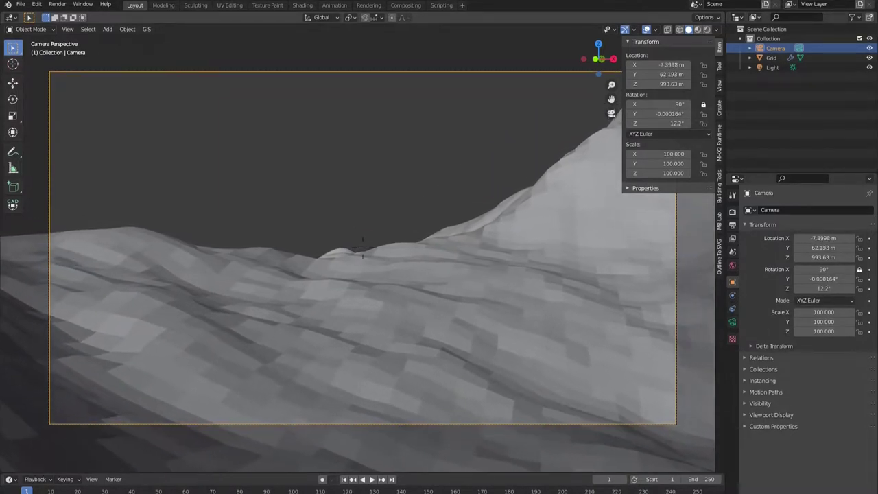
key(w)
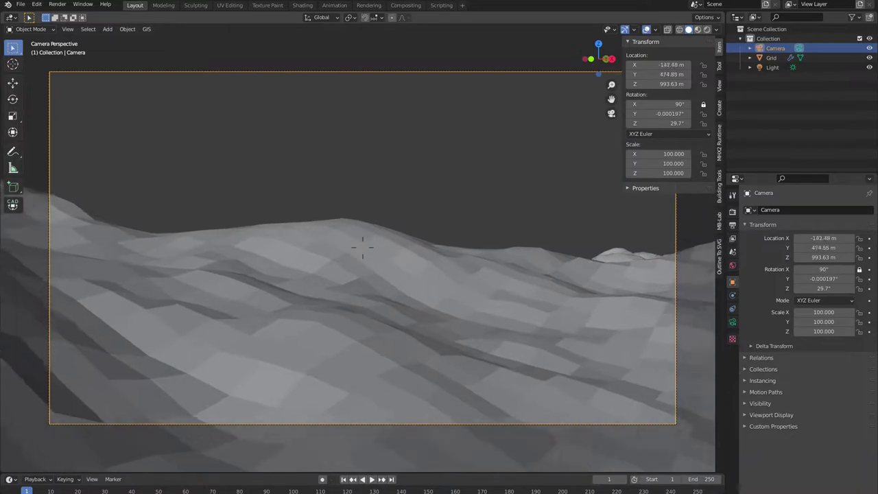
key(w)
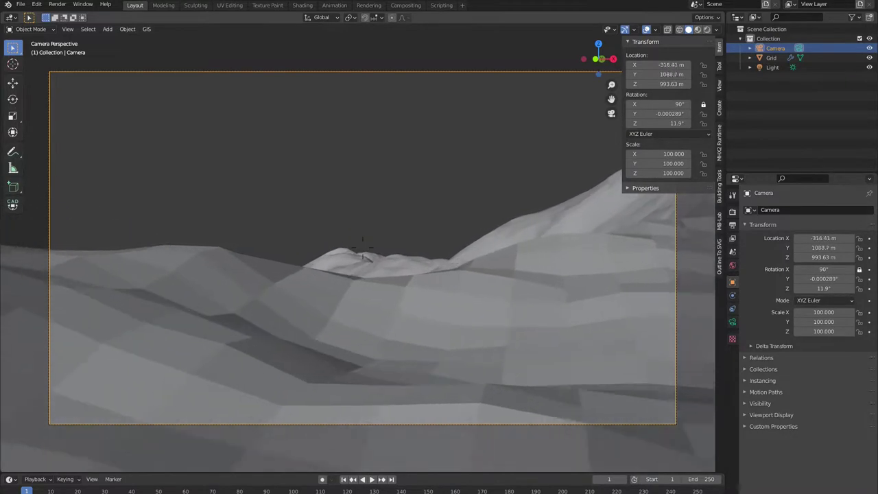
key(w)
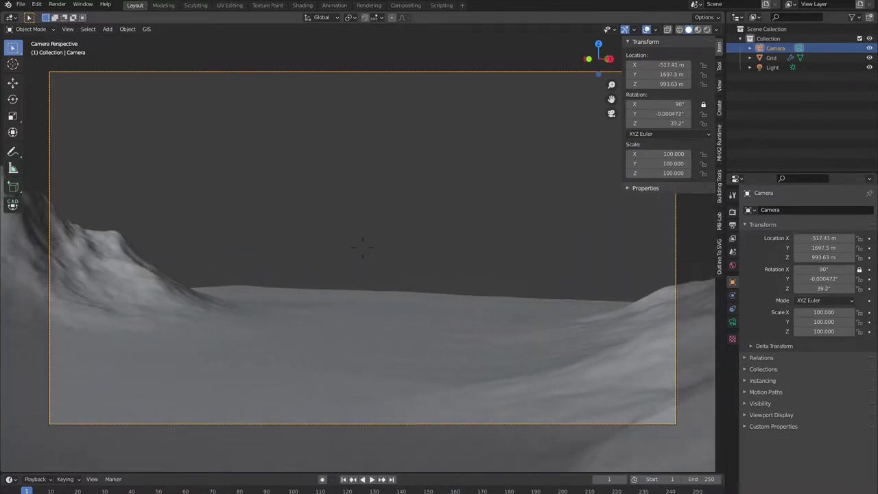
key(w)
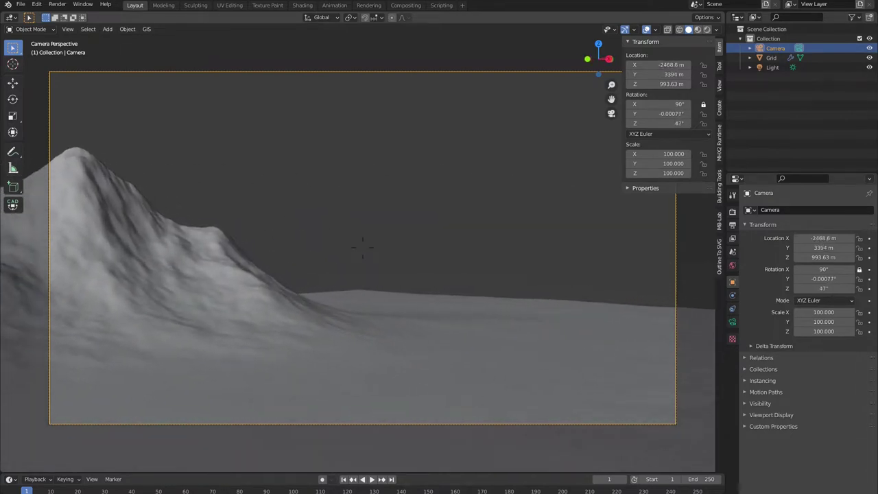
key(w)
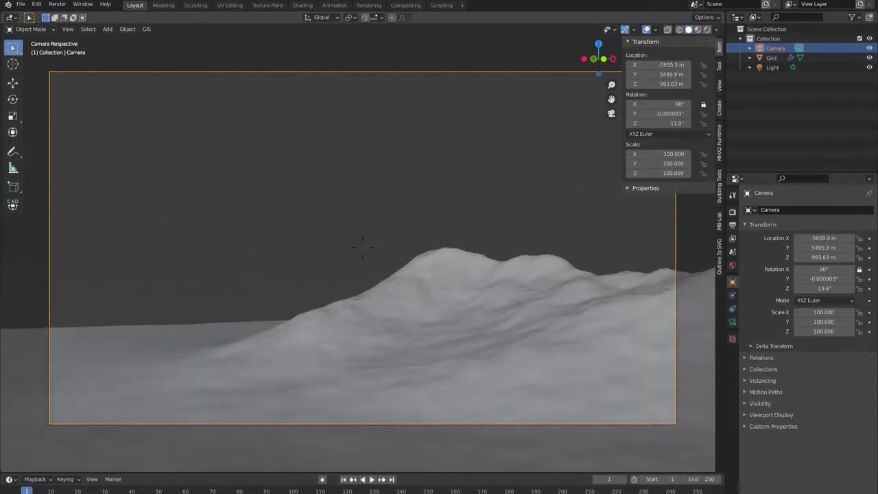
key(w)
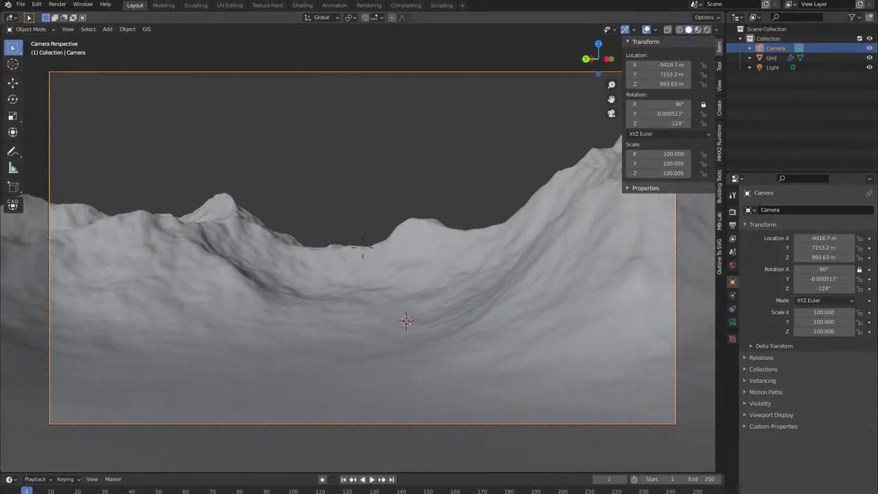
key(s)
key(d)
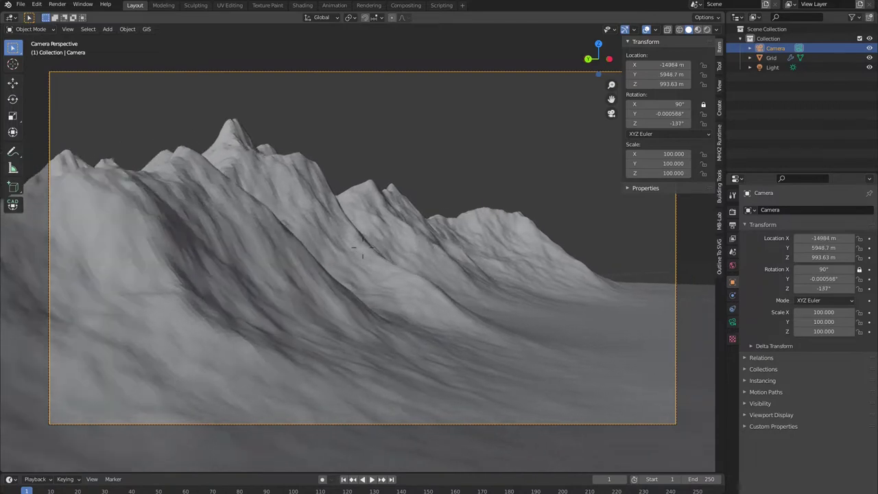
key(s)
key(w)
key(a)
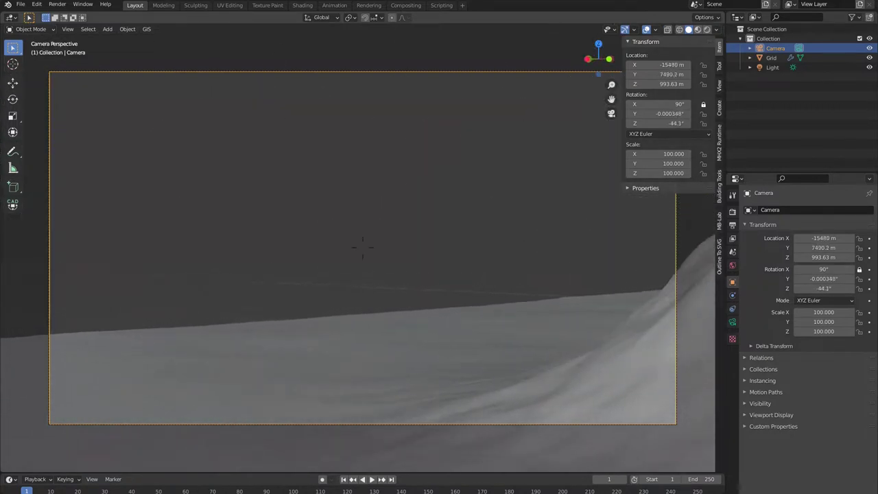
key(w)
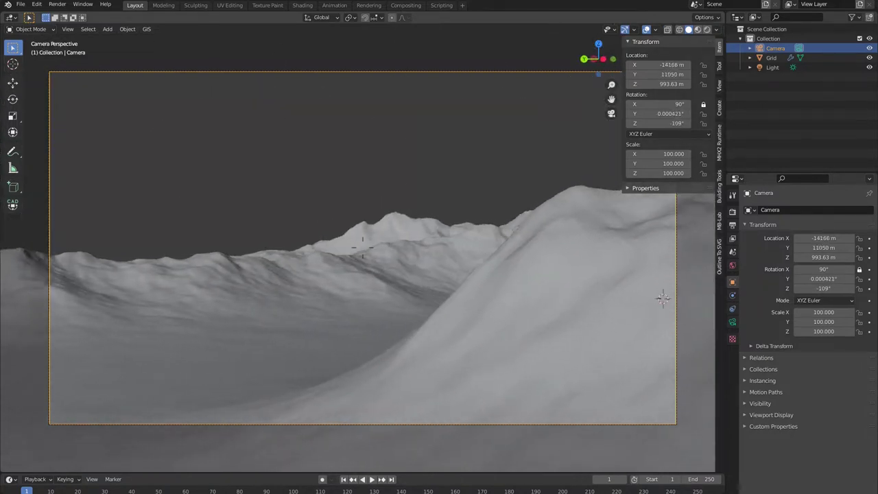
key(w)
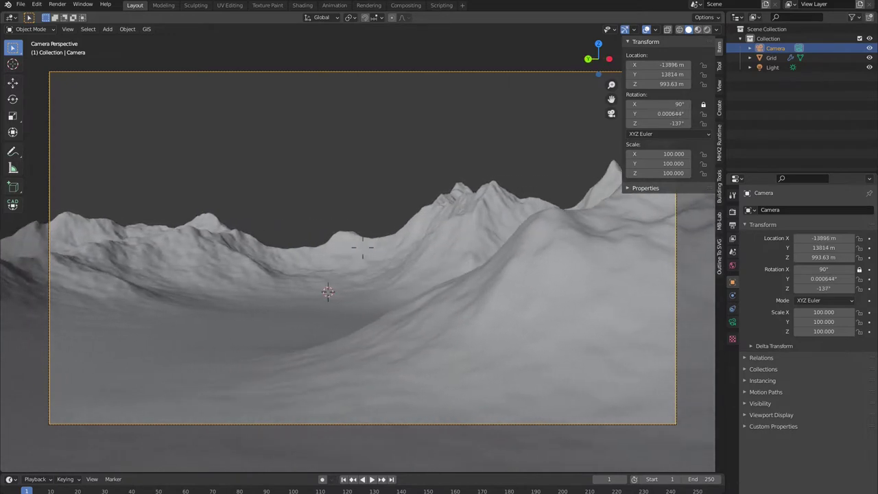
key(w)
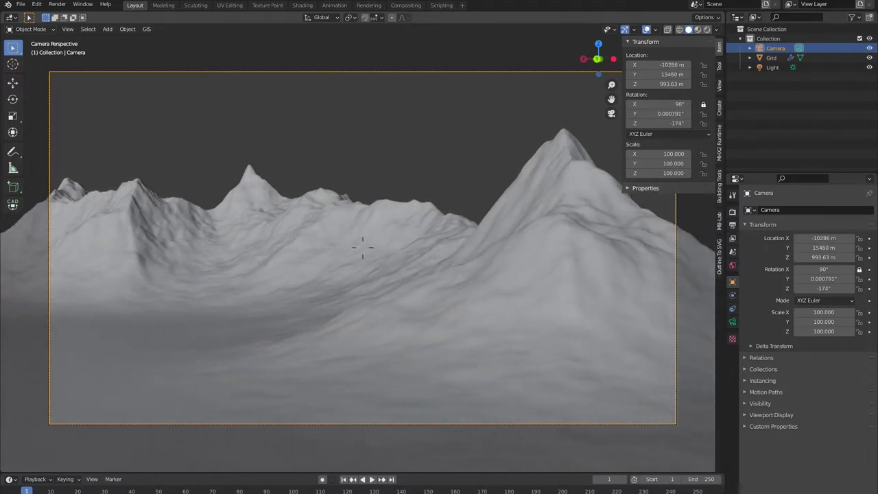
key(w)
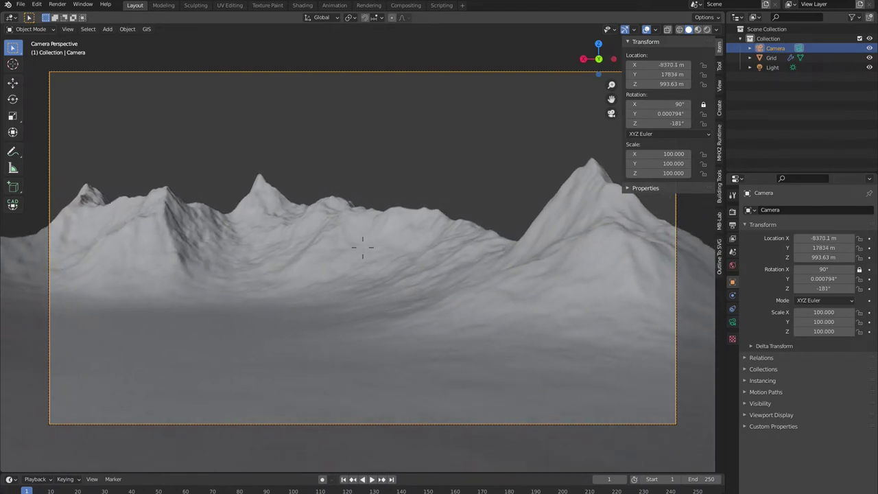
key(w)
click(363, 247)
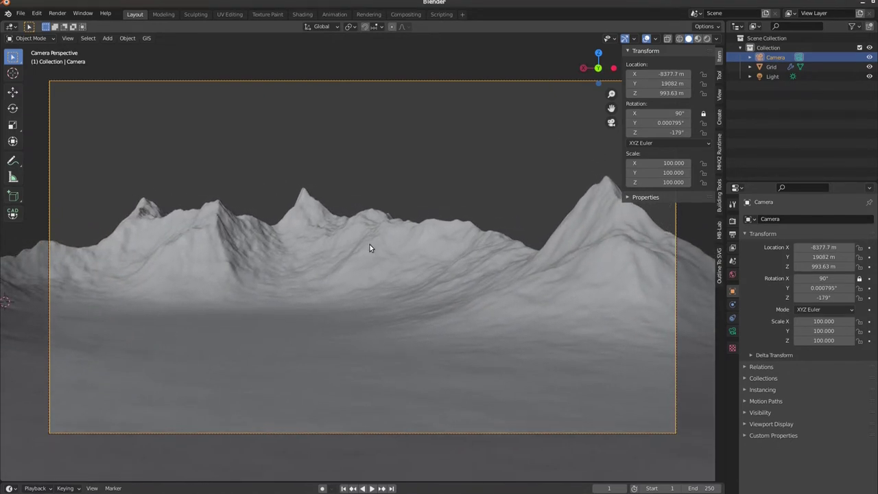